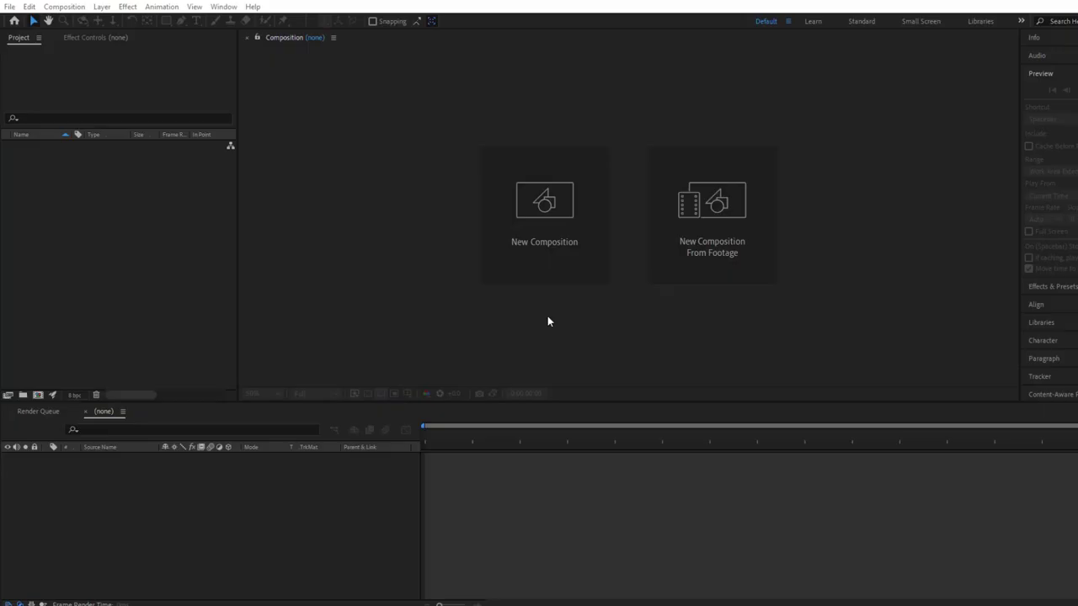
Create Comp 1, import video.mp4 into the project, and add it as a layer.
{"action": "left_click", "coordinate": [539, 243]}
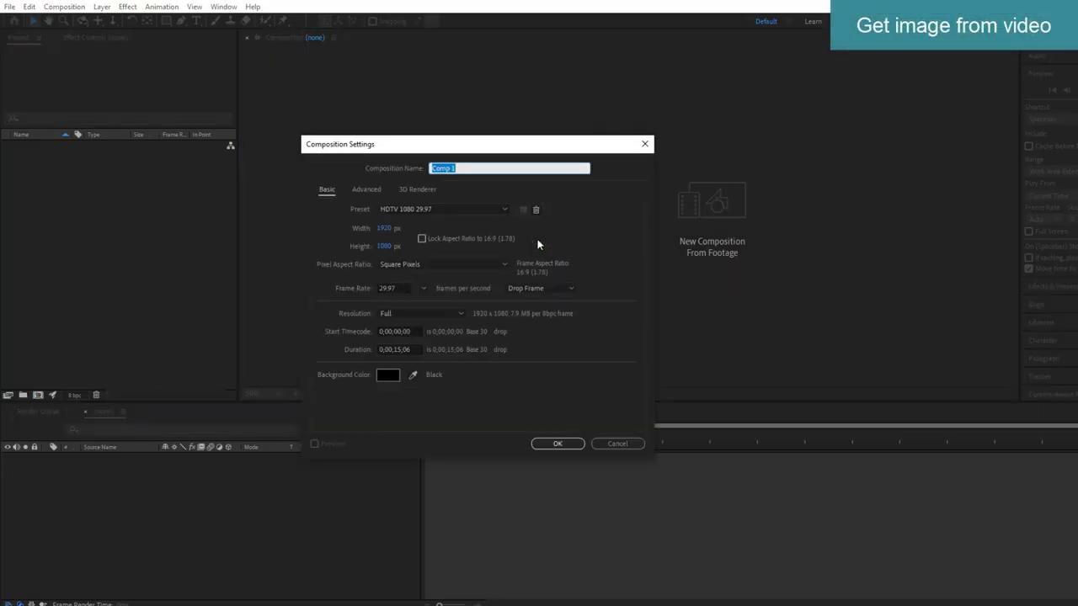
{"action": "left_click", "coordinate": [554, 444]}
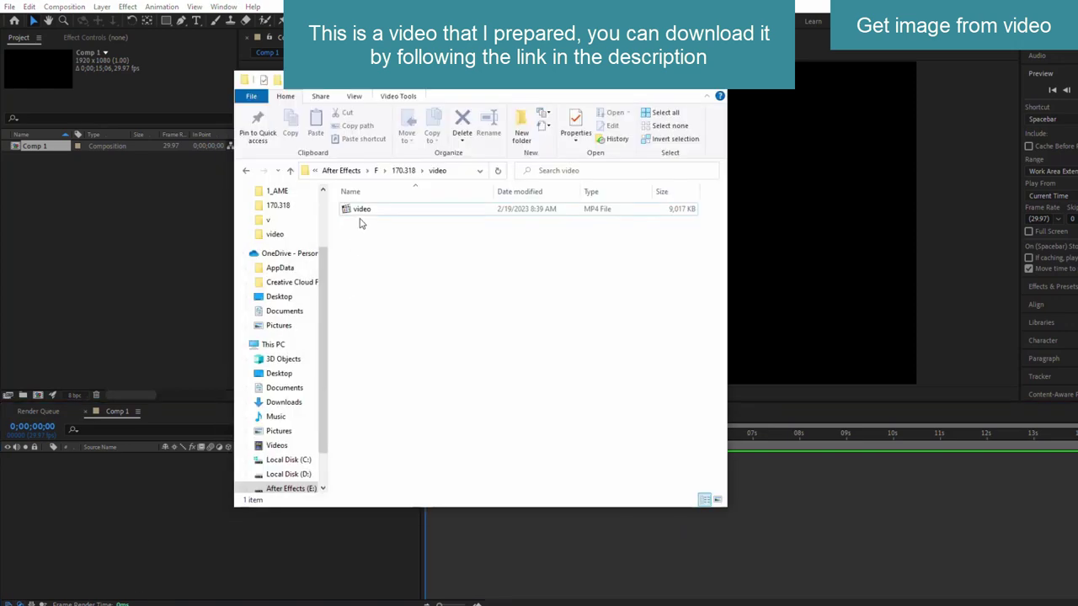
{"action": "left_click", "coordinate": [362, 210]}
{"action": "left_click_drag", "start_coordinate": [310, 228], "coordinate": [98, 225]}
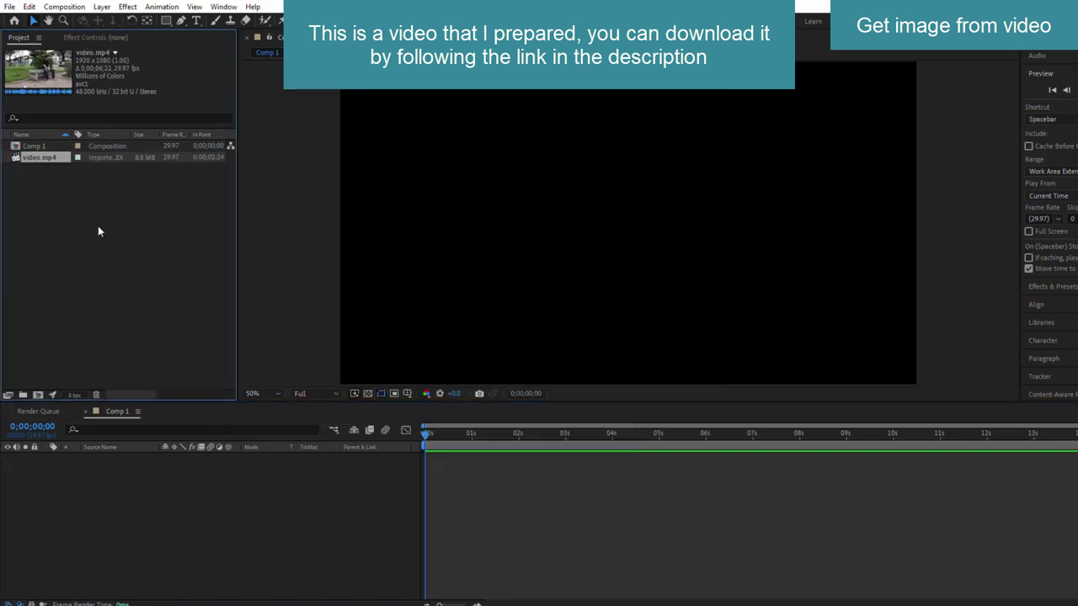
{"action": "left_click_drag", "start_coordinate": [67, 442], "coordinate": [63, 467]}
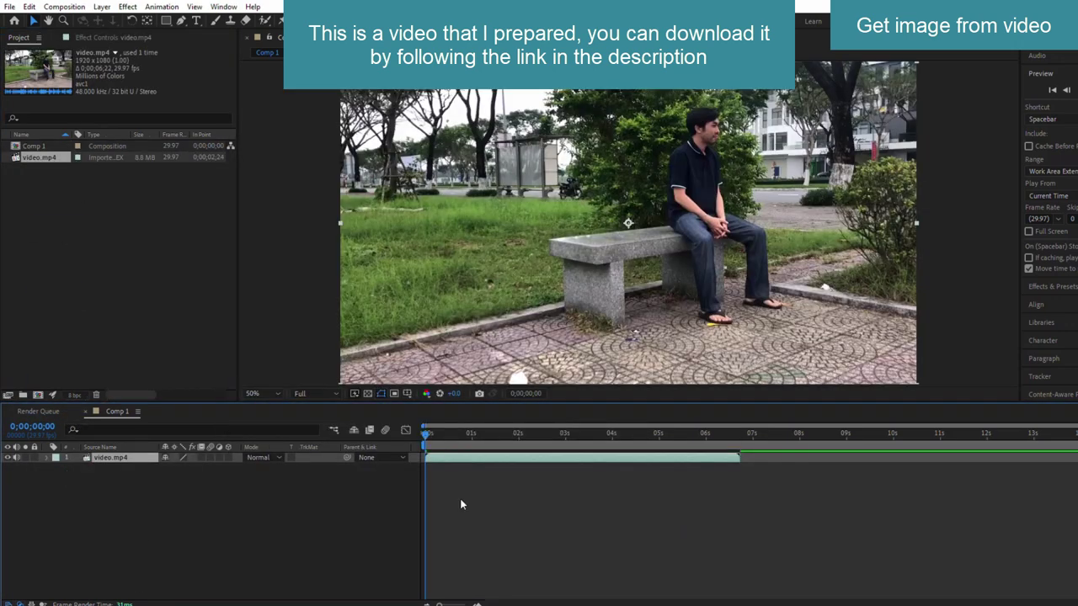
End the work area at the clip's end, 0;00;06;21, and preview from the first frame.
{"action": "left_click_drag", "start_coordinate": [425, 435], "coordinate": [738, 434]}
{"action": "key", "text": "n"}
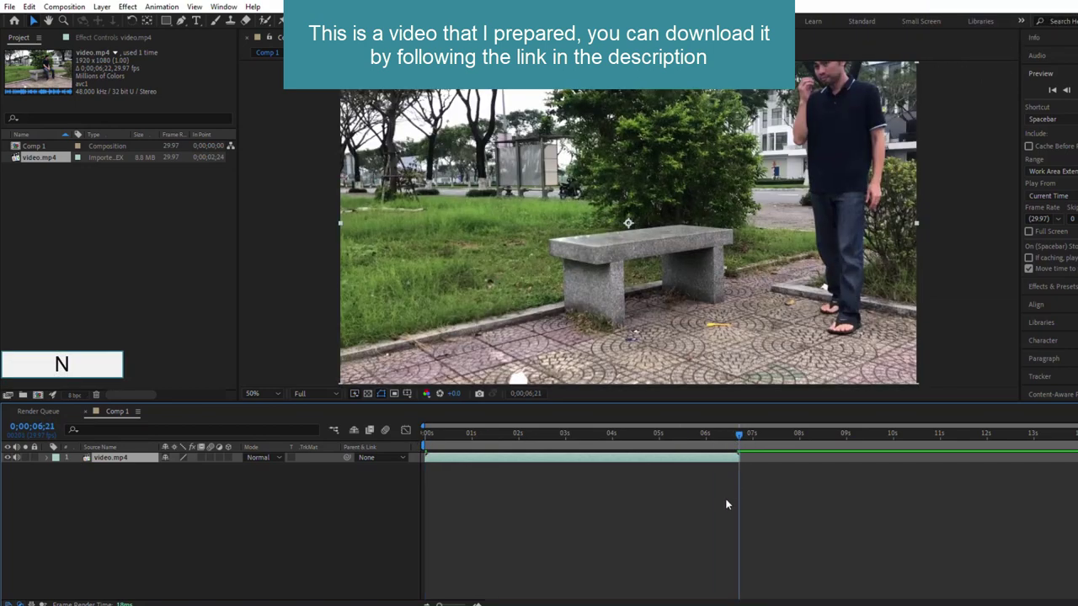
{"action": "left_click_drag", "start_coordinate": [614, 435], "coordinate": [427, 437]}
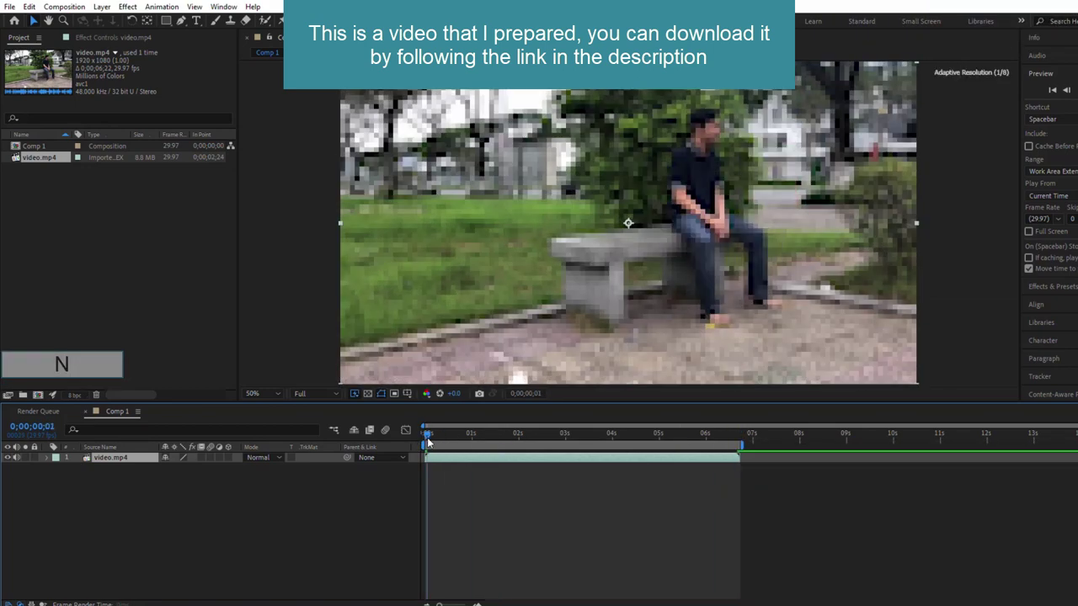
{"action": "key", "text": "space"}
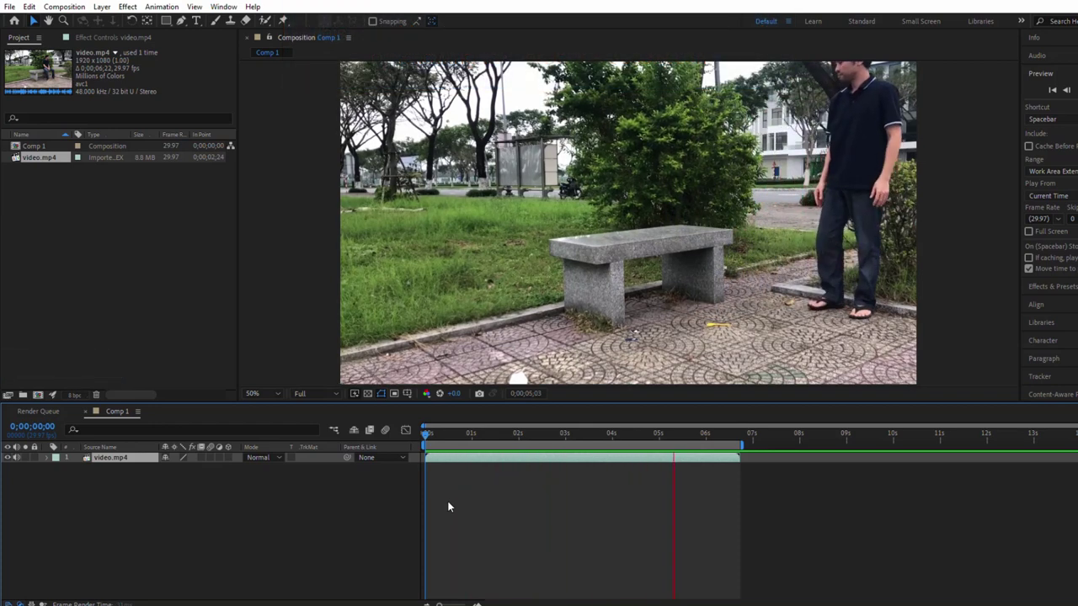
Render the frame showing the empty bench to disk as image1.psd.
{"action": "key", "text": "space"}
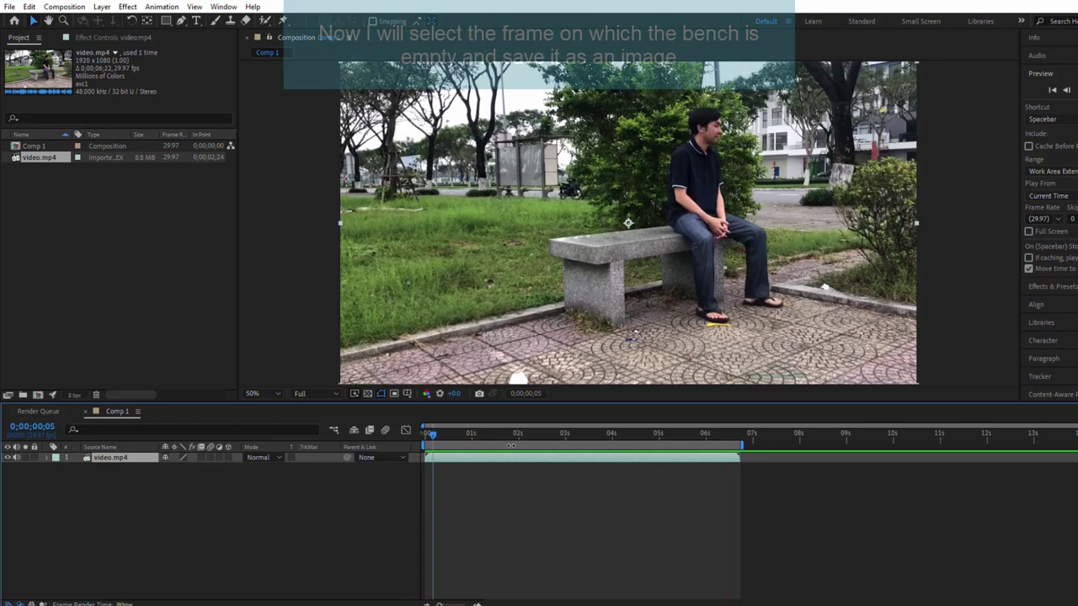
{"action": "mouse_move", "coordinate": [434, 433]}
{"action": "left_mouse_down"}
{"action": "mouse_move", "coordinate": [735, 459]}
{"action": "mouse_move", "coordinate": [710, 465]}
{"action": "left_mouse_up"}
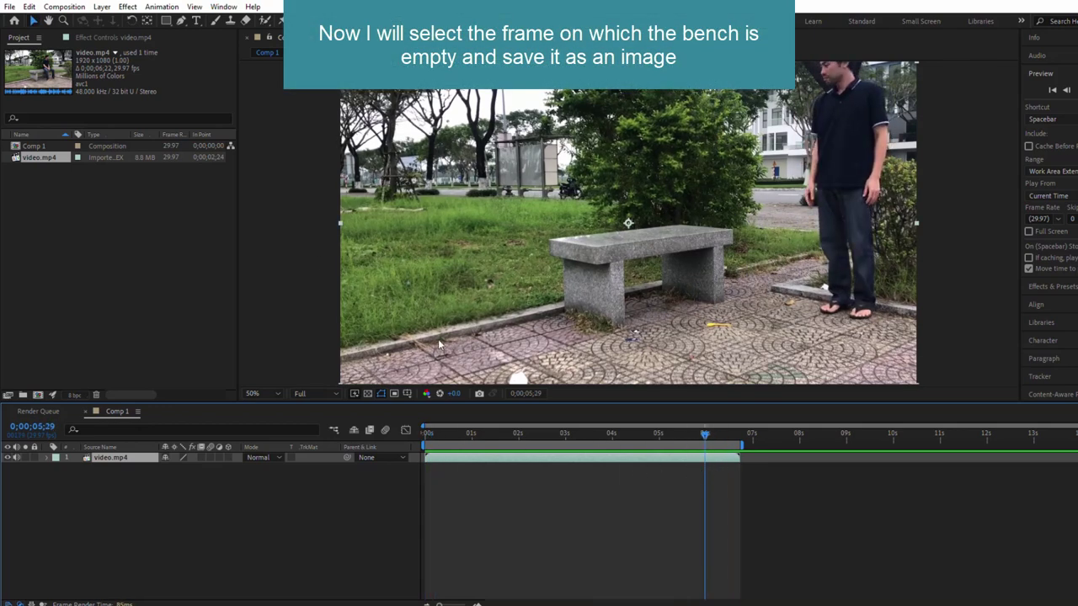
{"action": "left_click", "coordinate": [64, 8]}
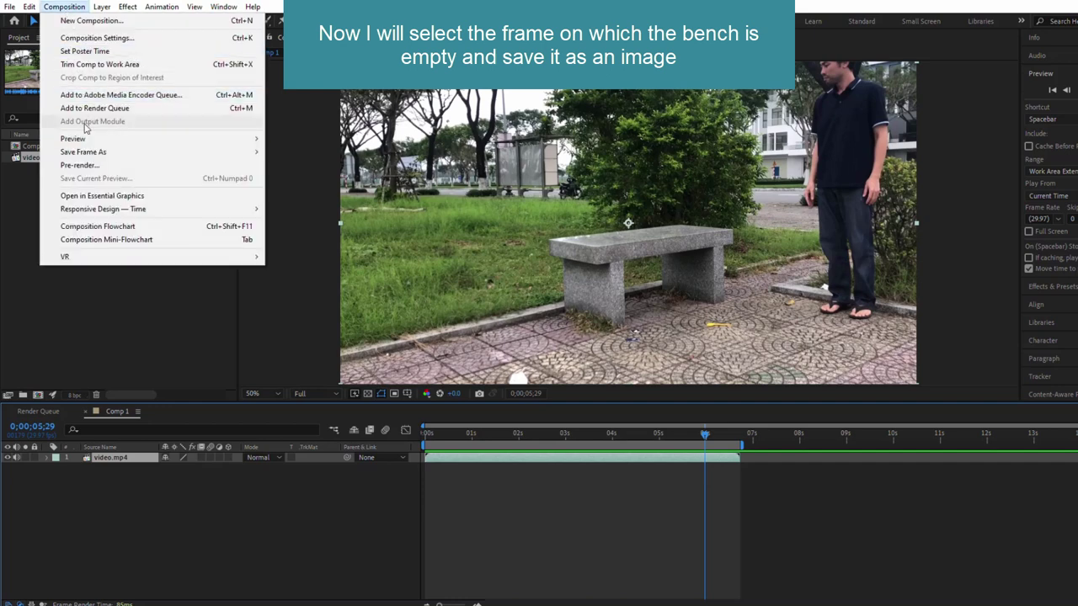
{"action": "mouse_move", "coordinate": [93, 153]}
{"action": "left_click", "coordinate": [289, 153]}
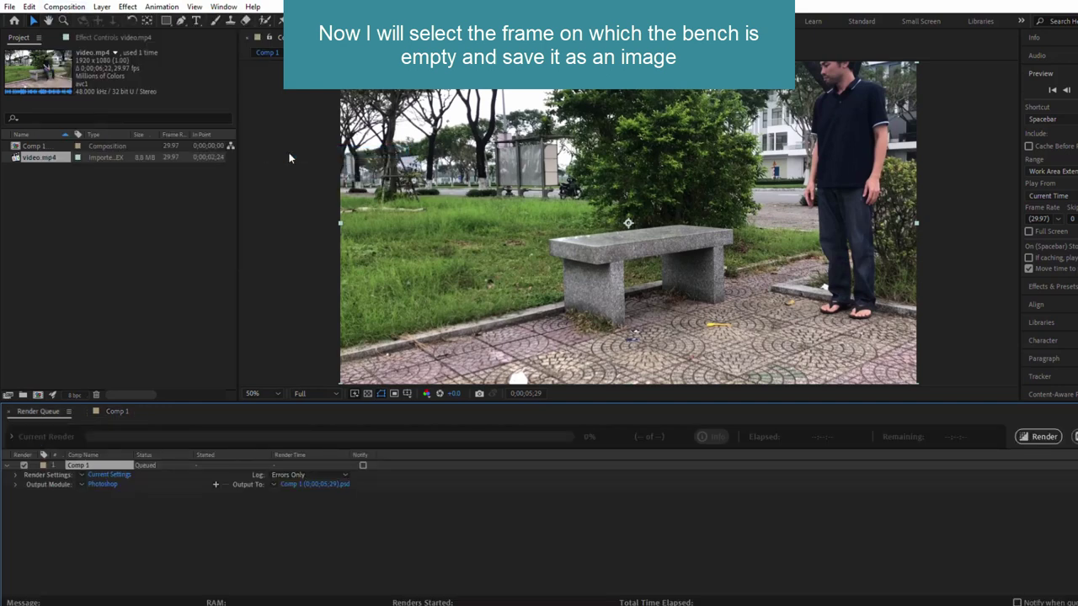
{"action": "left_click", "coordinate": [309, 484]}
{"action": "type", "text": "image1"}
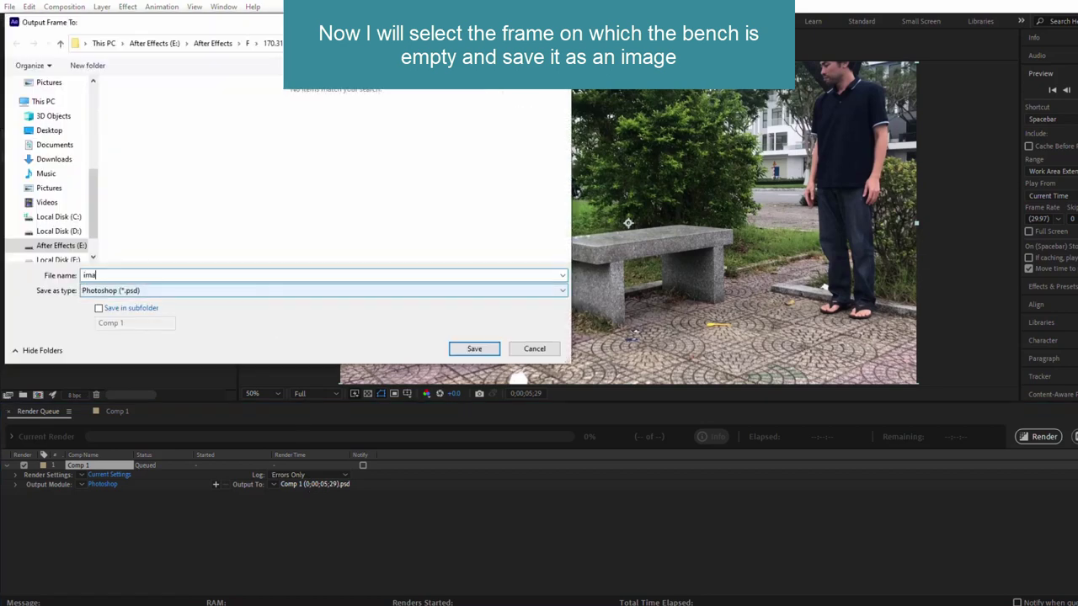
{"action": "left_click", "coordinate": [474, 348]}
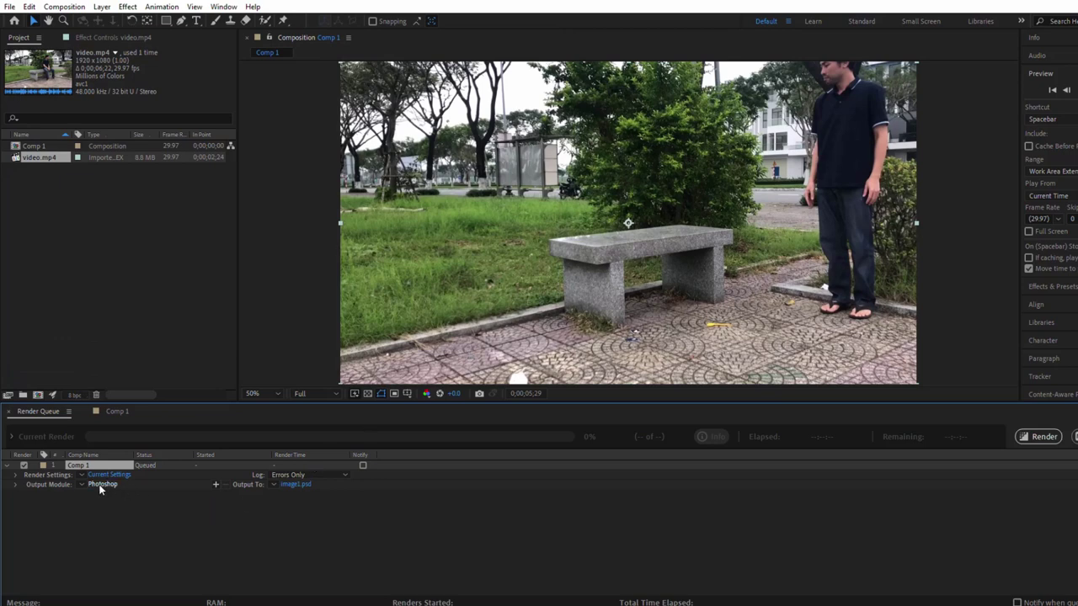
{"action": "left_click", "coordinate": [1040, 437]}
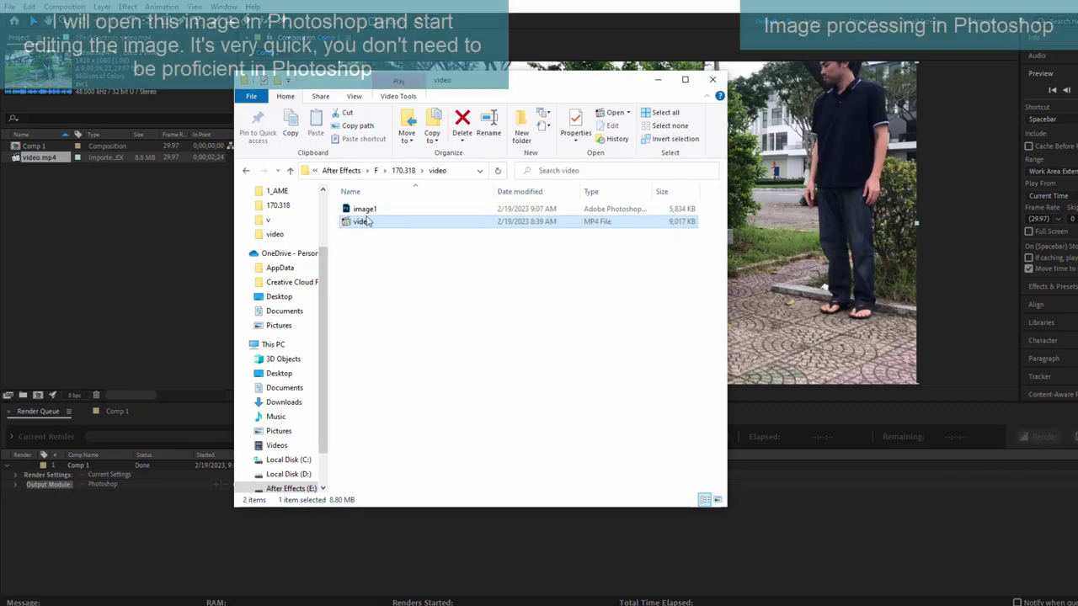
Open image1.psd in Photoshop and duplicate its background onto Layer 1.
{"action": "left_click", "coordinate": [367, 209]}
{"action": "right_click", "coordinate": [370, 213]}
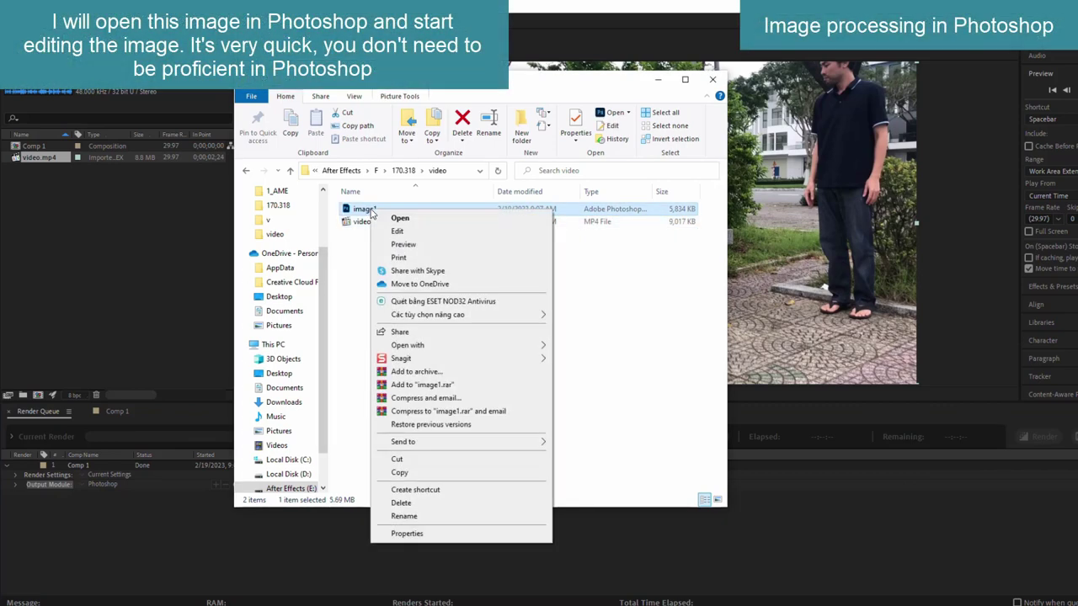
{"action": "mouse_move", "coordinate": [413, 345]}
{"action": "left_click", "coordinate": [619, 347]}
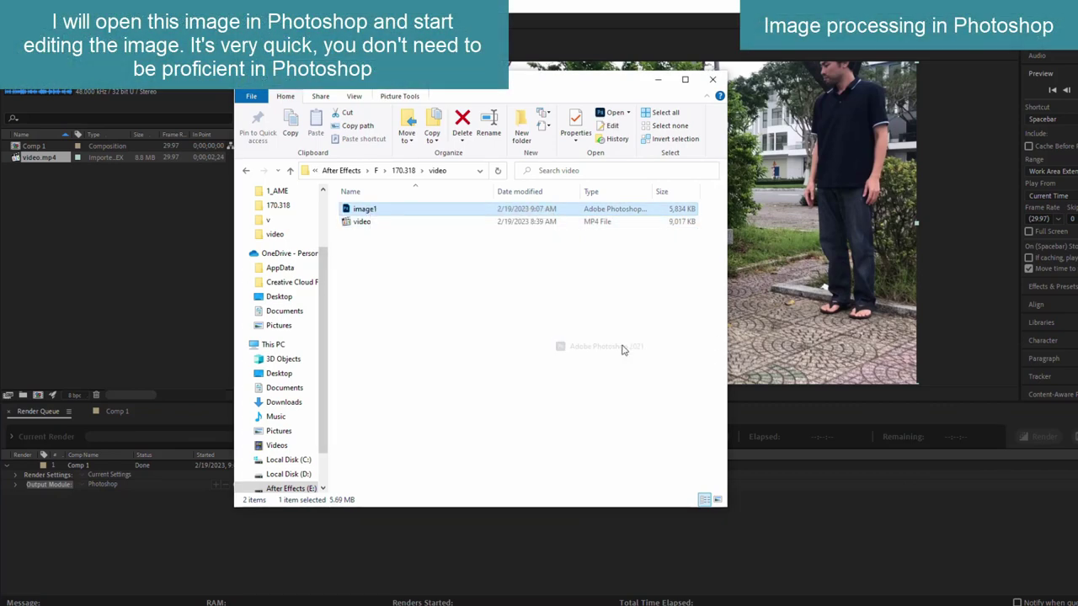
{"action": "key", "text": "ctrl+j"}
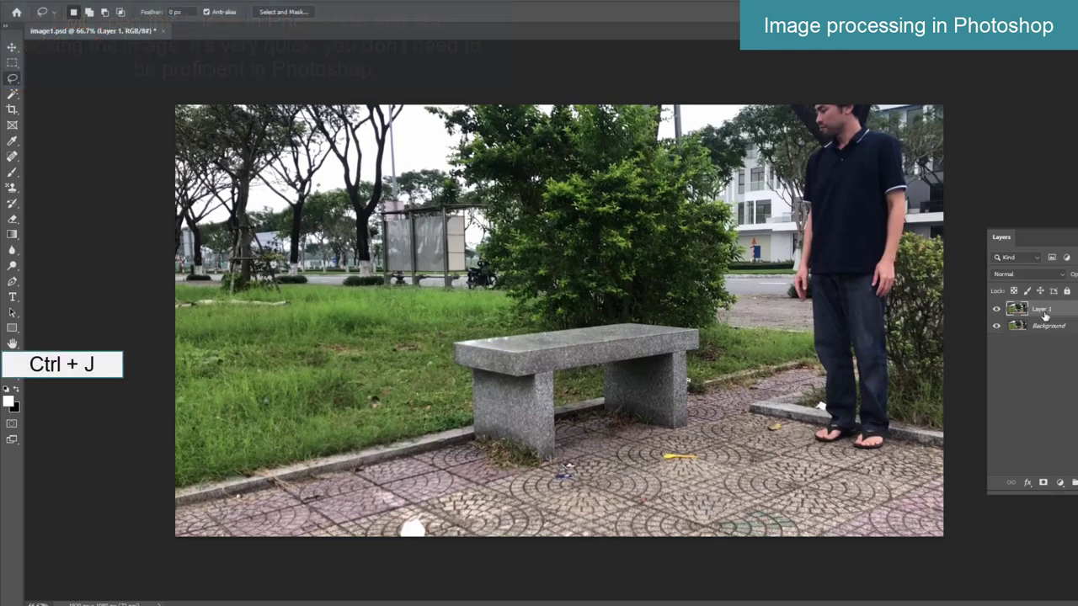
Hide the Background layer and delete the man from Layer 1 using Select Subject.
{"action": "left_click", "coordinate": [996, 326]}
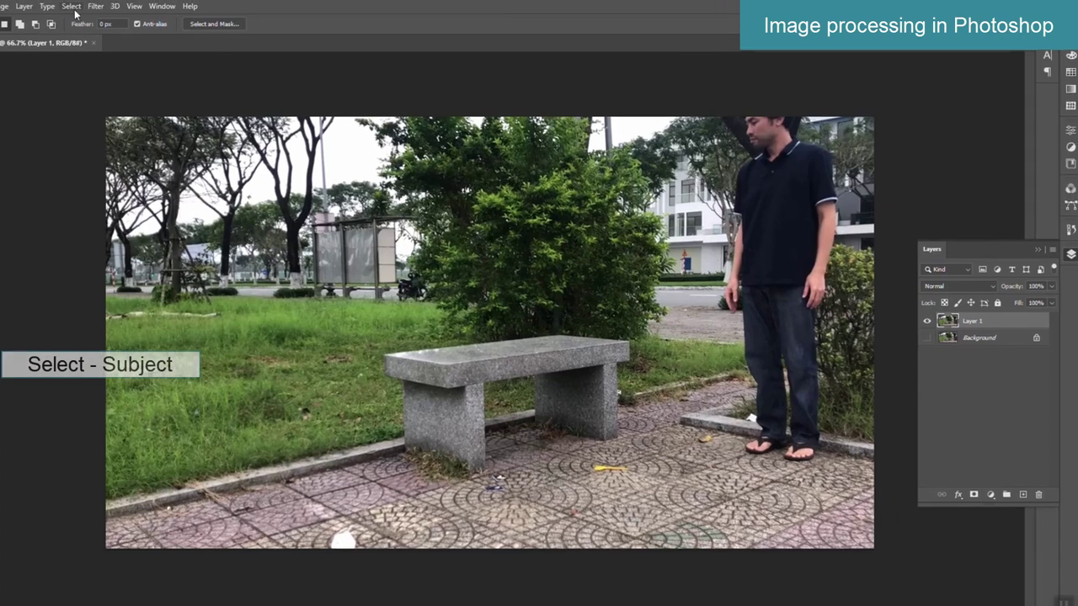
{"action": "left_click", "coordinate": [65, 7]}
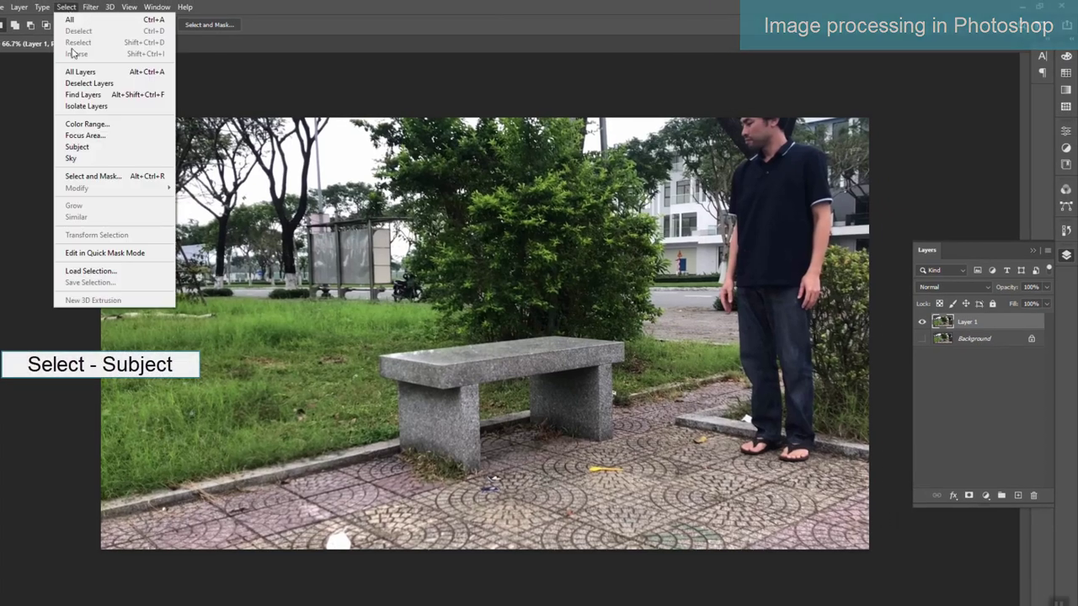
{"action": "left_click", "coordinate": [76, 147]}
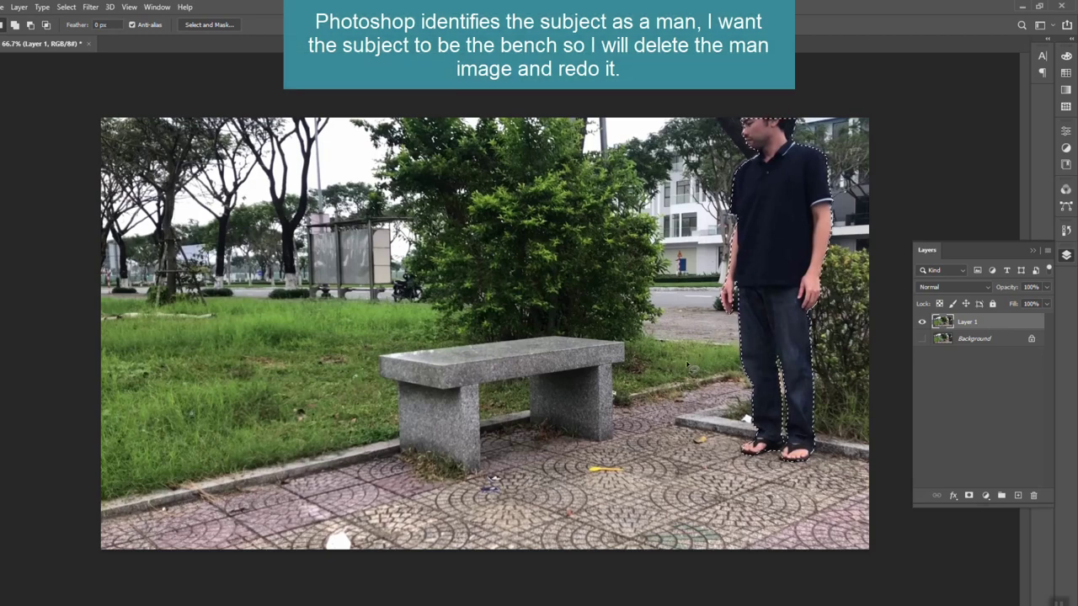
{"action": "key", "text": "Delete"}
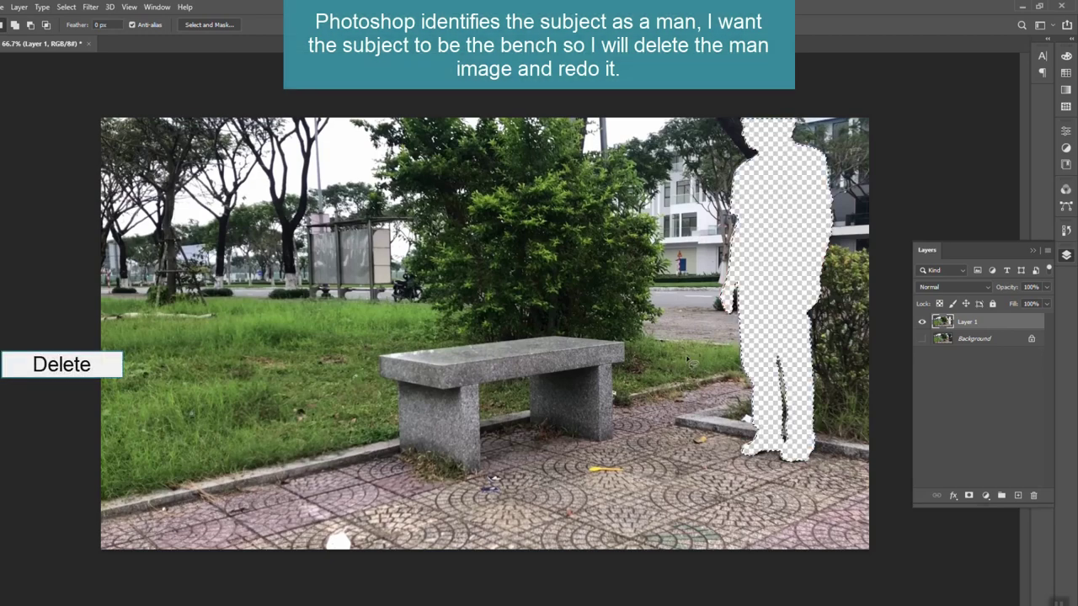
{"action": "right_click", "coordinate": [160, 171]}
{"action": "left_click", "coordinate": [193, 178]}
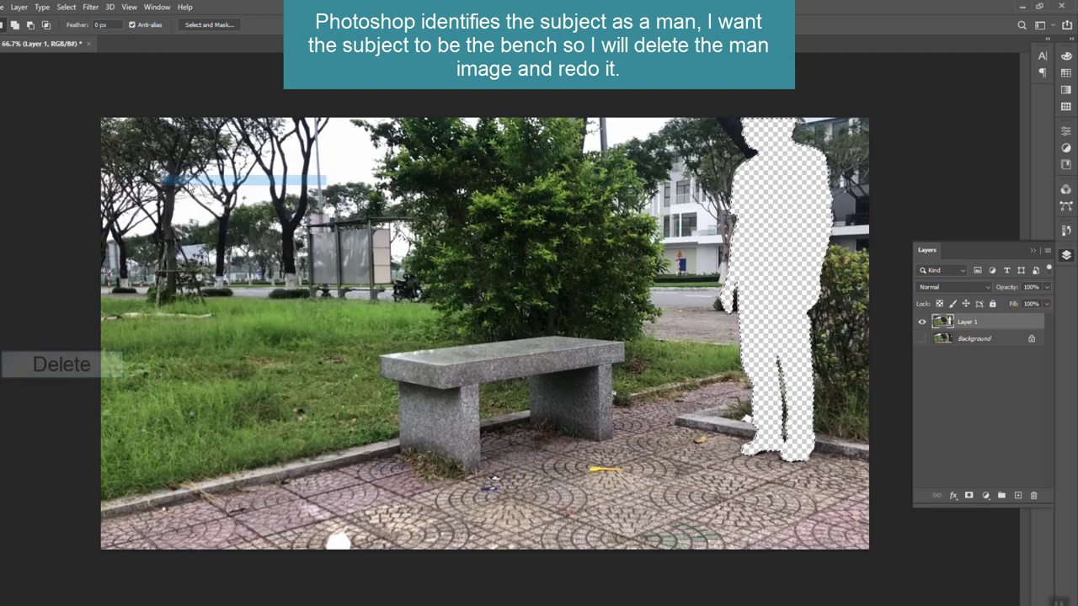
Select the stone bench as the subject and copy it onto its own layer.
{"action": "key", "text": "m"}
{"action": "left_click", "coordinate": [66, 7]}
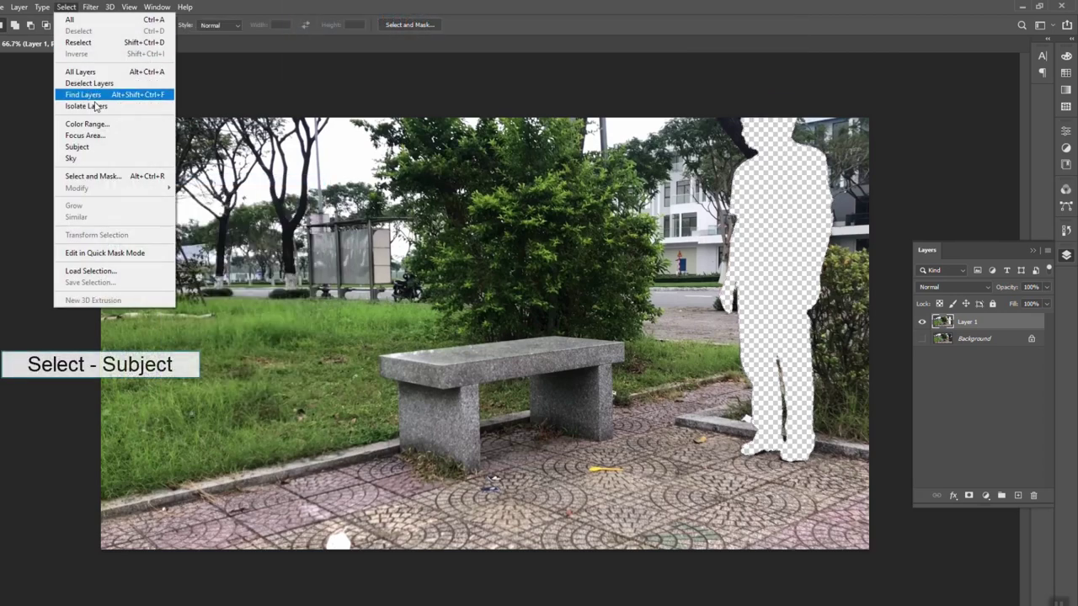
{"action": "left_click", "coordinate": [97, 148]}
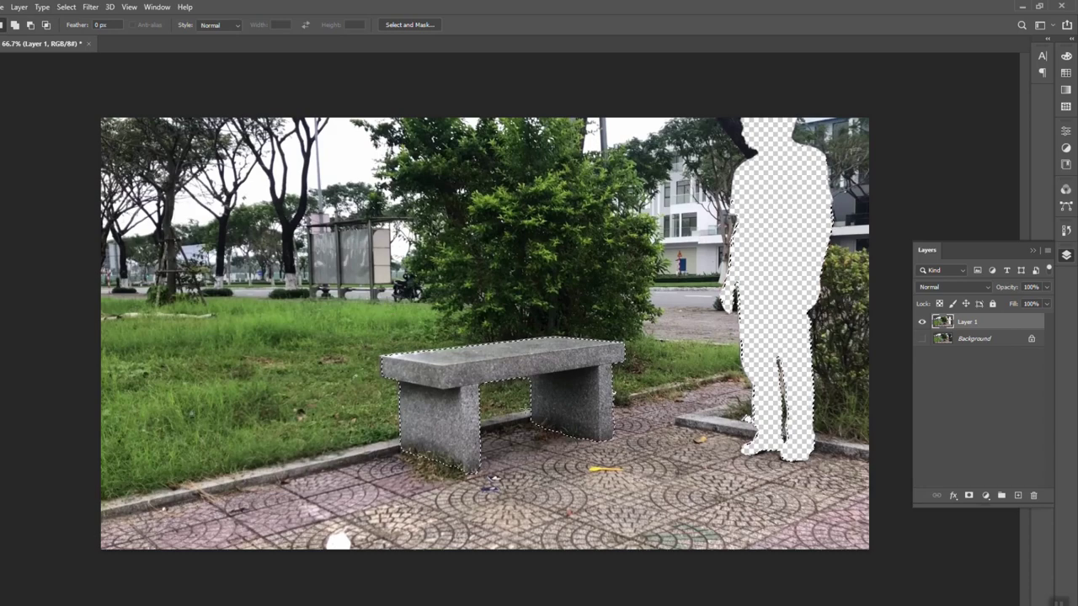
{"action": "key", "text": "ctrl+j"}
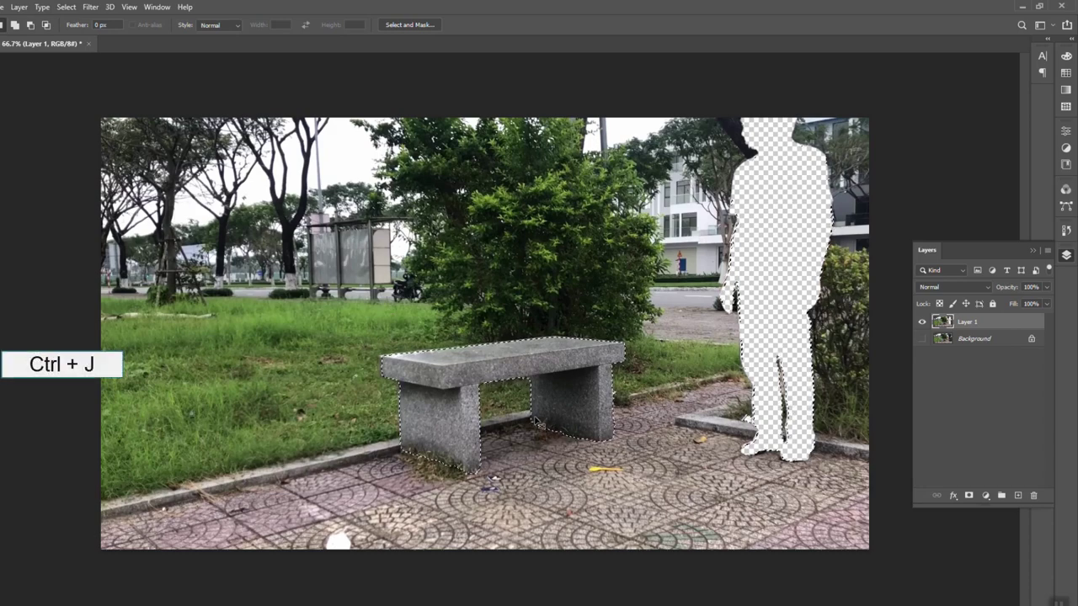
Isolate the cut-out bench on Layer 2, save it as bench.png, then hide Layer 2.
{"action": "left_click", "coordinate": [923, 339]}
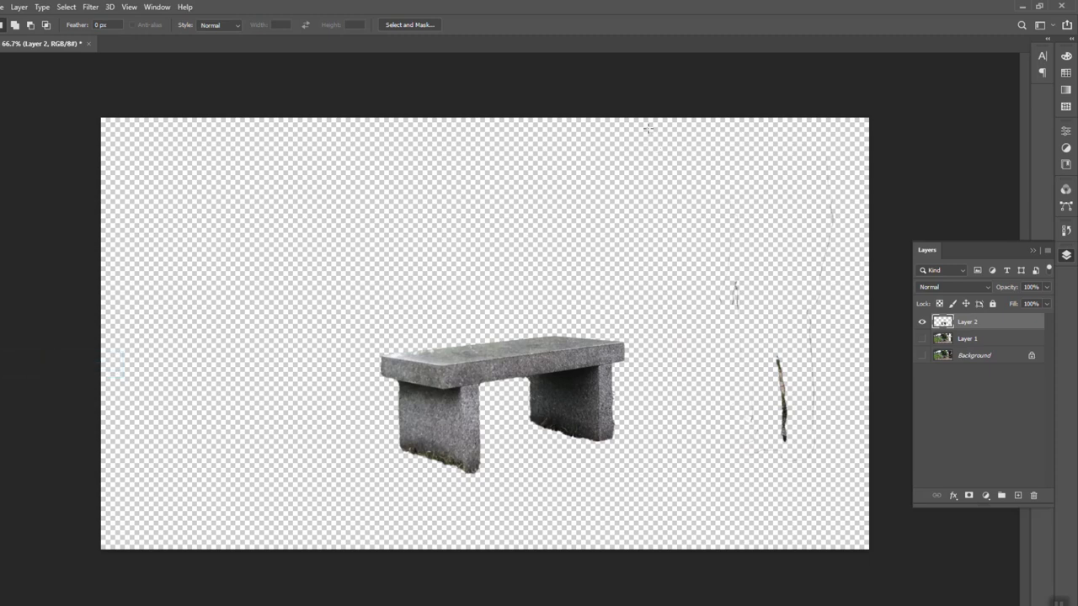
{"action": "left_click_drag", "start_coordinate": [859, 532], "coordinate": [863, 556]}
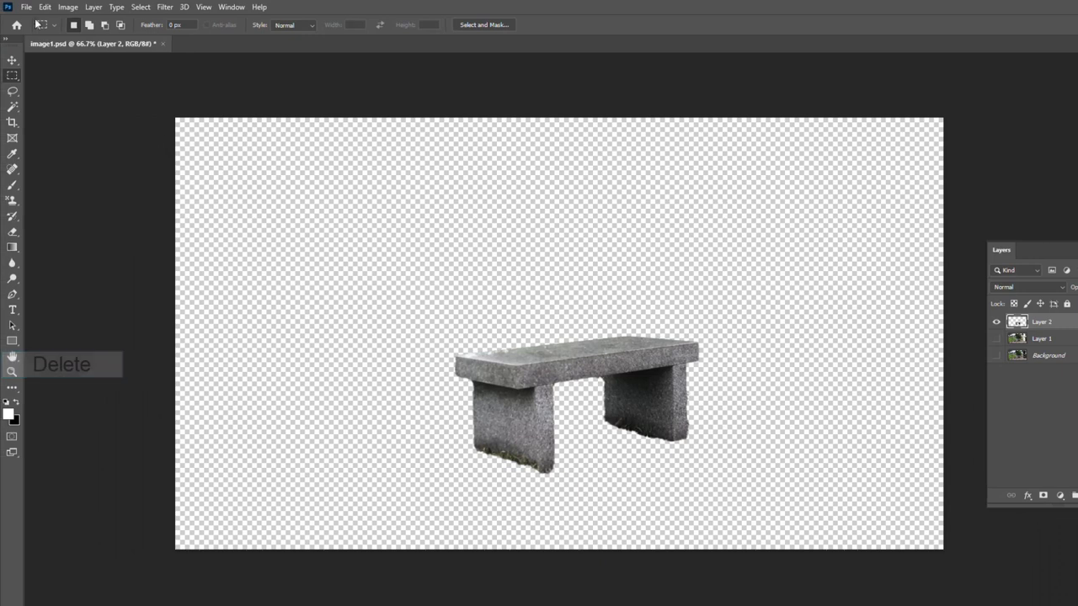
{"action": "left_click", "coordinate": [26, 7]}
{"action": "left_click", "coordinate": [49, 152]}
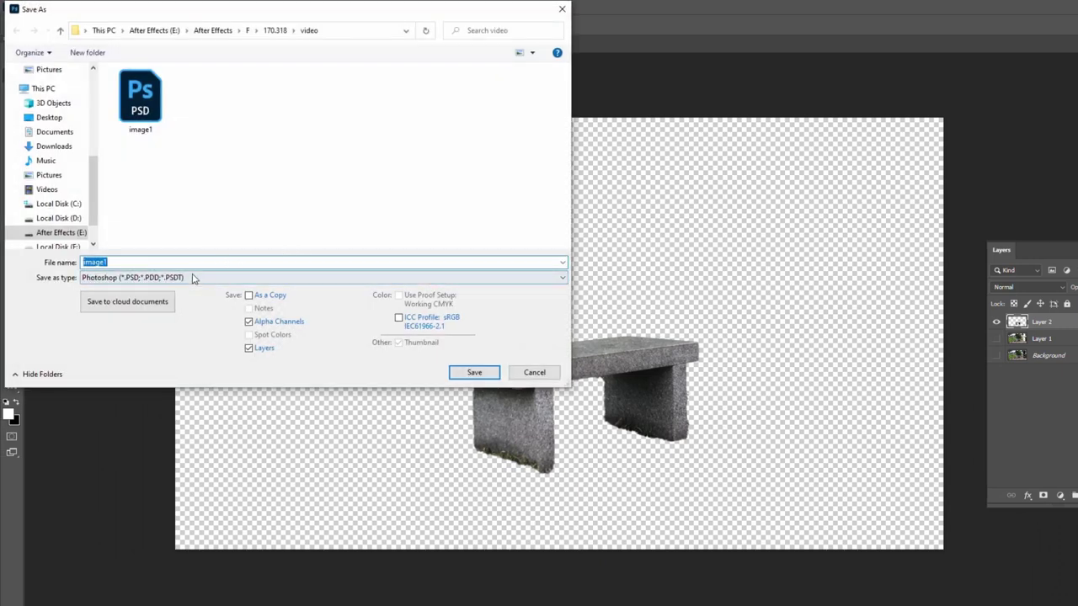
{"action": "left_click", "coordinate": [192, 278]}
{"action": "left_click", "coordinate": [135, 440]}
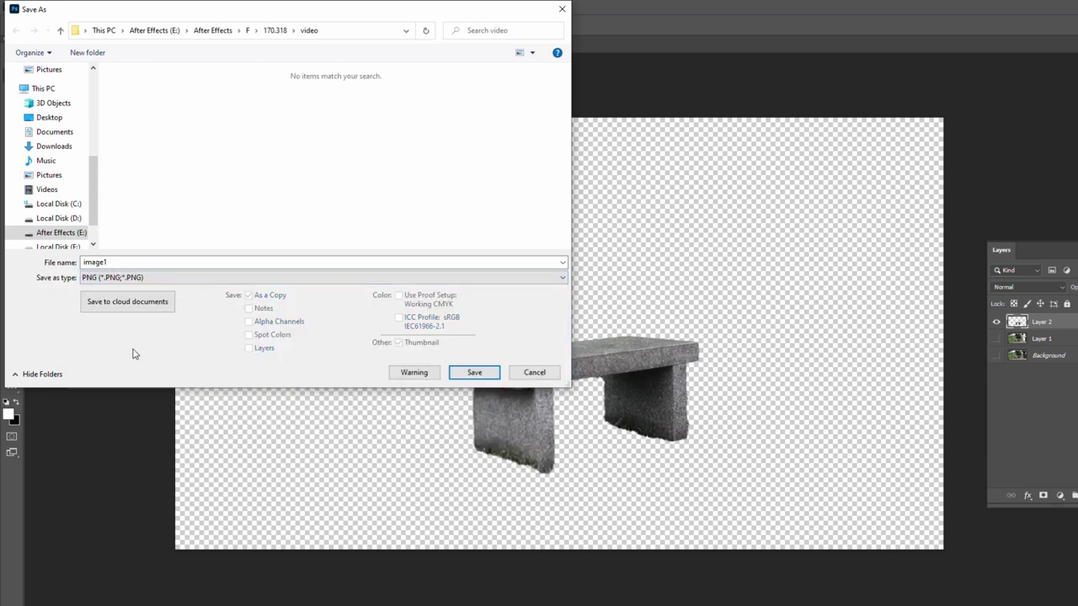
{"action": "left_click", "coordinate": [134, 262]}
{"action": "type", "text": "bench"}
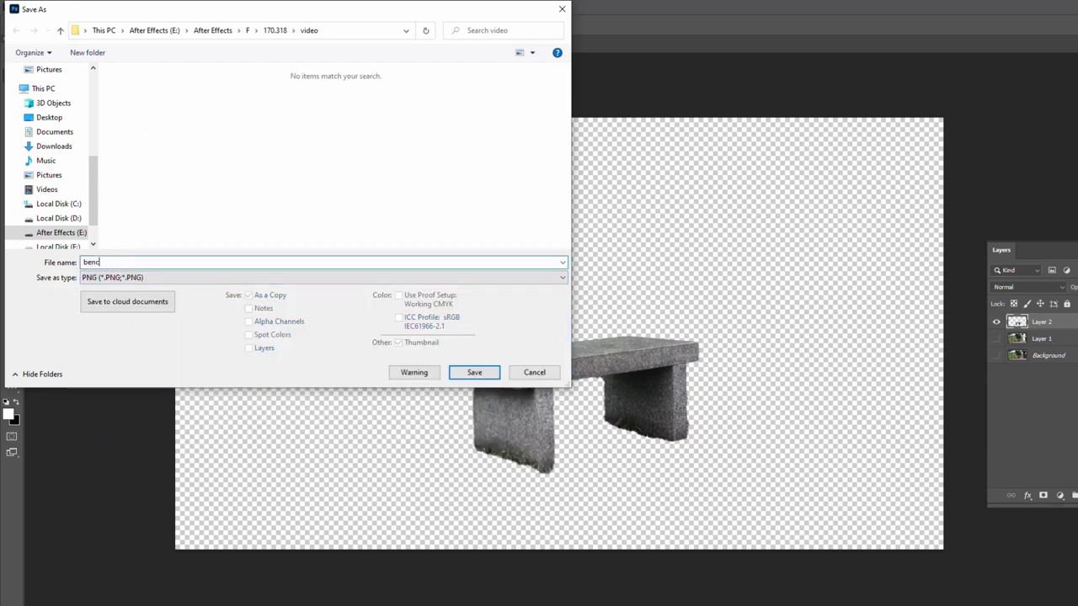
{"action": "left_click", "coordinate": [464, 376]}
{"action": "left_click", "coordinate": [636, 187]}
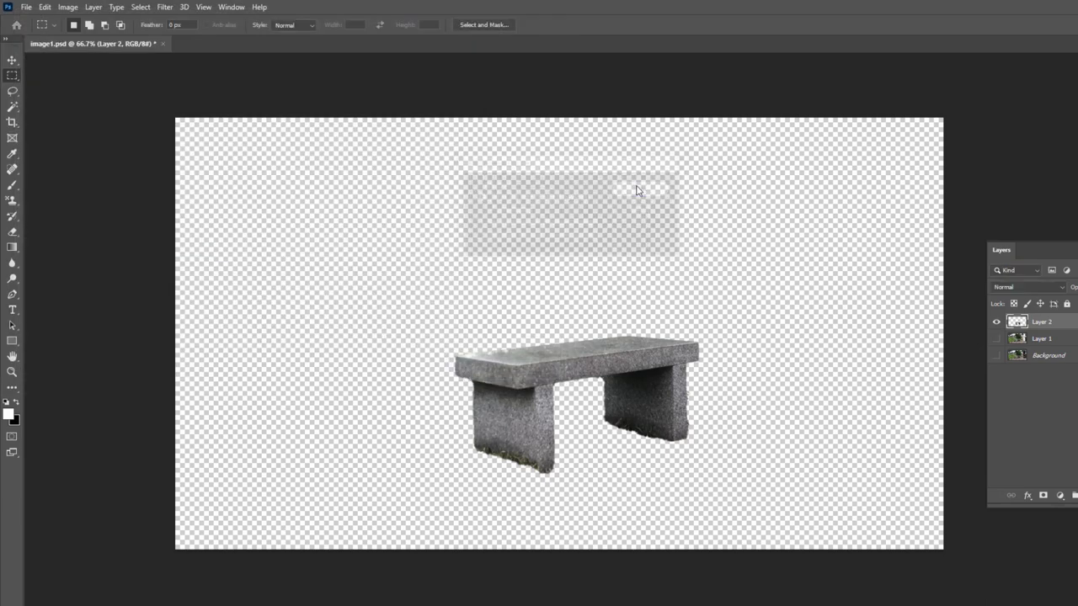
{"action": "left_click", "coordinate": [996, 323]}
On Layer 1, expand the bench selection by 7 px and Content-Aware Fill it.
{"action": "left_click", "coordinate": [995, 339]}
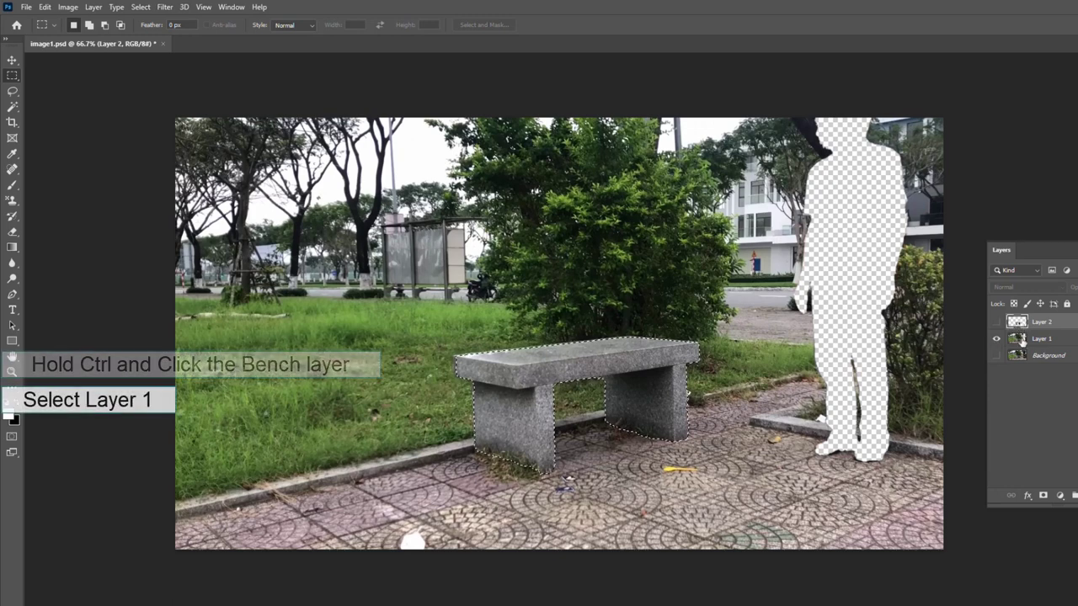
{"action": "left_click", "coordinate": [1022, 340]}
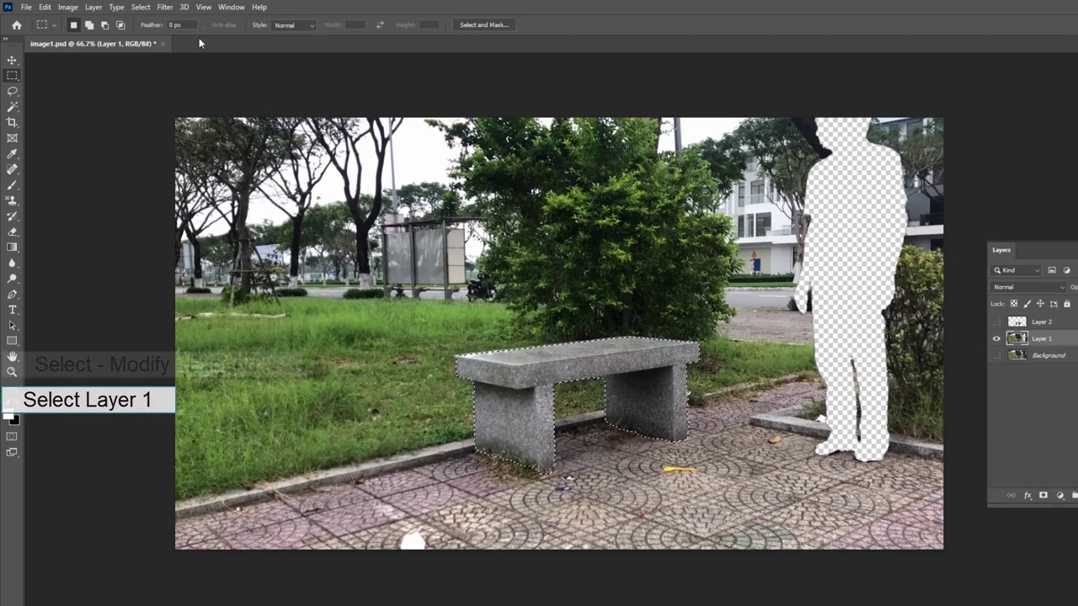
{"action": "left_click", "coordinate": [140, 7]}
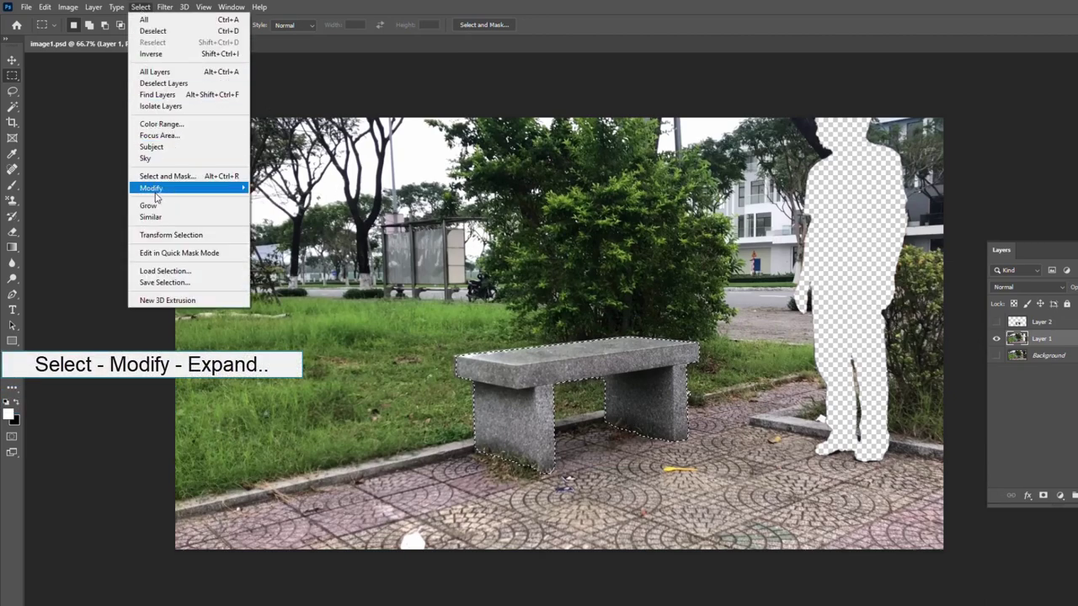
{"action": "mouse_move", "coordinate": [196, 196]}
{"action": "left_click", "coordinate": [277, 214]}
{"action": "type", "text": "7"}
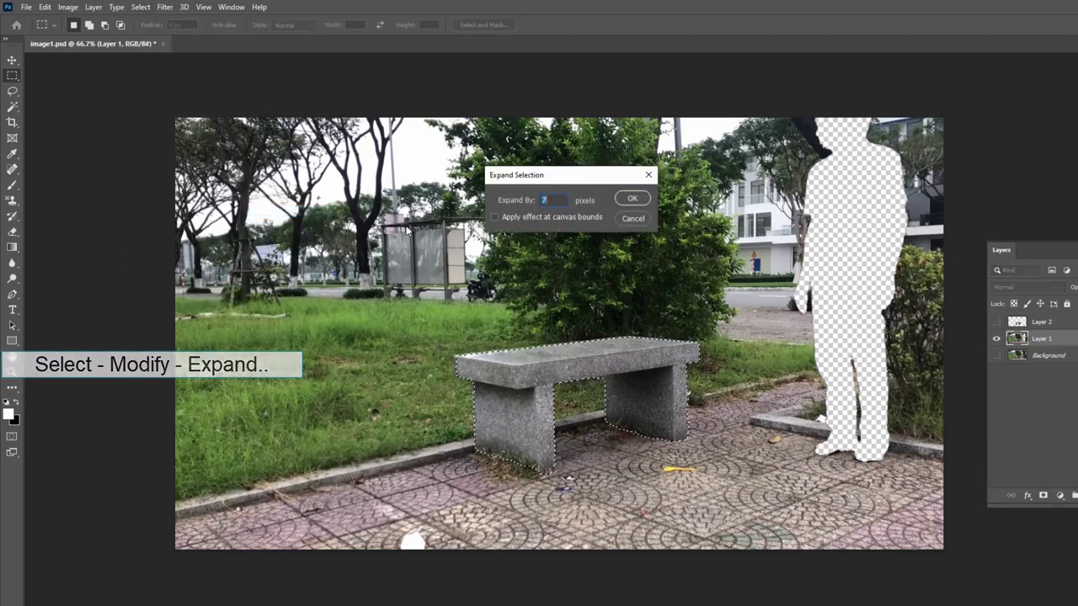
{"action": "left_click", "coordinate": [631, 200]}
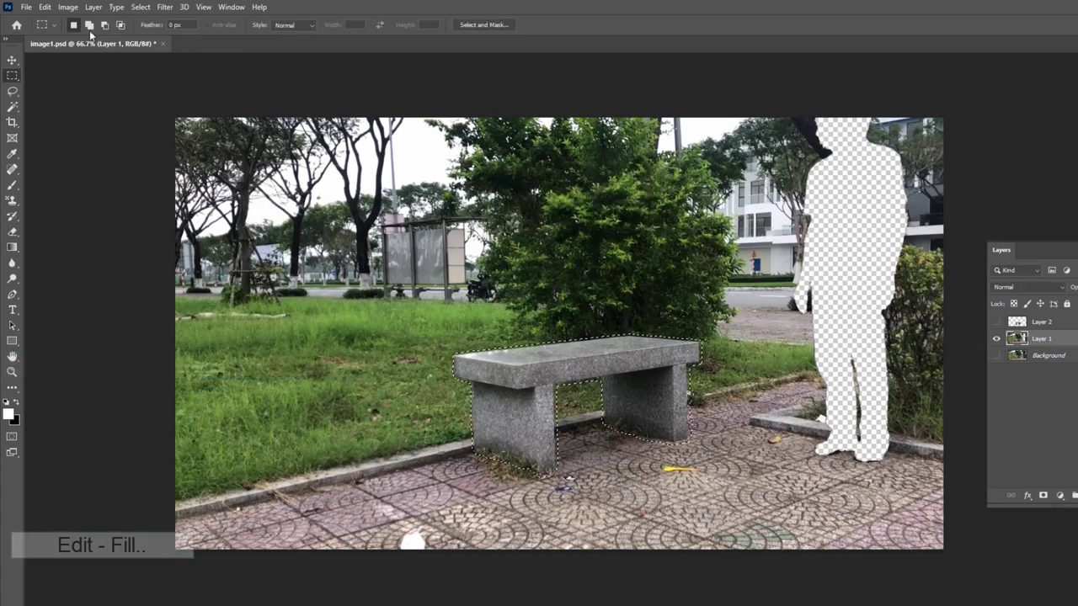
{"action": "left_click", "coordinate": [45, 7]}
{"action": "left_click", "coordinate": [54, 195]}
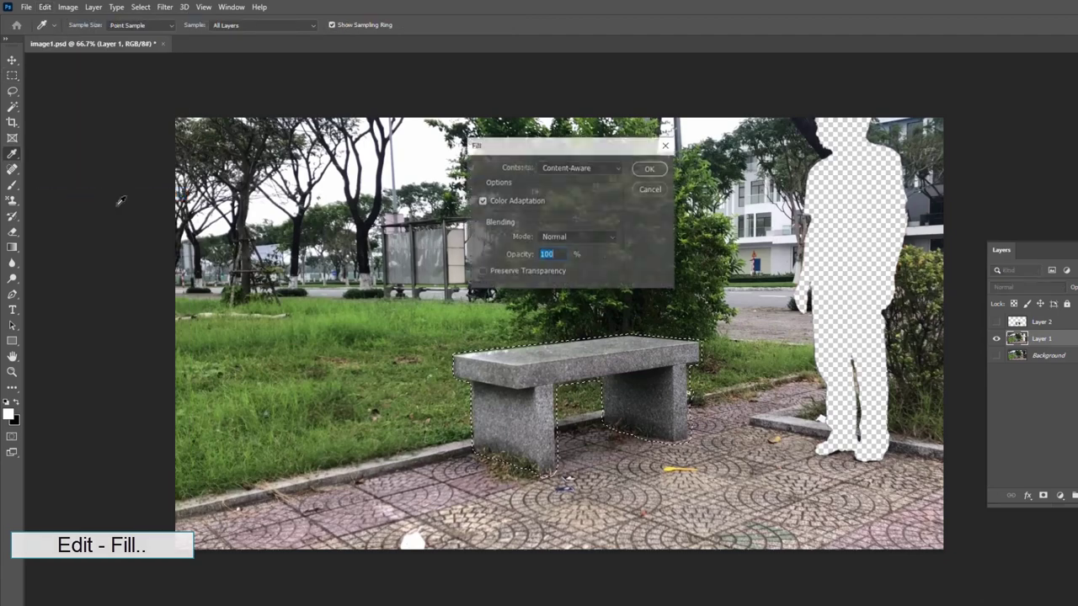
{"action": "left_click", "coordinate": [651, 169]}
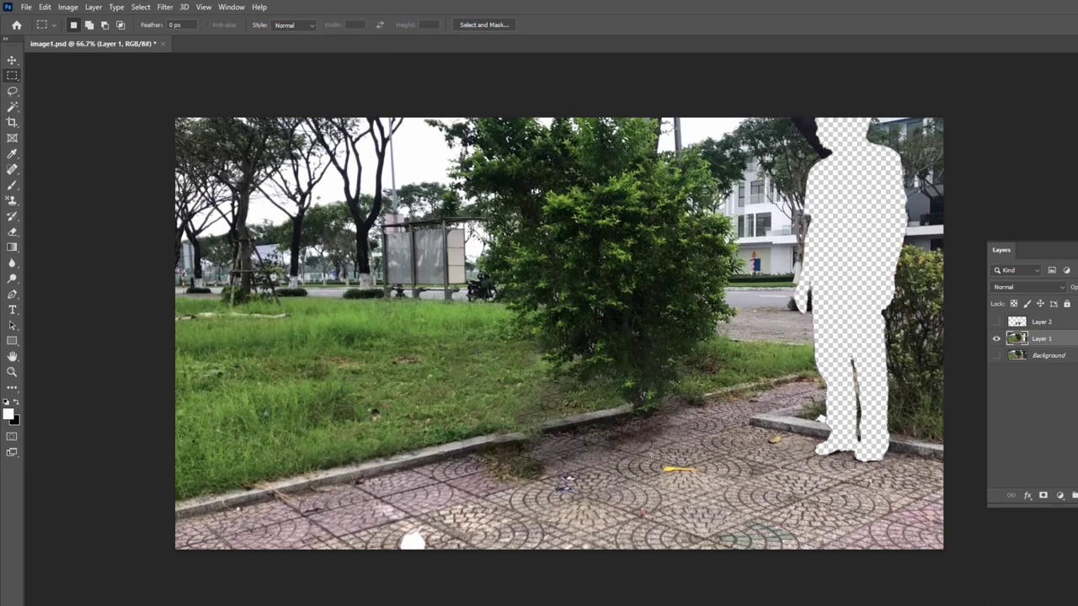
Save the bench-free scene in PNG format as bg.png, accepting the PNG options.
{"action": "left_click", "coordinate": [28, 8]}
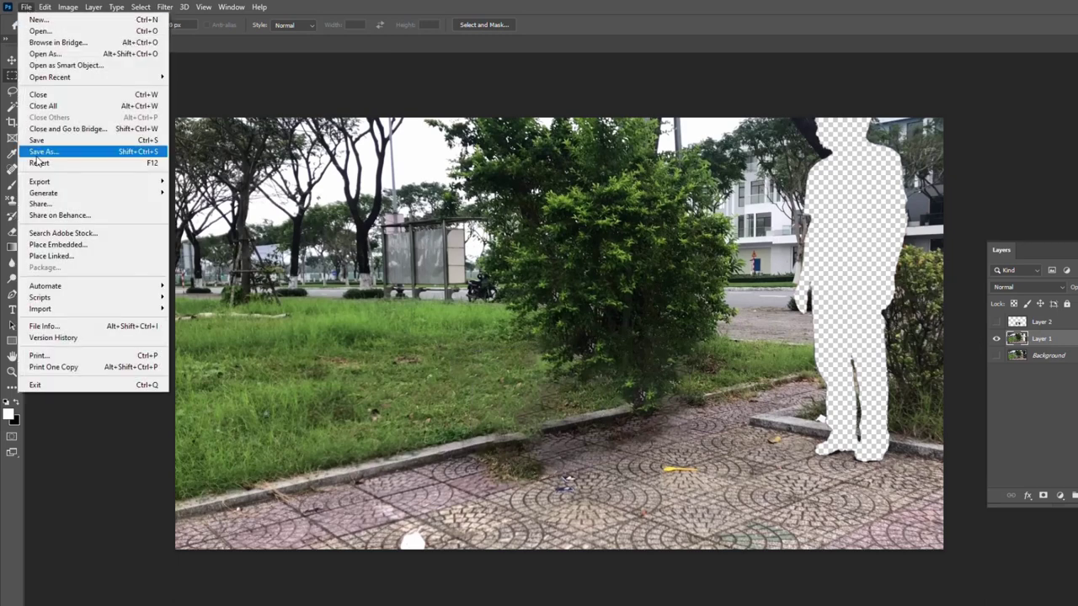
{"action": "left_click", "coordinate": [51, 152]}
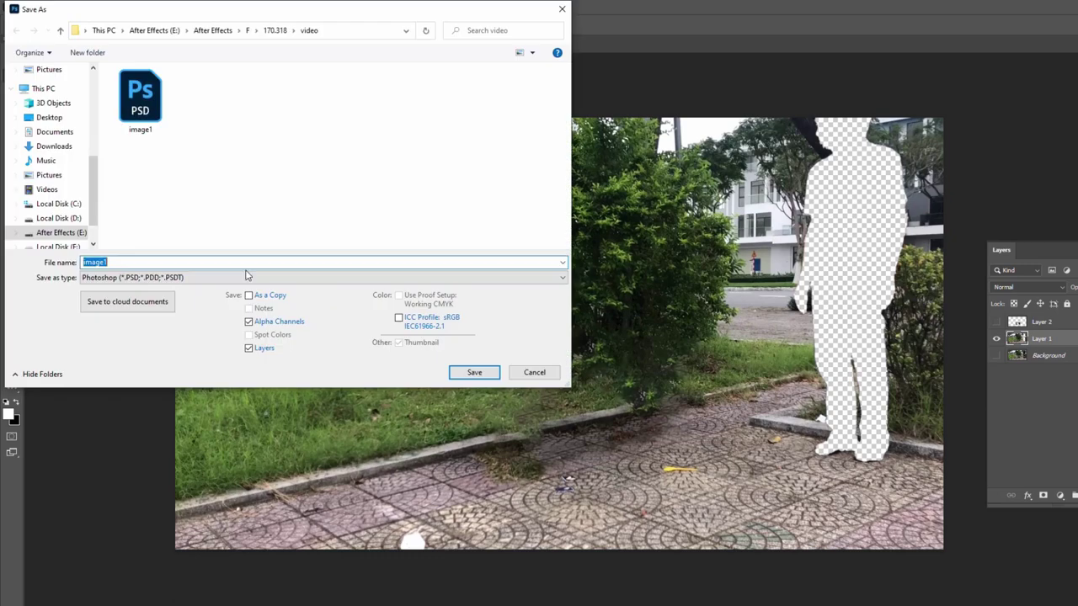
{"action": "left_click", "coordinate": [189, 279]}
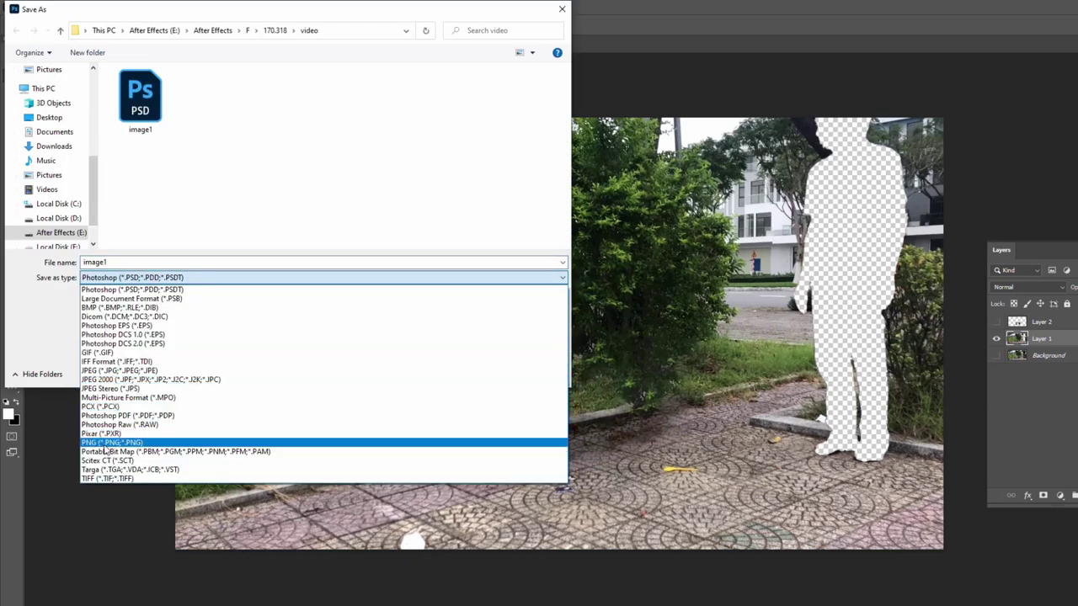
{"action": "left_click", "coordinate": [131, 442]}
{"action": "double_click", "coordinate": [125, 261]}
{"action": "type", "text": "bg"}
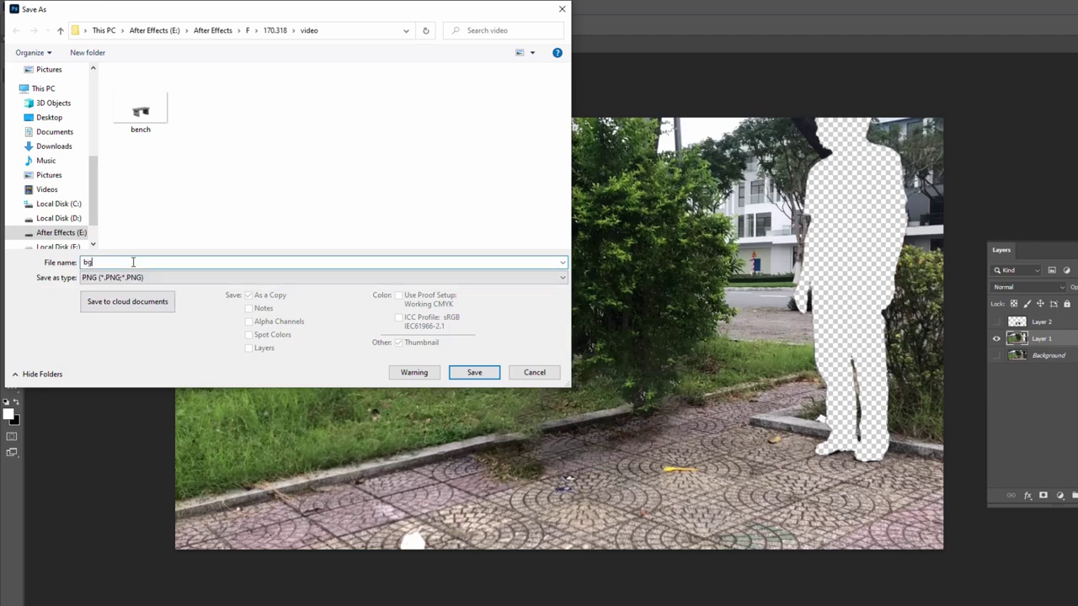
{"action": "left_click", "coordinate": [473, 373]}
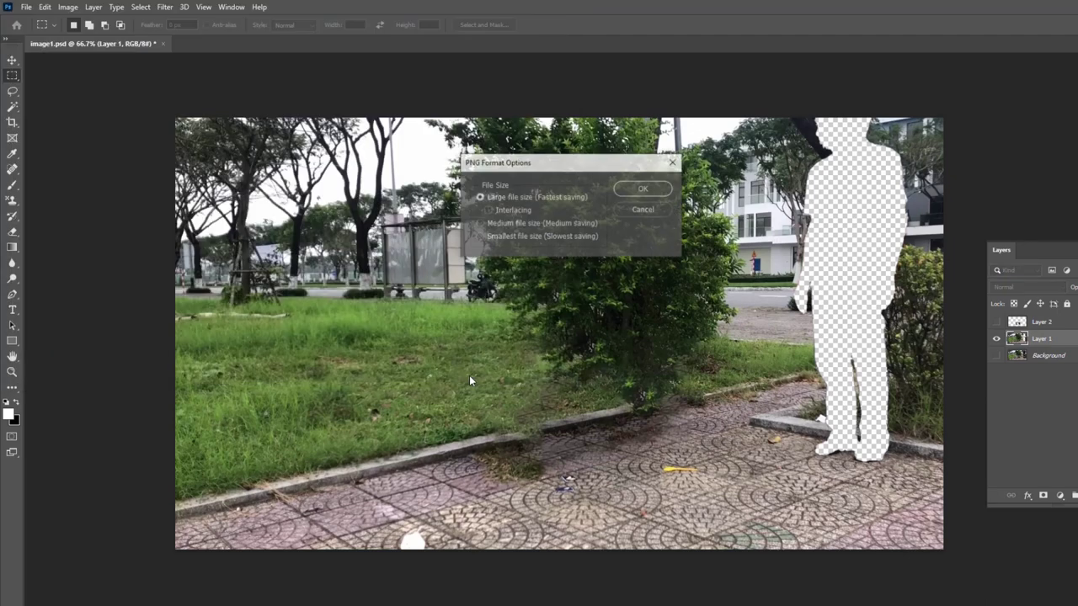
{"action": "left_click", "coordinate": [642, 185]}
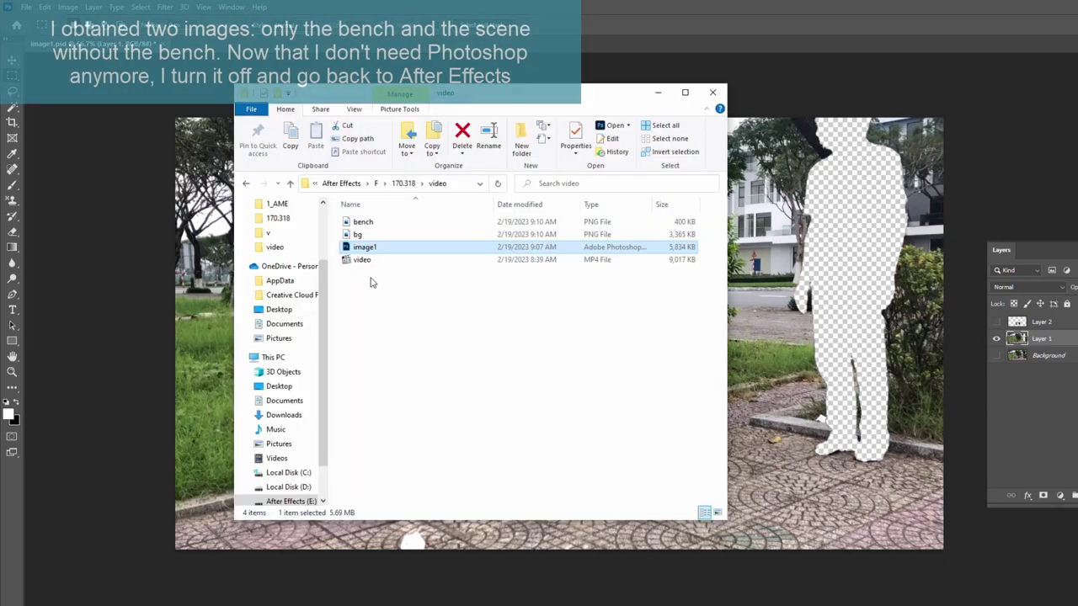
Quit Photoshop without saving image1.psd and select both bg.png and bench.png in Explorer.
{"action": "left_click", "coordinate": [358, 233]}
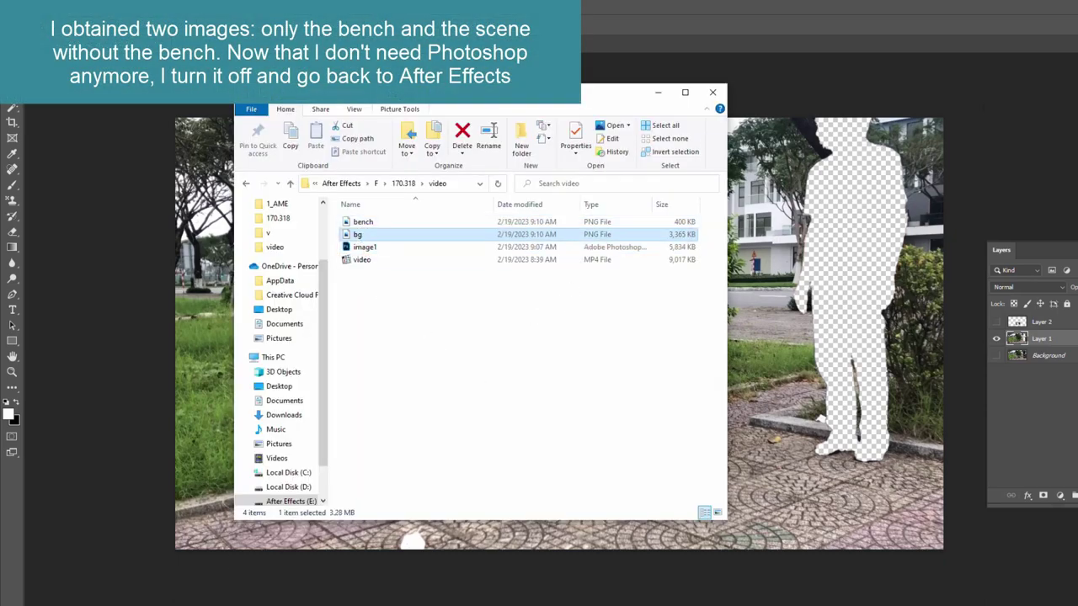
{"action": "key", "text": "ctrl+q"}
{"action": "left_click", "coordinate": [580, 239]}
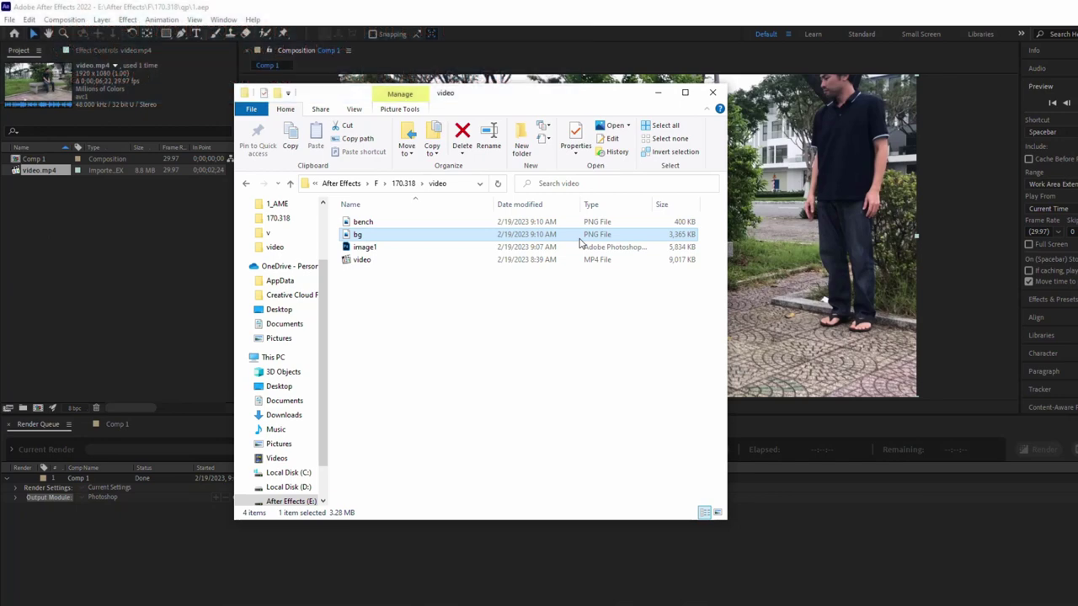
{"action": "left_click", "coordinate": [363, 222], "text": "ctrl"}
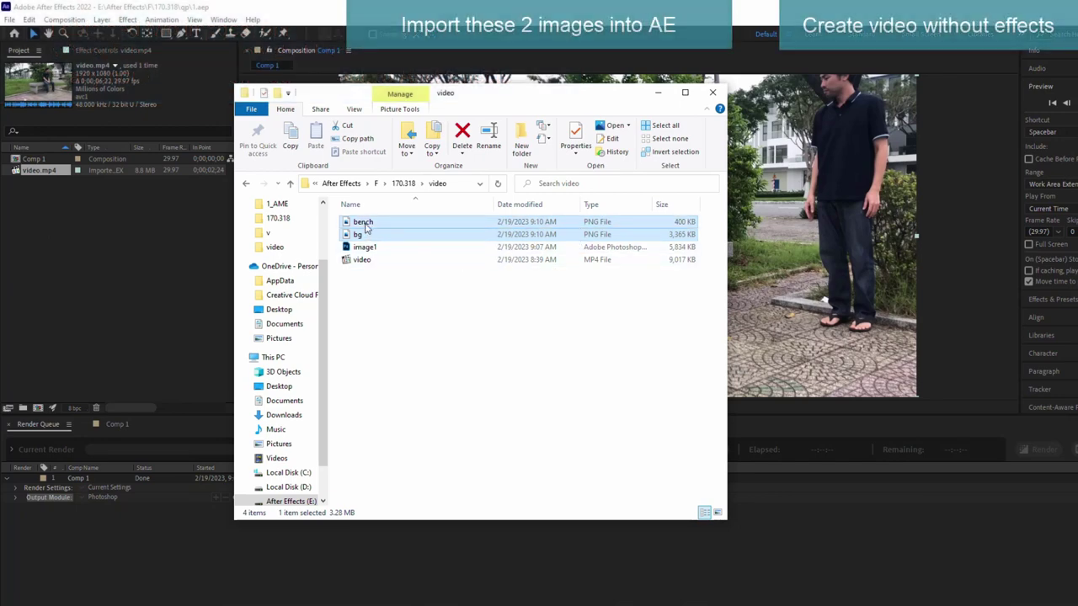
Import bench.png and bg.png into the project and return to the Comp 1 timeline.
{"action": "left_click_drag", "start_coordinate": [361, 237], "coordinate": [109, 256]}
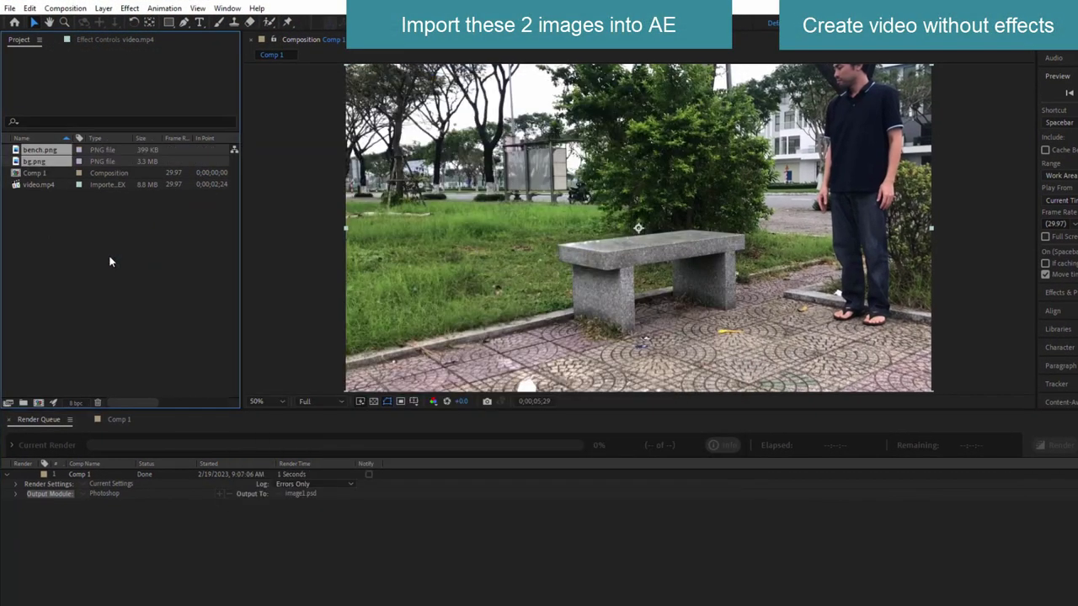
{"action": "left_click", "coordinate": [118, 419]}
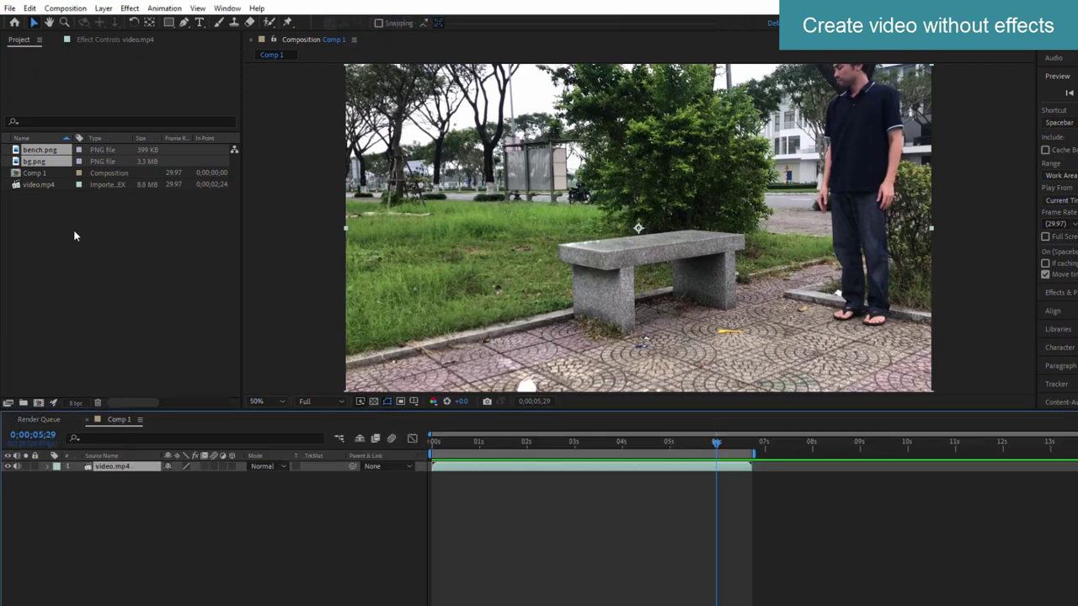
{"action": "left_click", "coordinate": [91, 273]}
Split the video.mp4 layer at 0;00;03;20, where the man touches the bench.
{"action": "mouse_move", "coordinate": [720, 443]}
{"action": "left_mouse_down"}
{"action": "mouse_move", "coordinate": [586, 455]}
{"action": "mouse_move", "coordinate": [608, 457]}
{"action": "left_mouse_up"}
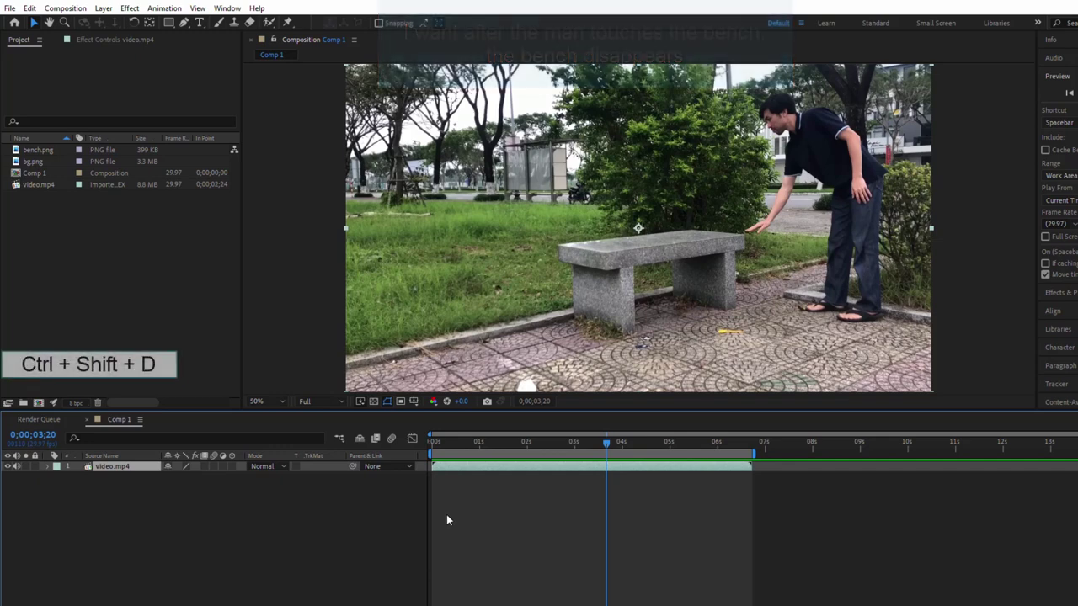
{"action": "key", "text": "ctrl+shift+d"}
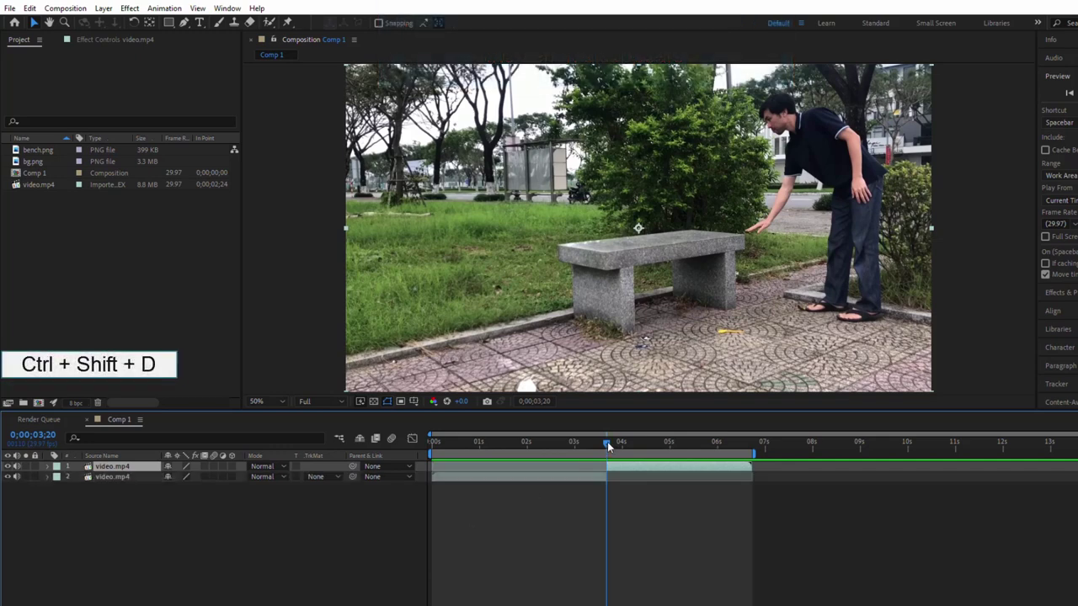
{"action": "mouse_move", "coordinate": [607, 442]}
{"action": "left_mouse_down"}
{"action": "mouse_move", "coordinate": [589, 455]}
{"action": "mouse_move", "coordinate": [620, 456]}
{"action": "left_mouse_up"}
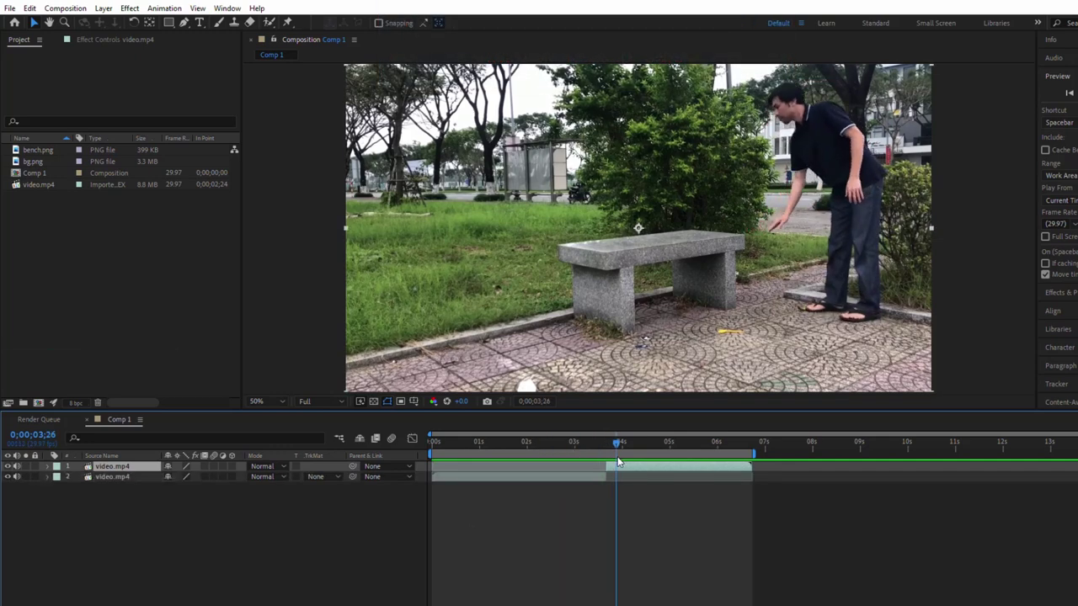
{"action": "key", "text": "slash"}
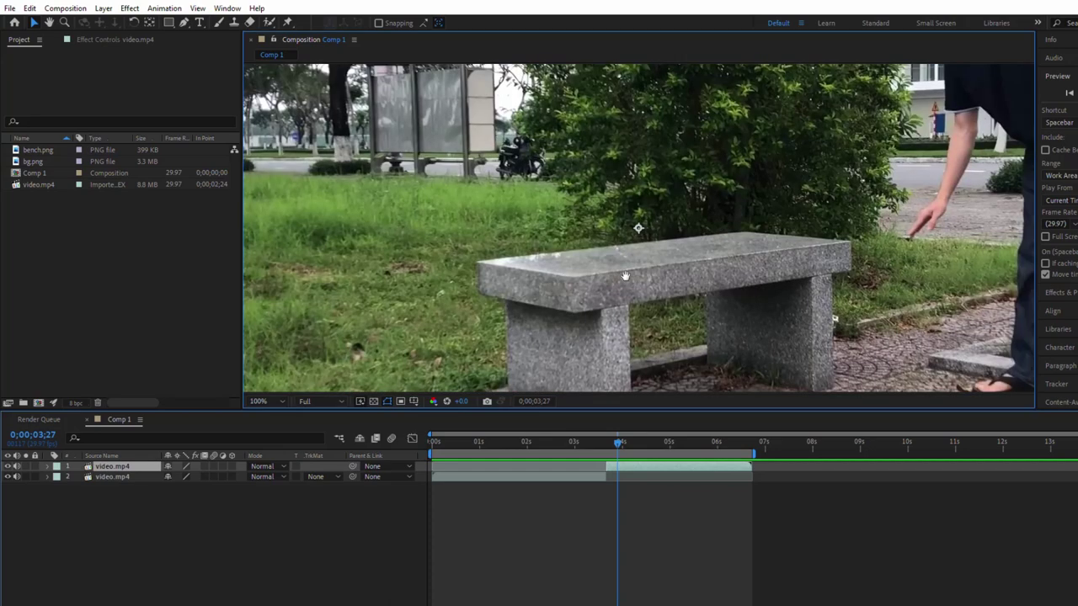
Mask out the bench on the upper video layer with an inverted Pen mask, add bg.png beneath, and preview.
{"action": "left_click_drag", "start_coordinate": [636, 283], "coordinate": [600, 206]}
{"action": "left_click", "coordinate": [185, 24]}
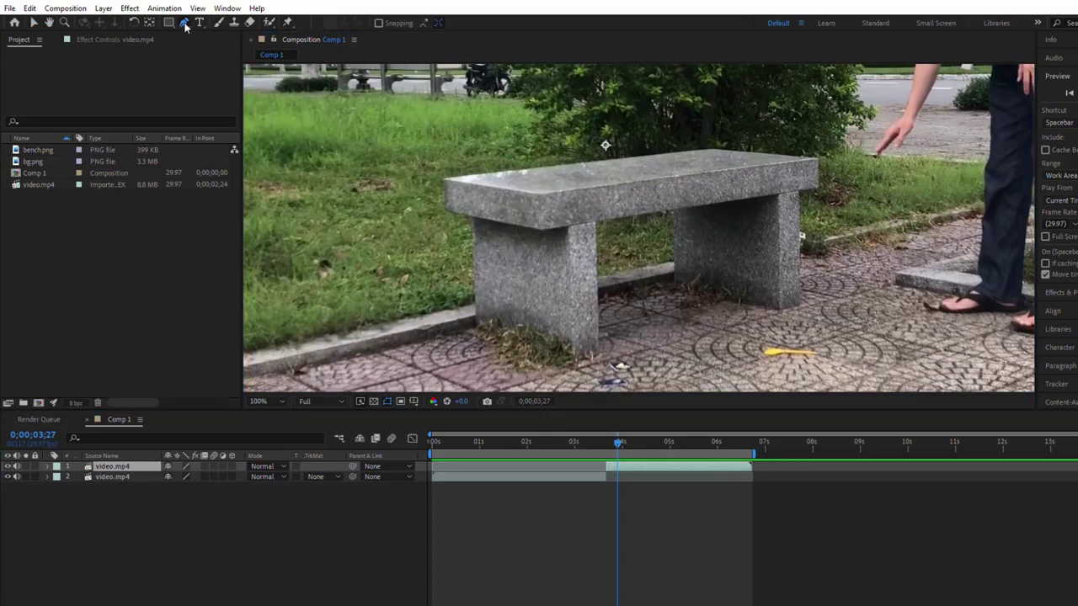
{"action": "left_click", "coordinate": [441, 179]}
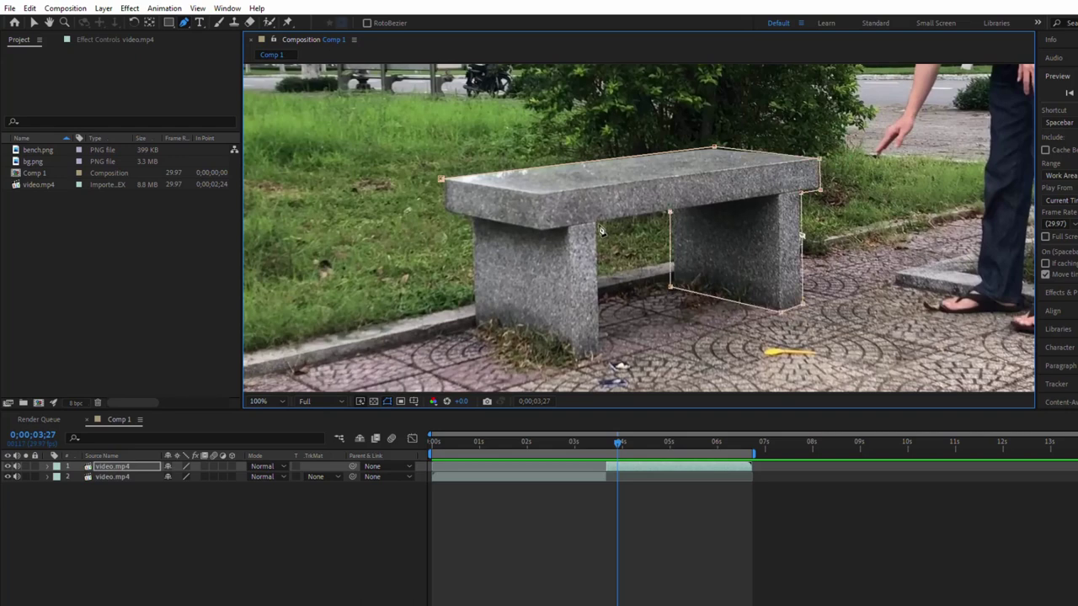
{"action": "left_click", "coordinate": [443, 212]}
{"action": "left_click", "coordinate": [441, 179]}
{"action": "key", "text": "m"}
{"action": "left_click", "coordinate": [118, 476]}
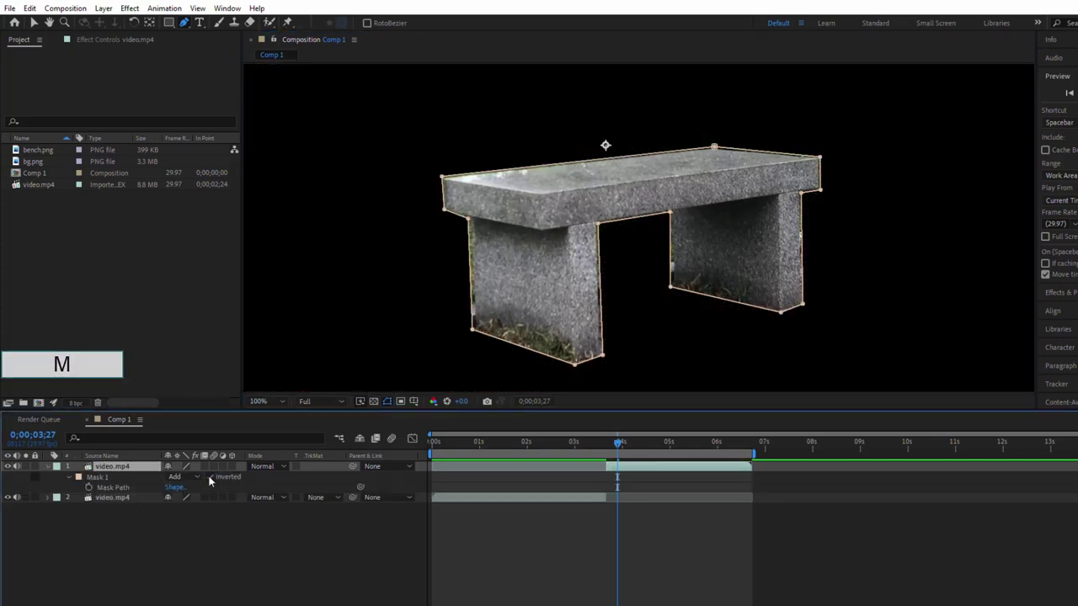
{"action": "left_click", "coordinate": [209, 477]}
{"action": "key", "text": "comma"}
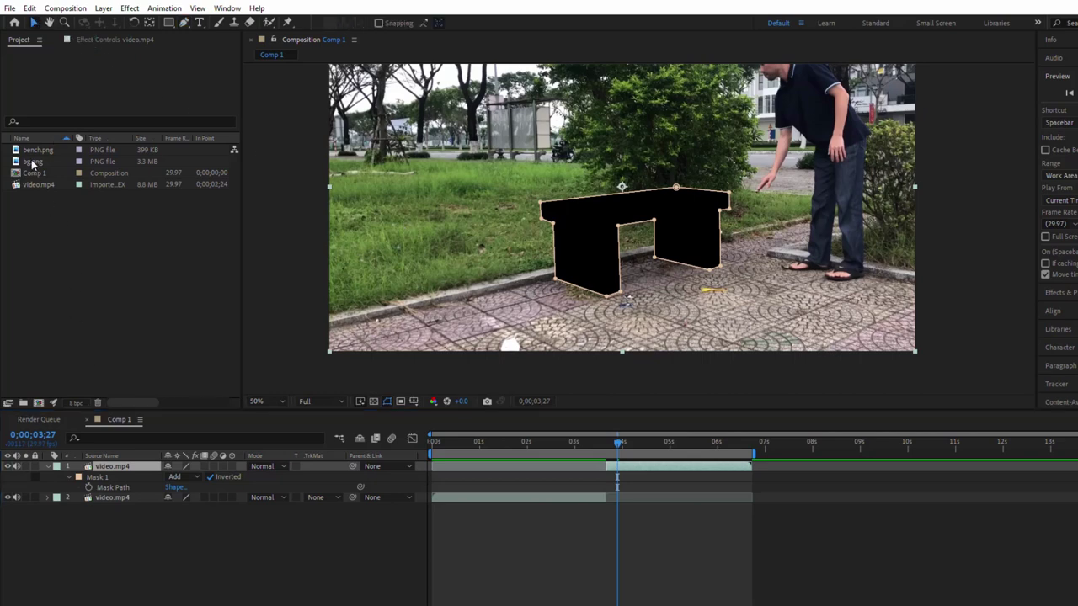
{"action": "left_click_drag", "start_coordinate": [32, 165], "coordinate": [83, 511]}
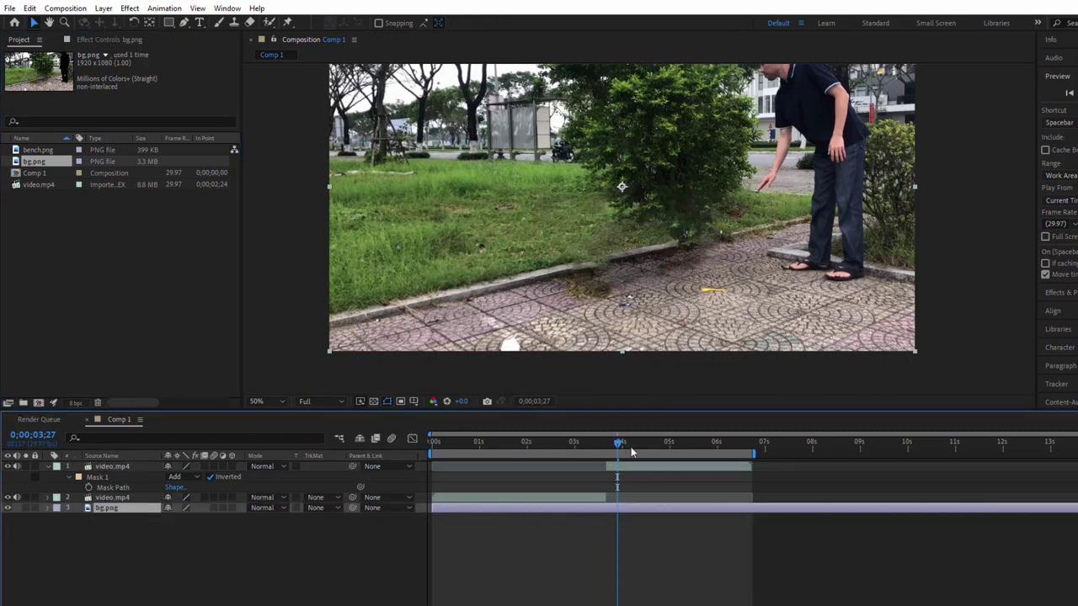
{"action": "key", "text": "space"}
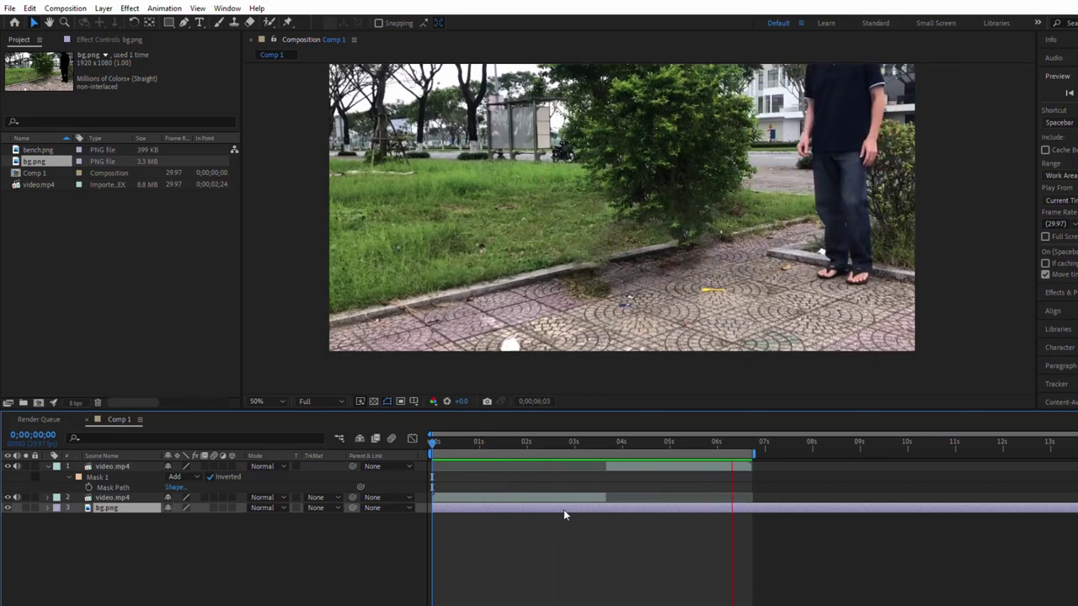
Stop the preview and trim Comp 1 to its work area.
{"action": "key", "text": "space"}
{"action": "right_click", "coordinate": [651, 455]}
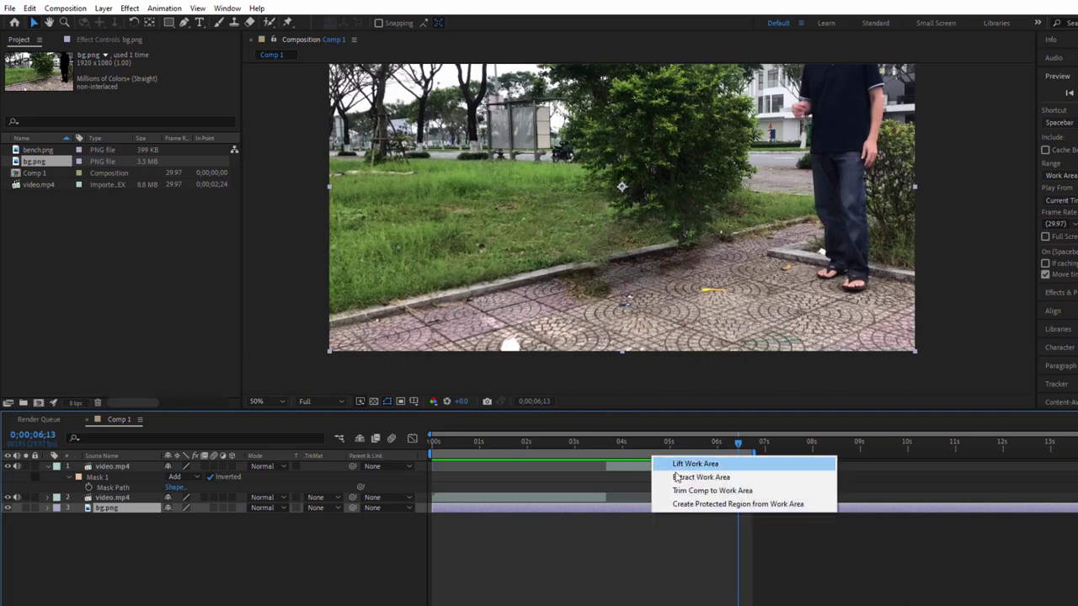
{"action": "left_click", "coordinate": [689, 492]}
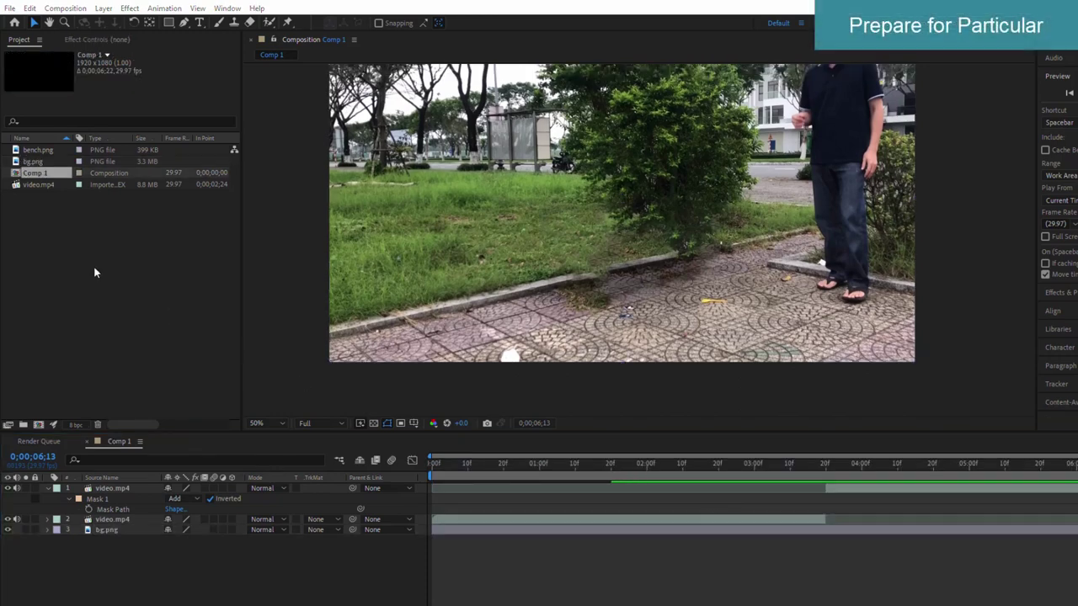
Create a new composition named Effect containing the bench.png layer.
{"action": "right_click", "coordinate": [74, 251]}
{"action": "left_click", "coordinate": [93, 263]}
{"action": "type", "text": "Effect"}
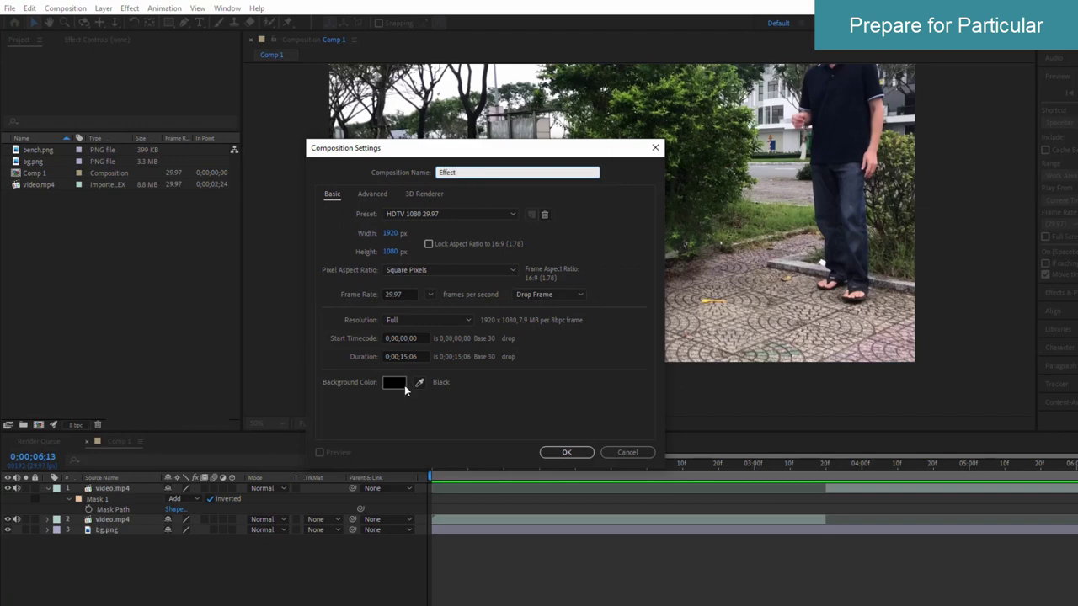
{"action": "key", "text": "Return"}
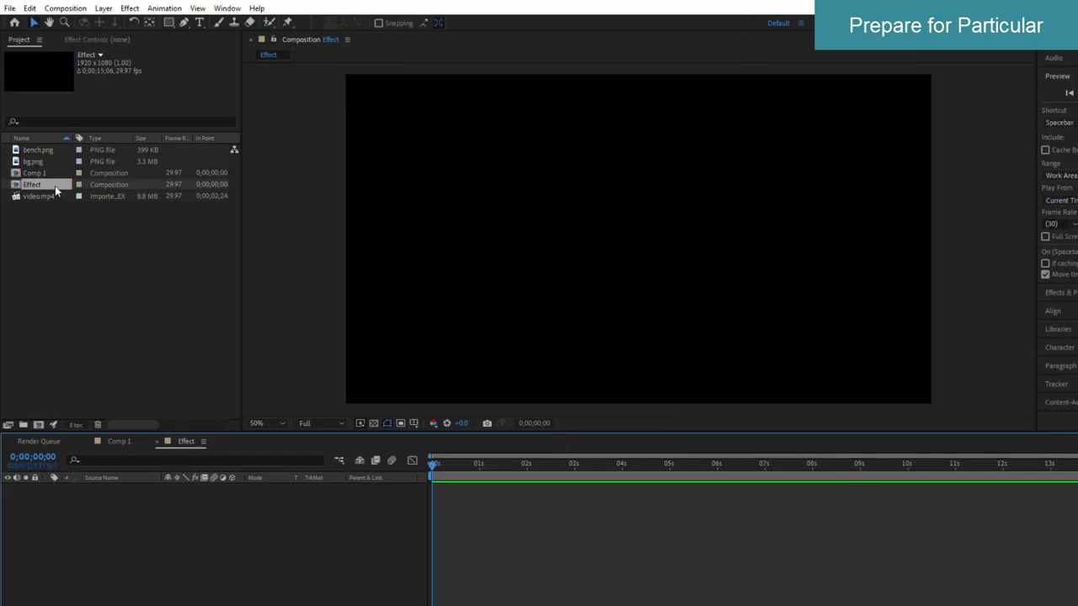
{"action": "left_click", "coordinate": [37, 150]}
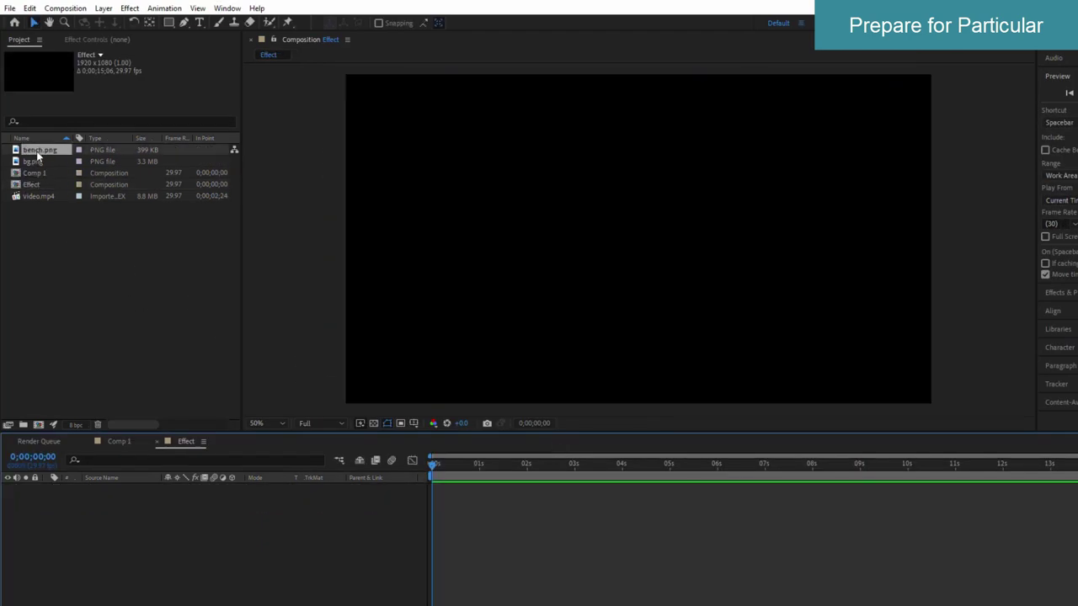
{"action": "left_click_drag", "start_coordinate": [45, 152], "coordinate": [65, 502]}
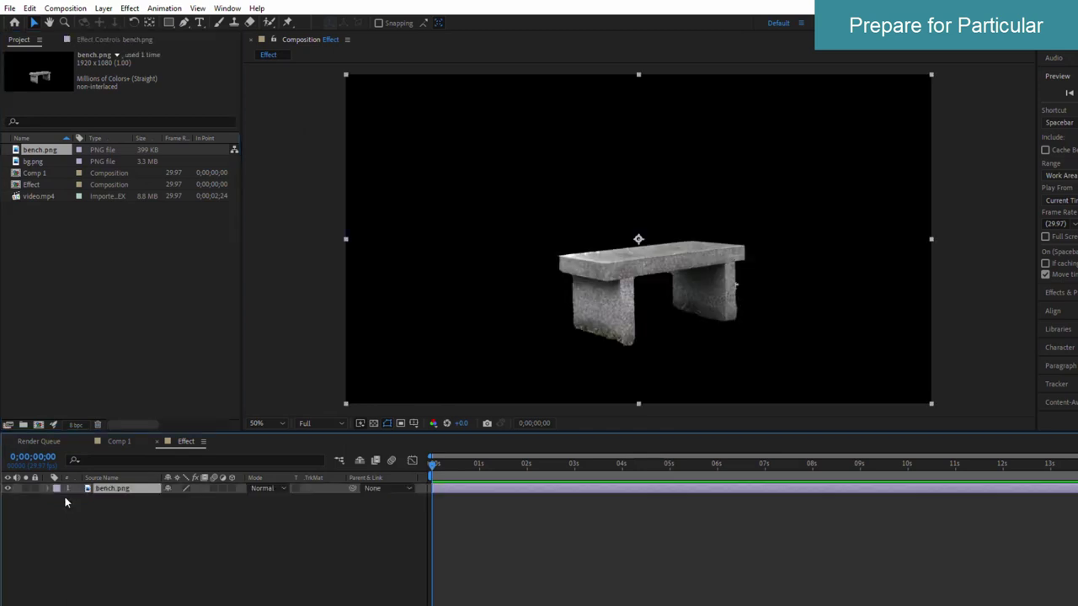
Pre-compose the bench layer into benchComp, moving all attributes into it.
{"action": "right_click", "coordinate": [112, 494]}
{"action": "left_click", "coordinate": [173, 422]}
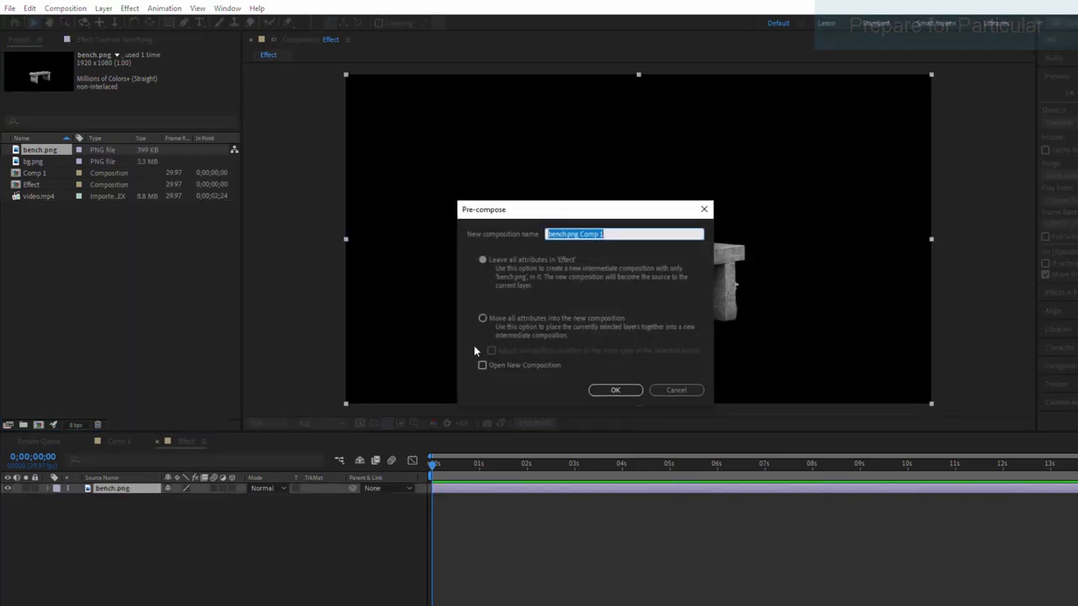
{"action": "left_click", "coordinate": [632, 232]}
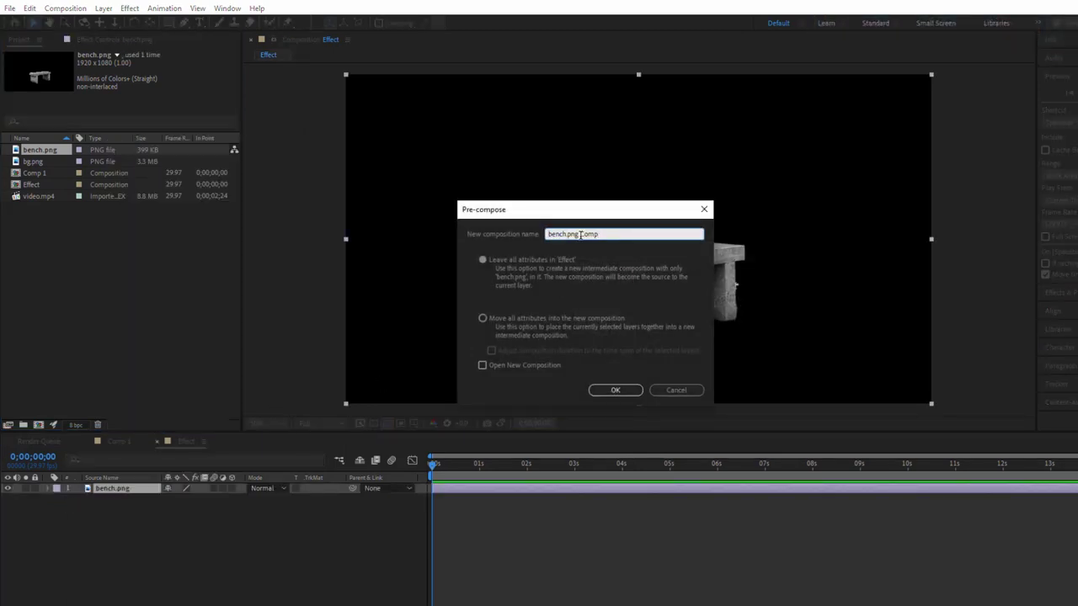
{"action": "key", "text": "BackSpace"}
{"action": "left_click", "coordinate": [483, 319]}
{"action": "left_click", "coordinate": [615, 390]}
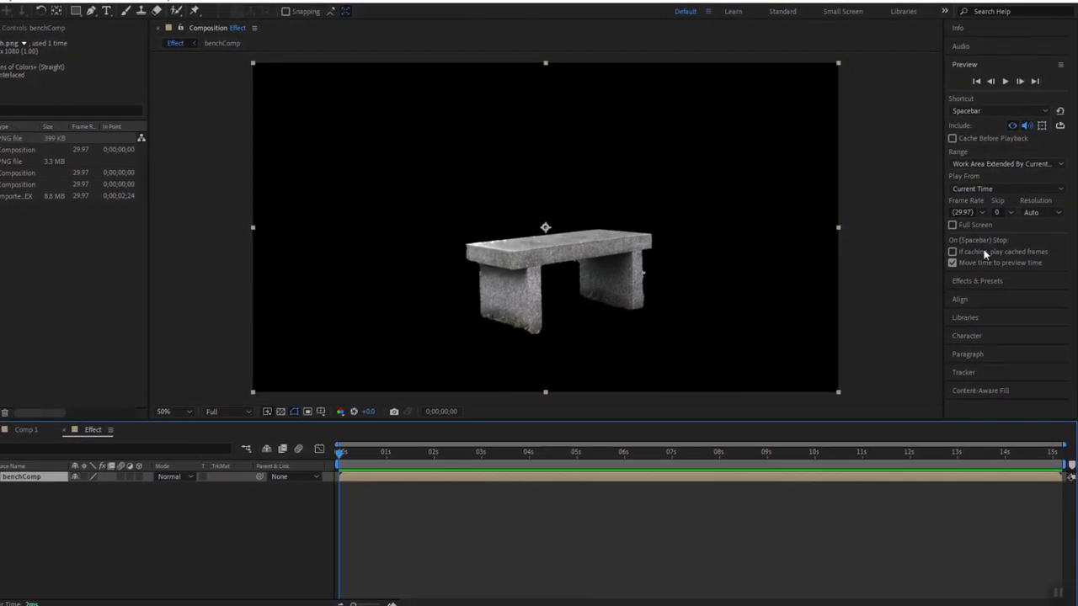
Apply the Linear Wipe effect to the benchComp layer.
{"action": "left_click", "coordinate": [1020, 287]}
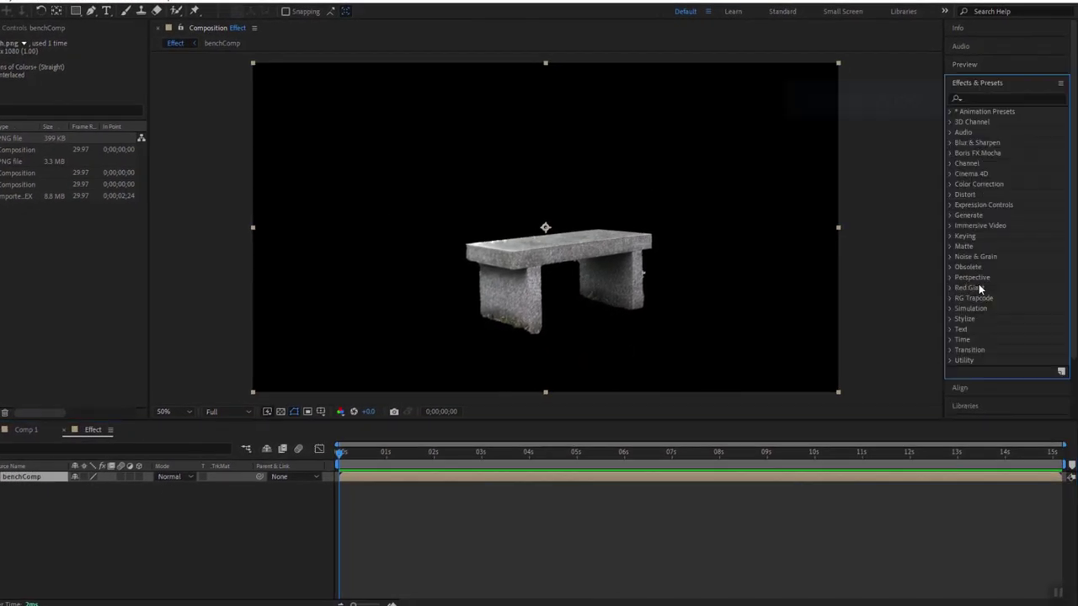
{"action": "left_click", "coordinate": [1026, 106]}
{"action": "type", "text": "Linear"}
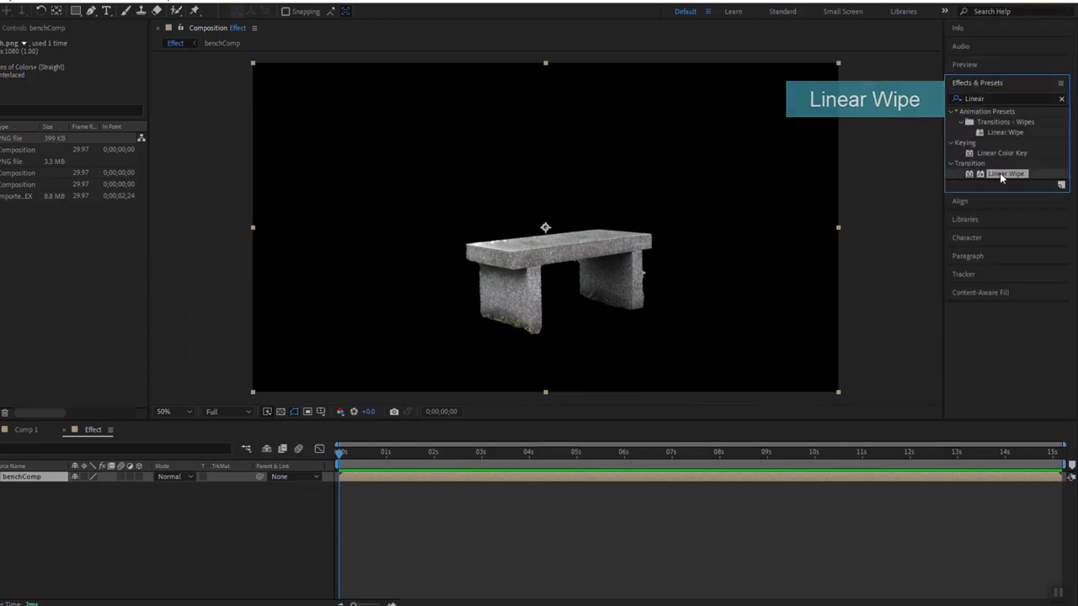
{"action": "left_click_drag", "start_coordinate": [999, 172], "coordinate": [149, 477]}
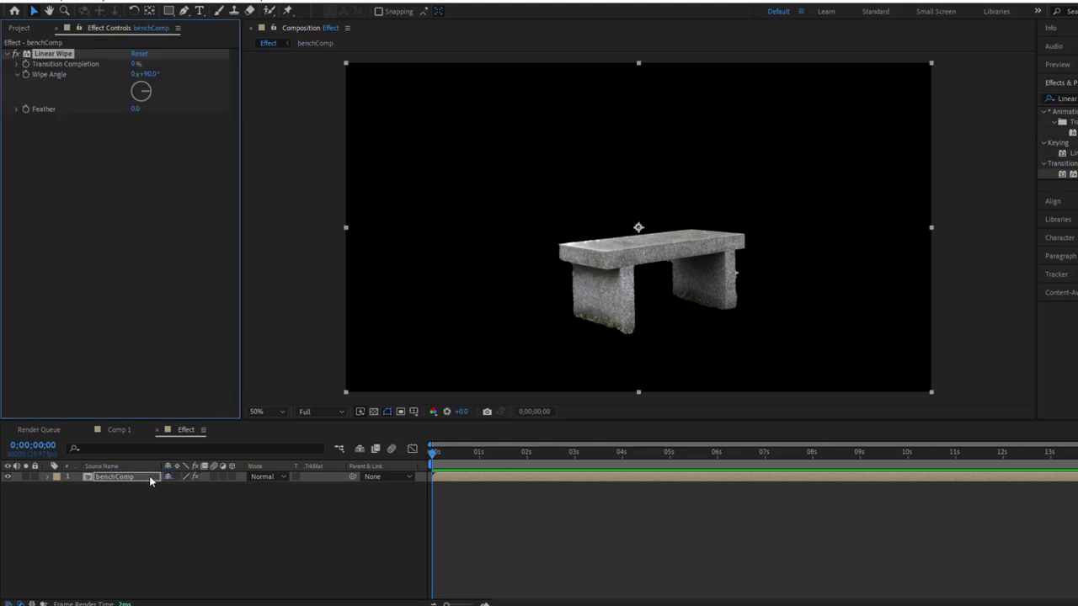
Set the Linear Wipe's Wipe Angle to -90°.
{"action": "mouse_move", "coordinate": [135, 64]}
{"action": "left_mouse_down"}
{"action": "mouse_move", "coordinate": [181, 72]}
{"action": "mouse_move", "coordinate": [115, 79]}
{"action": "left_mouse_up"}
{"action": "left_click", "coordinate": [149, 74]}
{"action": "type", "text": "-9"}
{"action": "type", "text": "0"}
{"action": "key", "text": "Return"}
{"action": "mouse_move", "coordinate": [136, 65]}
{"action": "left_mouse_down"}
{"action": "mouse_move", "coordinate": [157, 66]}
{"action": "mouse_move", "coordinate": [70, 155]}
{"action": "left_mouse_up"}
Keyframe Transition Completion from 0% at the start to 100% at 6 seconds.
{"action": "left_click_drag", "start_coordinate": [430, 452], "coordinate": [716, 483]}
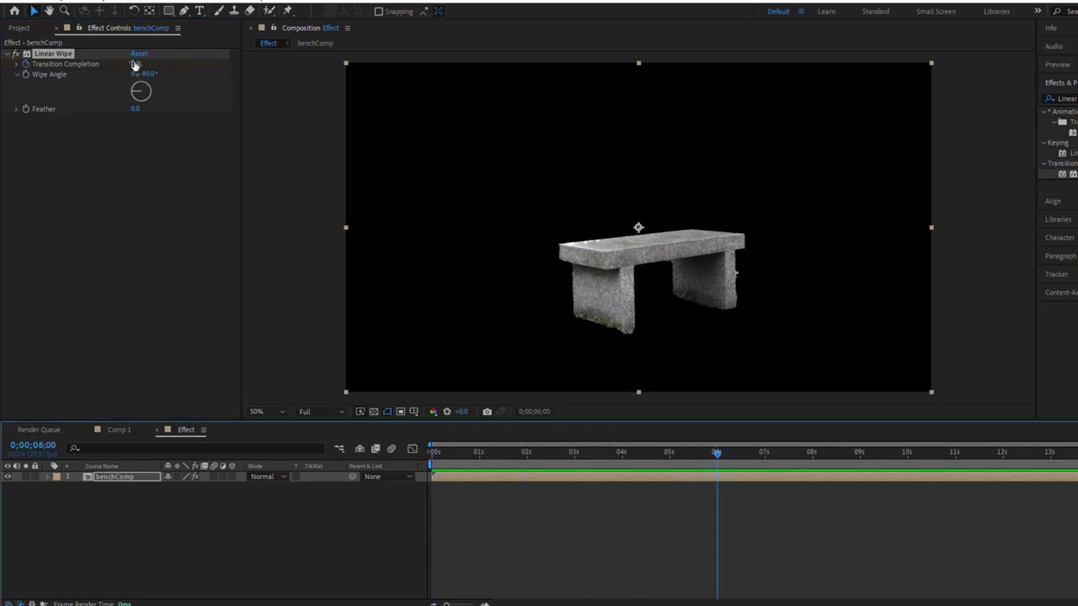
{"action": "left_click_drag", "start_coordinate": [136, 65], "coordinate": [270, 71]}
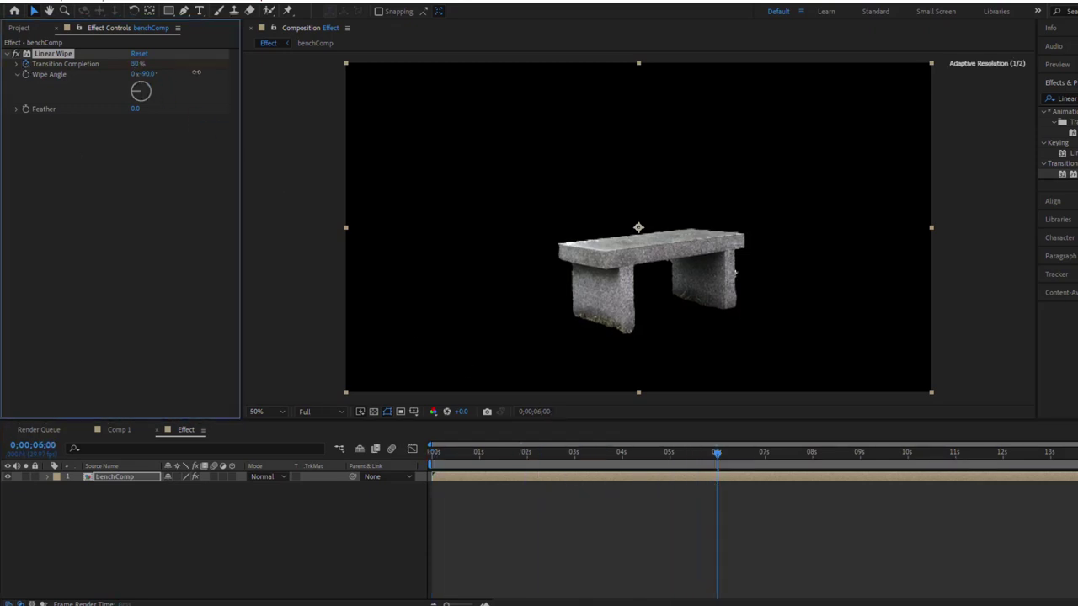
{"action": "left_click", "coordinate": [133, 479]}
{"action": "key", "text": "u"}
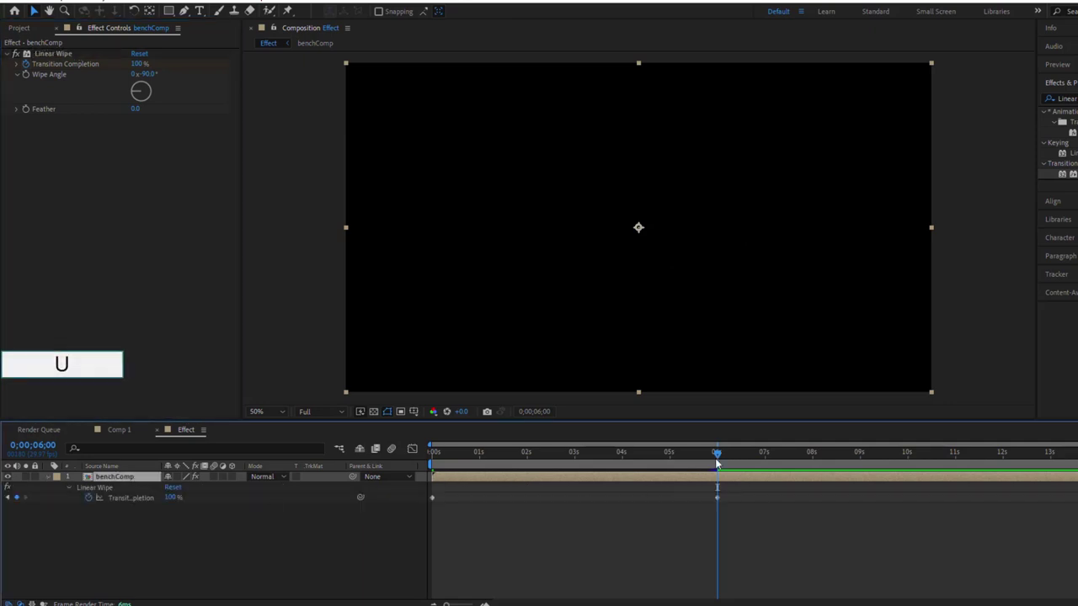
{"action": "mouse_move", "coordinate": [717, 458]}
{"action": "left_mouse_down"}
{"action": "mouse_move", "coordinate": [558, 462]}
{"action": "mouse_move", "coordinate": [715, 463]}
{"action": "left_mouse_up"}
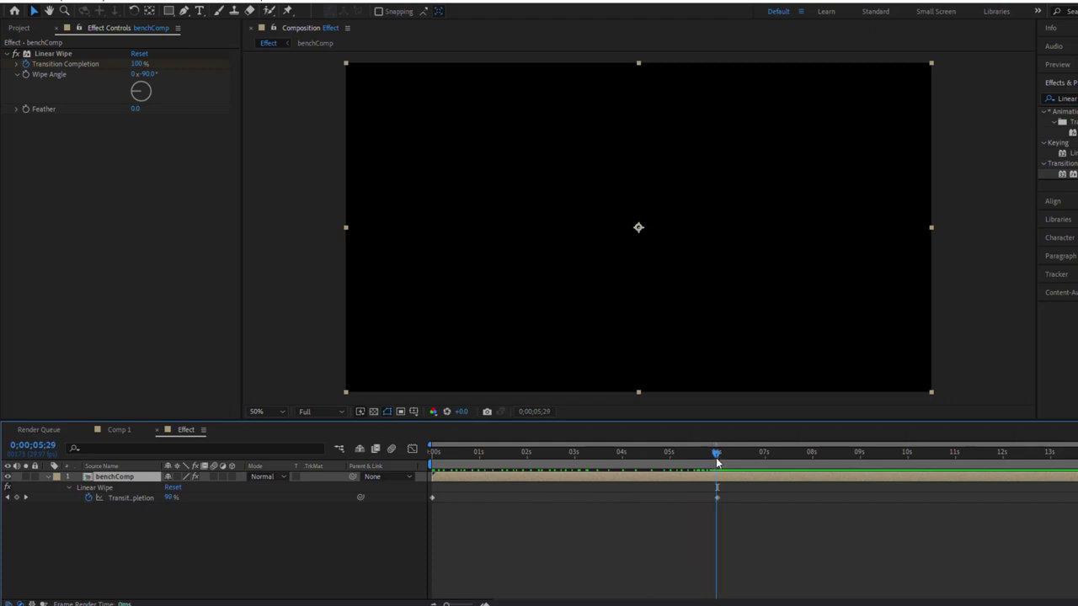
{"action": "left_click", "coordinate": [22, 30]}
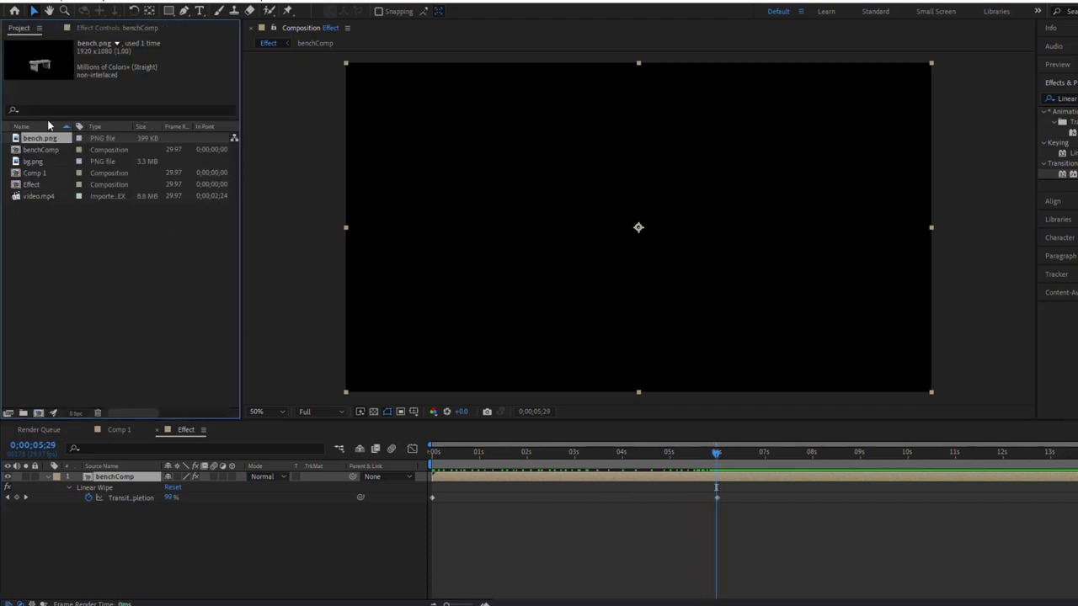
Add another benchComp as a hidden top layer and return to 0 seconds.
{"action": "left_click_drag", "start_coordinate": [37, 150], "coordinate": [95, 474]}
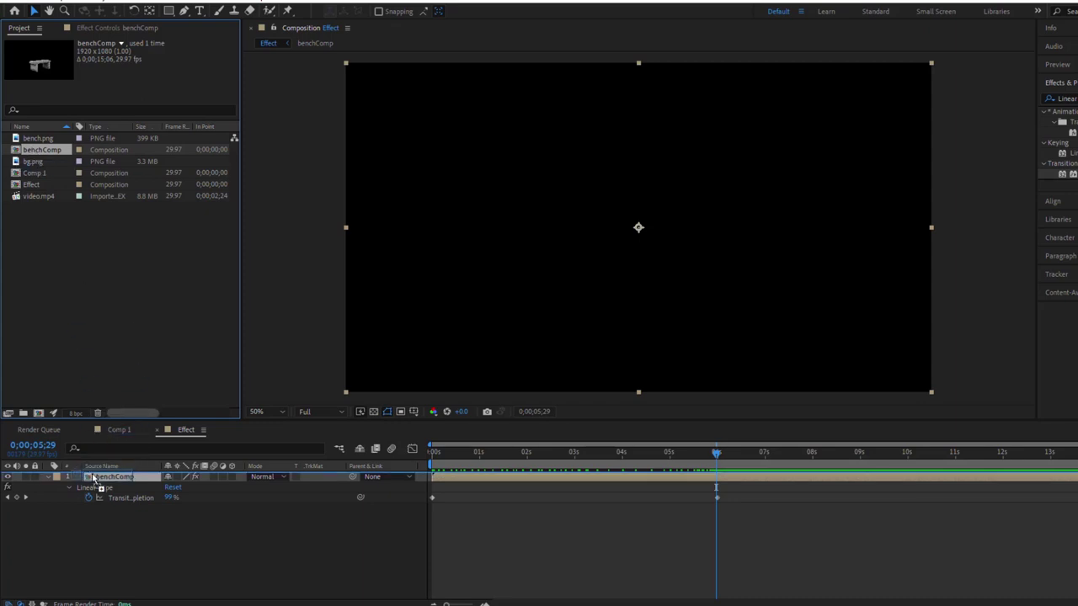
{"action": "left_click", "coordinate": [8, 478]}
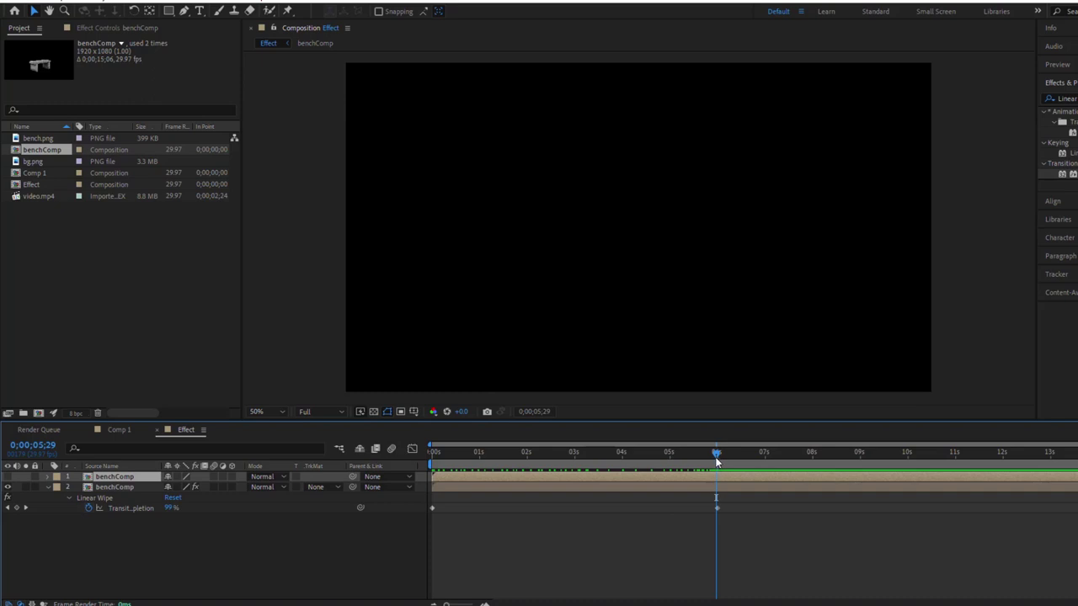
{"action": "key", "text": "Home"}
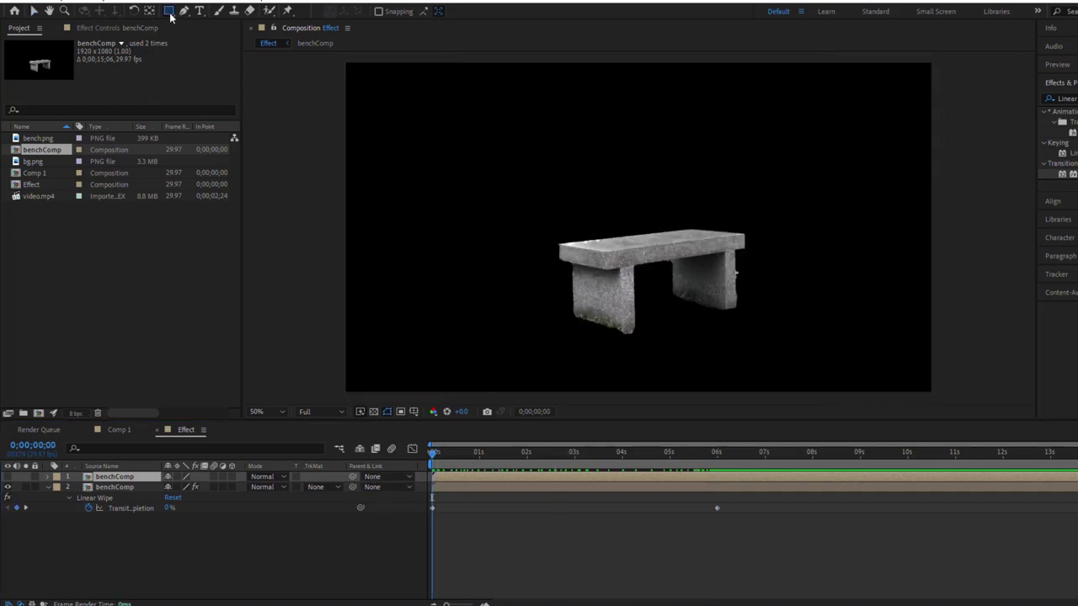
Draw a narrow rectangular mask strip at the frame's right edge on the top benchComp.
{"action": "left_click", "coordinate": [170, 14]}
{"action": "left_click_drag", "start_coordinate": [934, 61], "coordinate": [997, 396]}
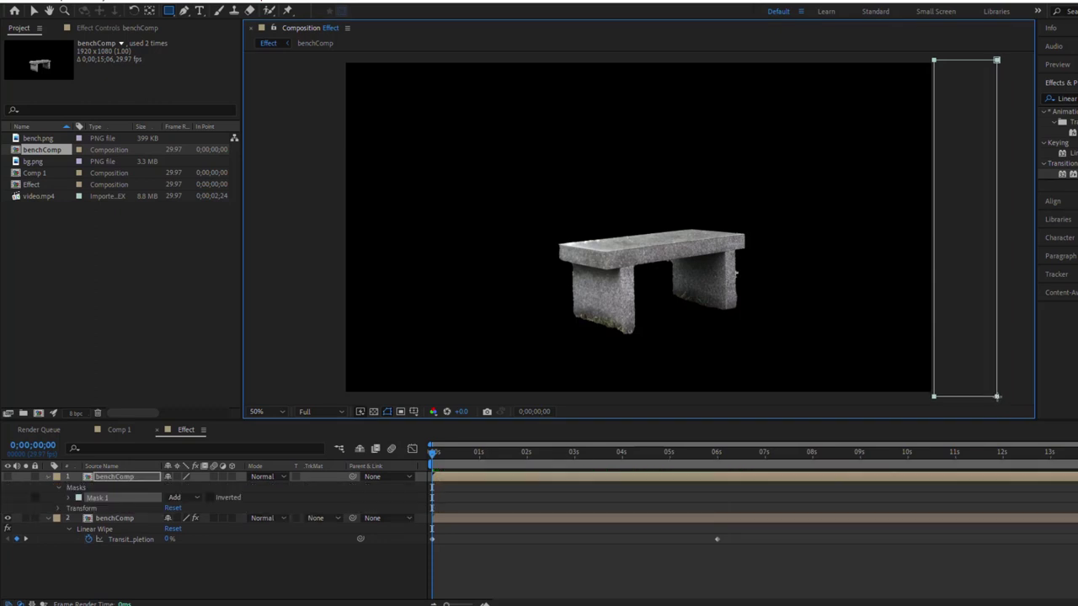
{"action": "left_click", "coordinate": [34, 11]}
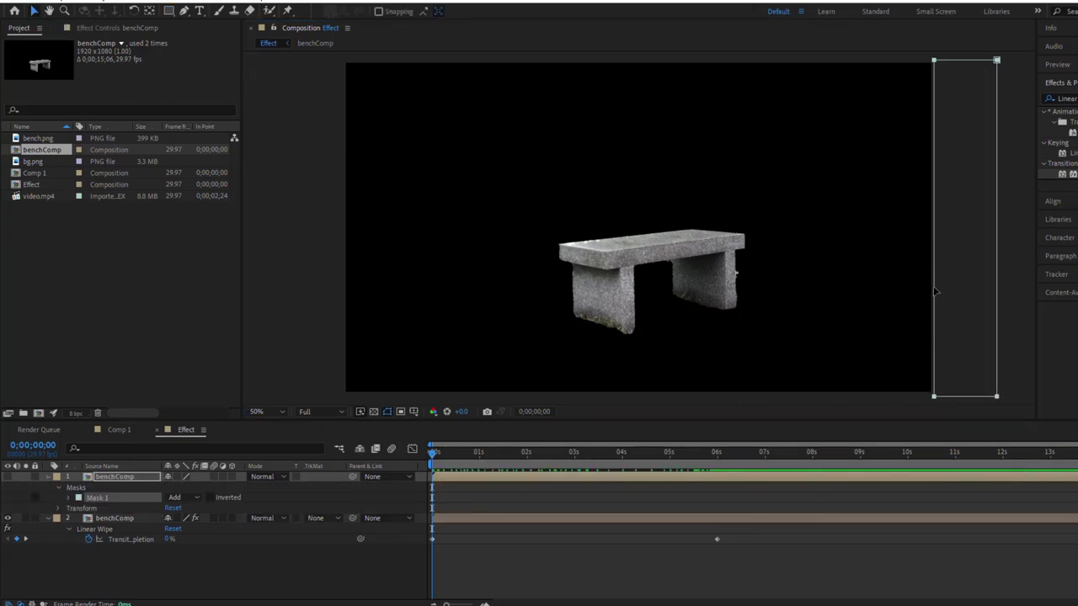
{"action": "left_click_drag", "start_coordinate": [936, 290], "coordinate": [933, 291]}
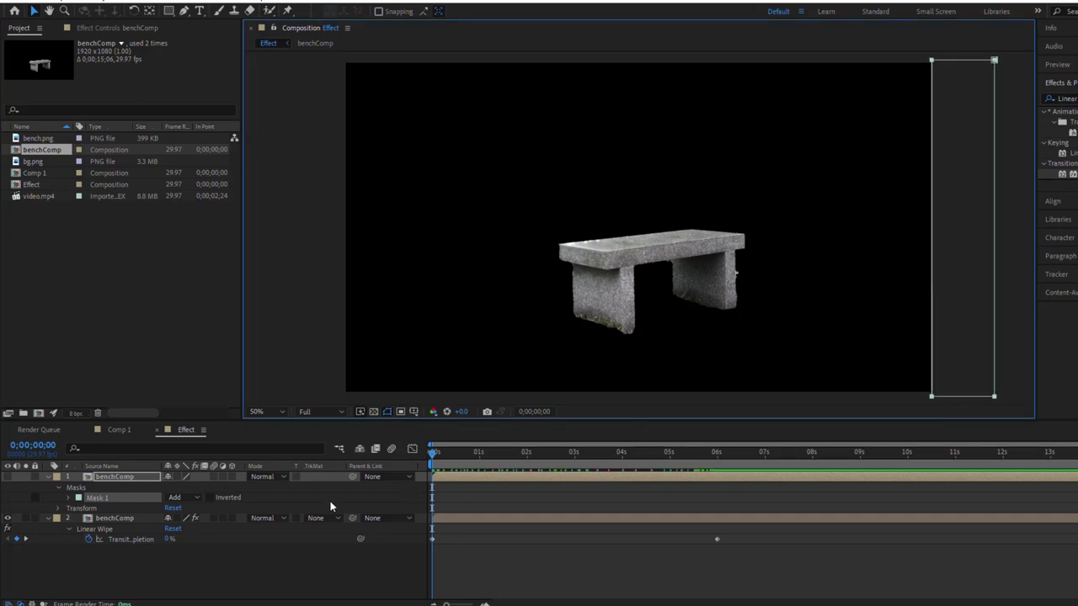
Keyframe the Mask Path so the strip reaches the frame's left edge at 6 seconds.
{"action": "left_click", "coordinate": [69, 498]}
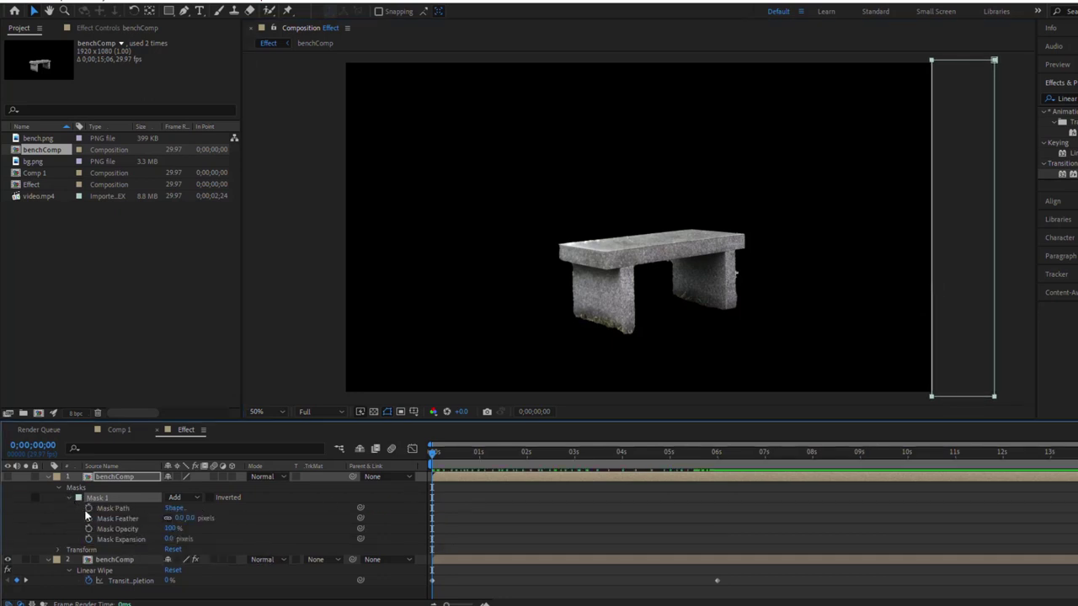
{"action": "left_click", "coordinate": [88, 507]}
{"action": "left_click", "coordinate": [25, 581]}
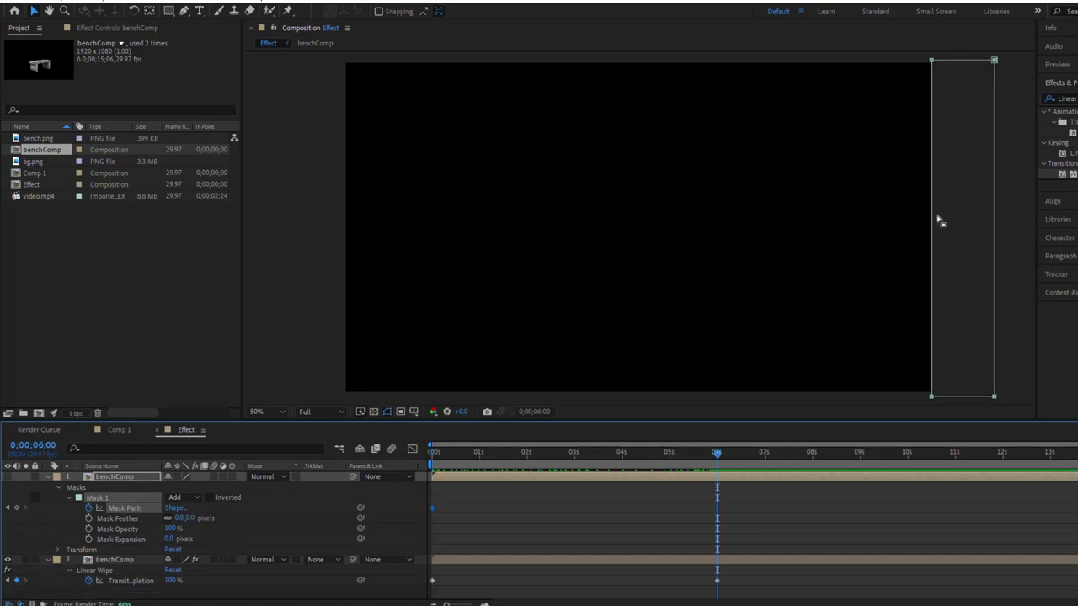
{"action": "left_click_drag", "start_coordinate": [936, 221], "coordinate": [284, 231]}
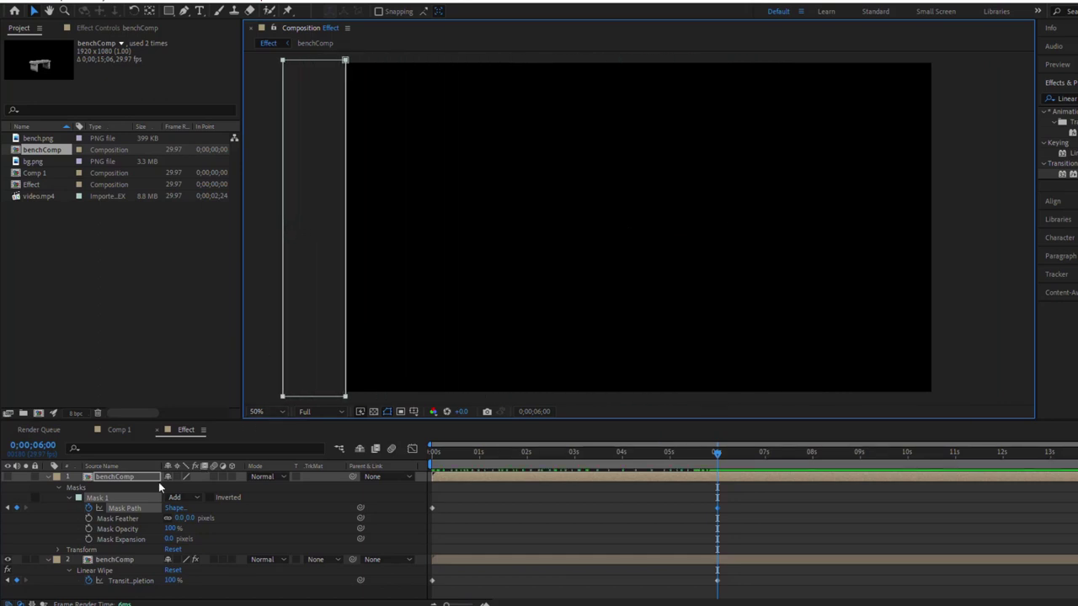
Set Linear Wipe Feather to 90 on the lower benchComp layer.
{"action": "left_click", "coordinate": [45, 475]}
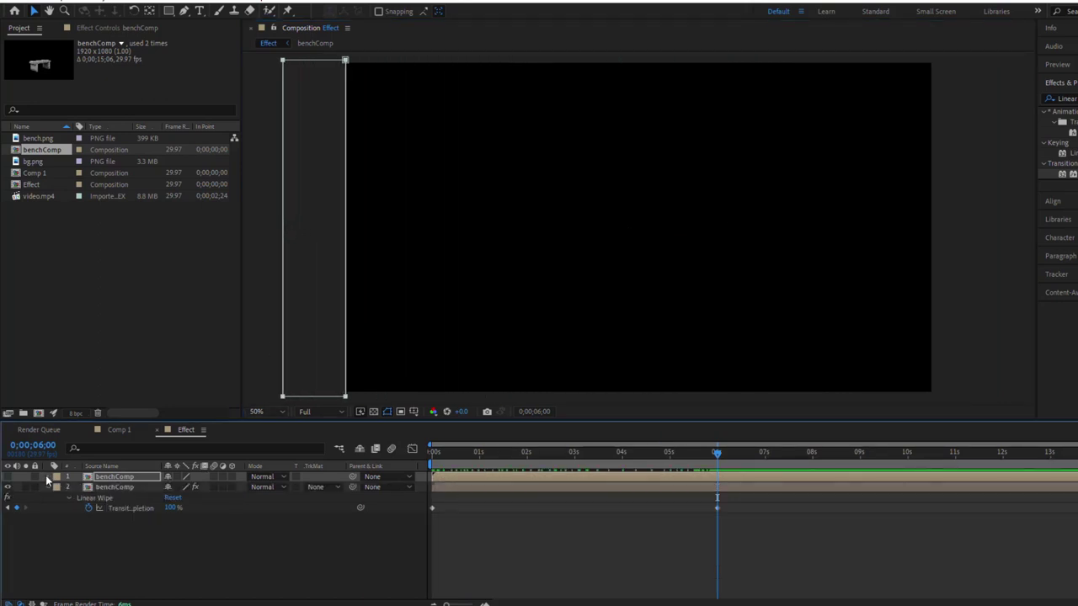
{"action": "left_click", "coordinate": [113, 486]}
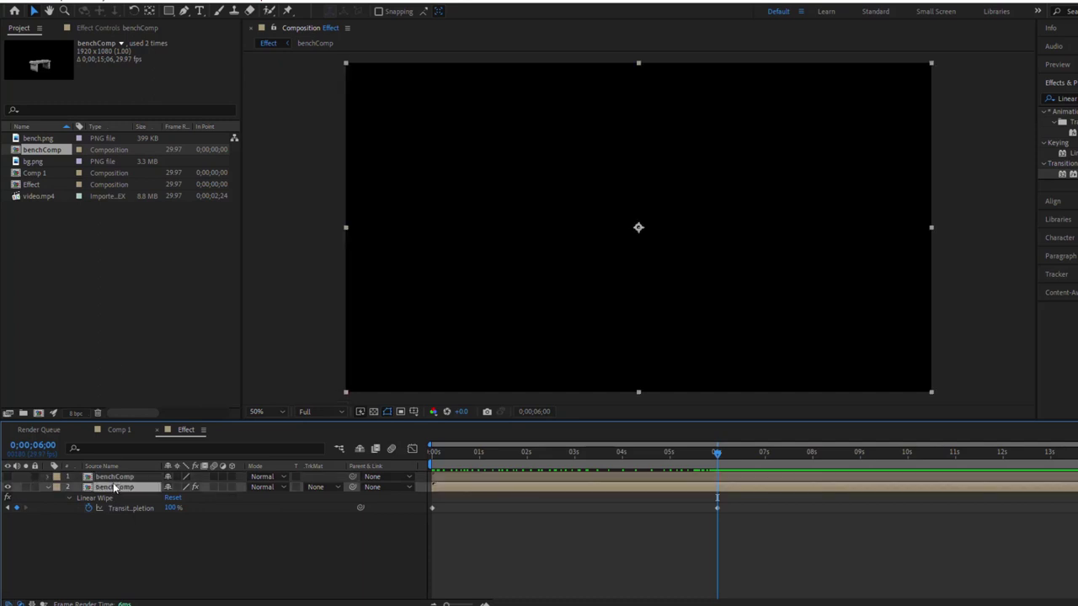
{"action": "left_click", "coordinate": [111, 30]}
{"action": "type", "text": "90"}
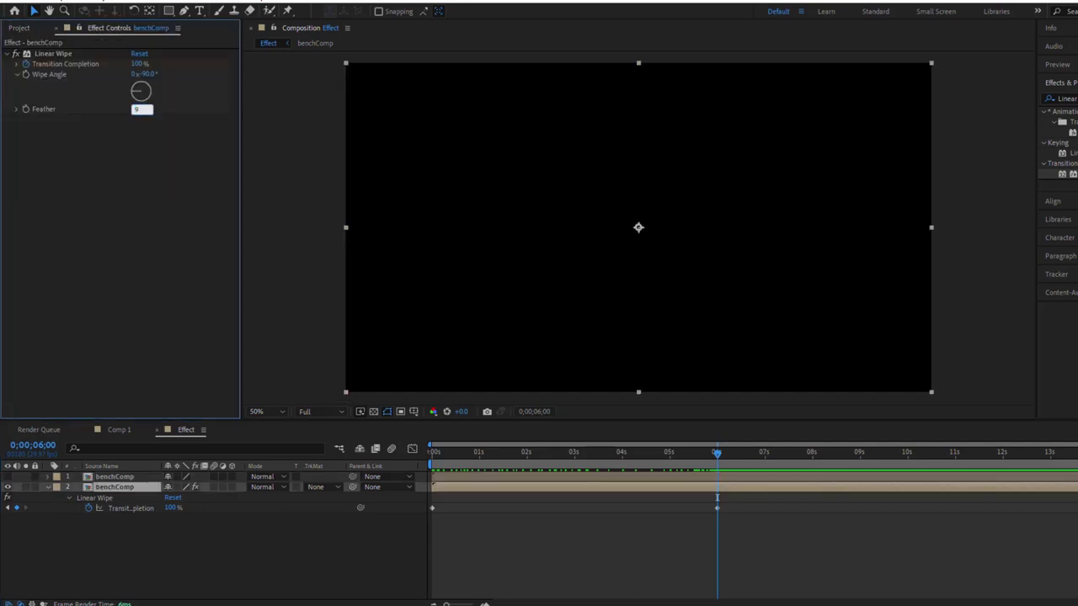
{"action": "key", "text": "Return"}
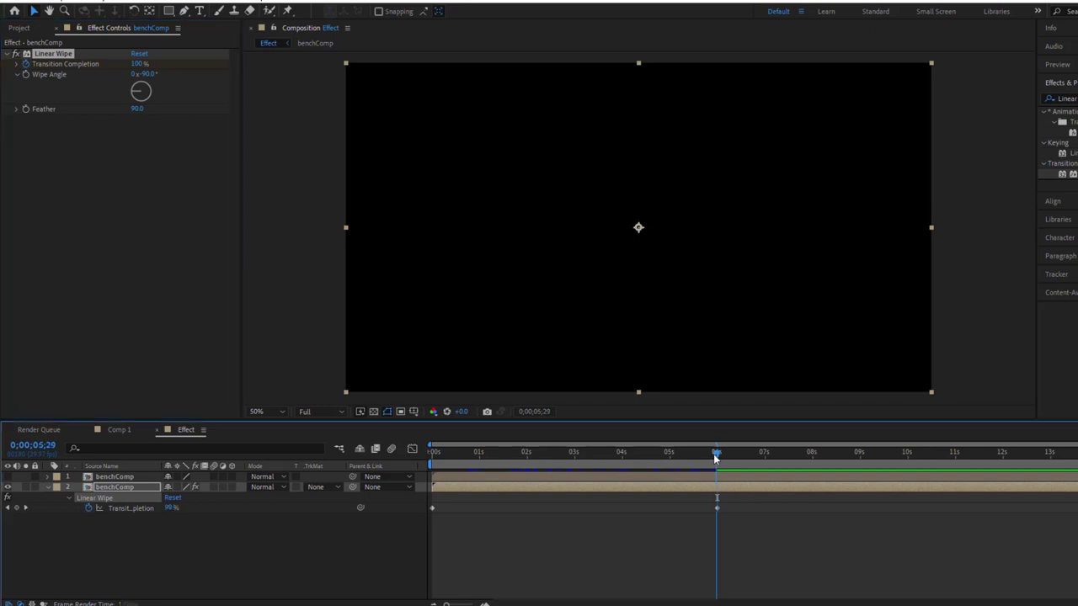
Scrub through the feathered wipe back to the start and select the top layer.
{"action": "mouse_move", "coordinate": [716, 455]}
{"action": "left_mouse_down"}
{"action": "mouse_move", "coordinate": [570, 455]}
{"action": "mouse_move", "coordinate": [477, 469]}
{"action": "mouse_move", "coordinate": [632, 497]}
{"action": "left_mouse_up"}
{"action": "left_click", "coordinate": [132, 479]}
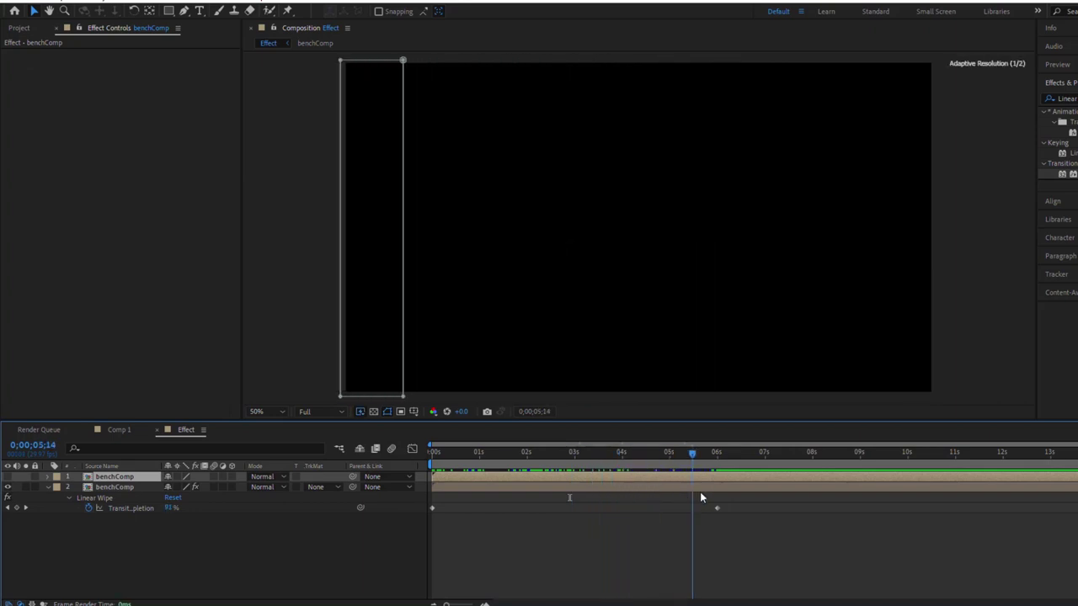
{"action": "left_click_drag", "start_coordinate": [632, 497], "coordinate": [425, 495]}
{"action": "left_click", "coordinate": [59, 478]}
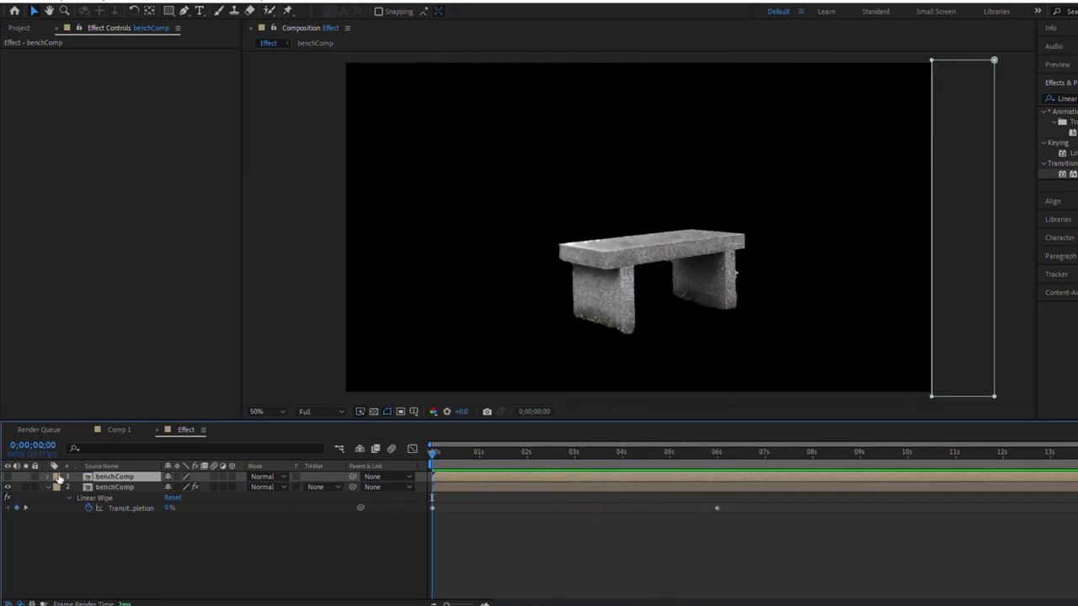
Pre-compose the masked top layer, moving all attributes, as 'benchComp Par'.
{"action": "right_click", "coordinate": [102, 480]}
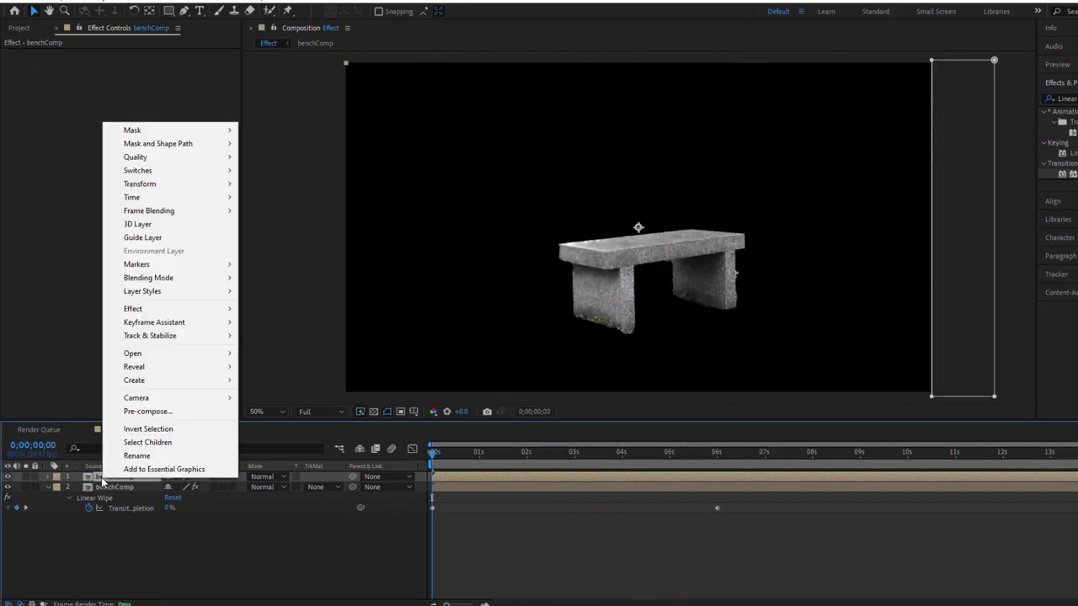
{"action": "left_click", "coordinate": [141, 410]}
{"action": "left_click", "coordinate": [483, 308]}
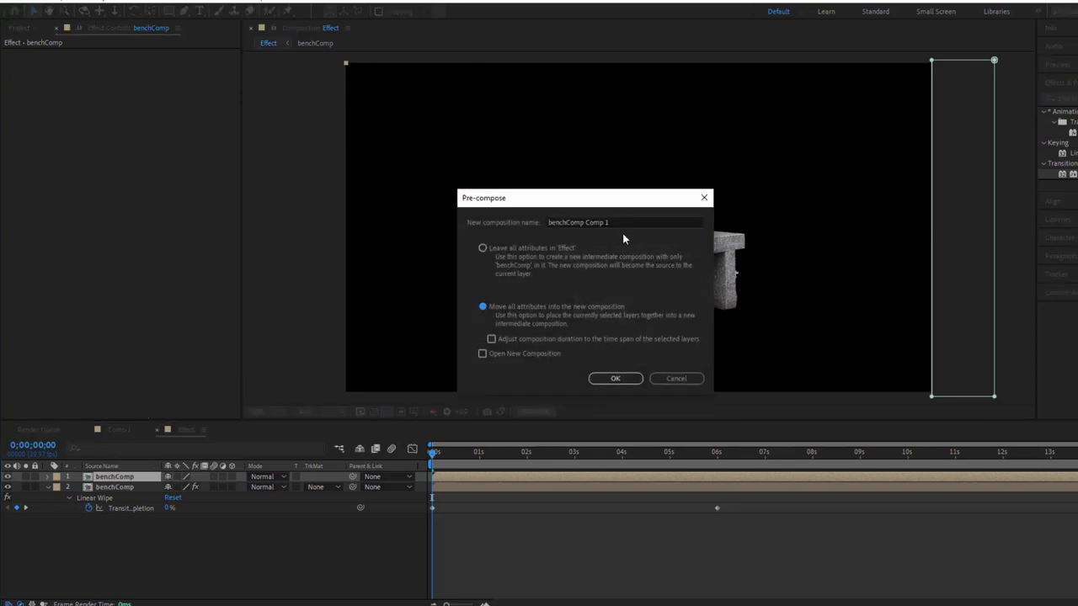
{"action": "left_click_drag", "start_coordinate": [621, 221], "coordinate": [591, 221]}
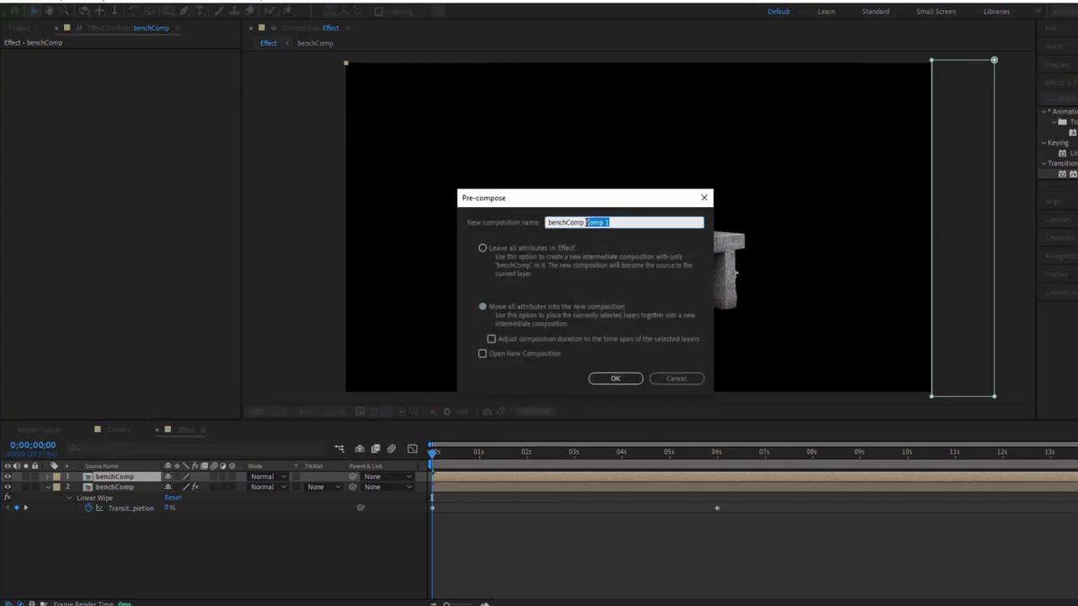
{"action": "type", "text": "Par"}
{"action": "left_click", "coordinate": [624, 373]}
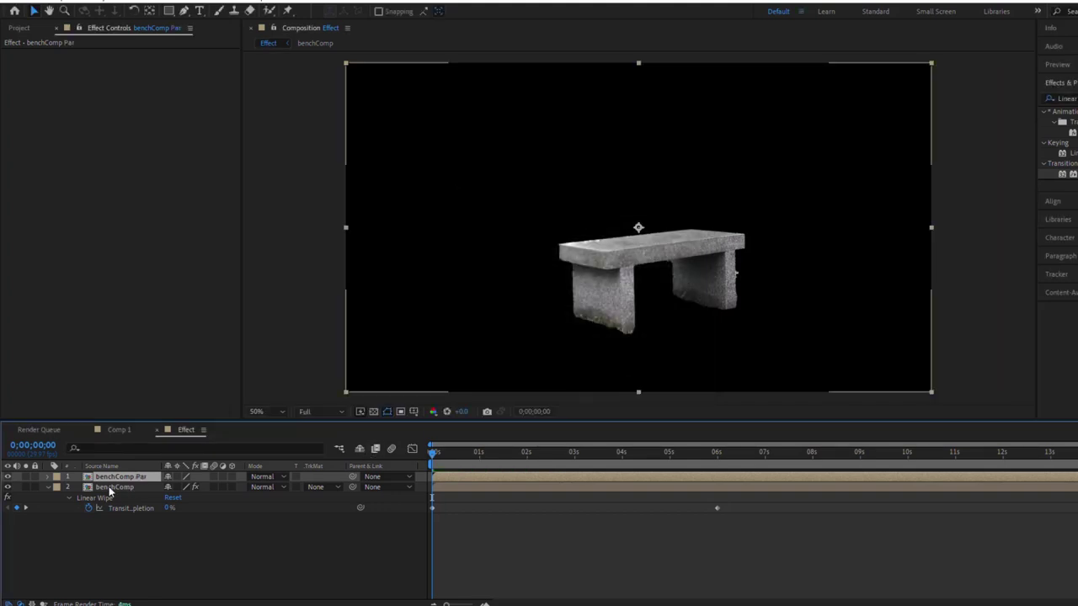
Make benchComp Par a 3D layer and add a white solid named Particular.
{"action": "left_click", "coordinate": [233, 477]}
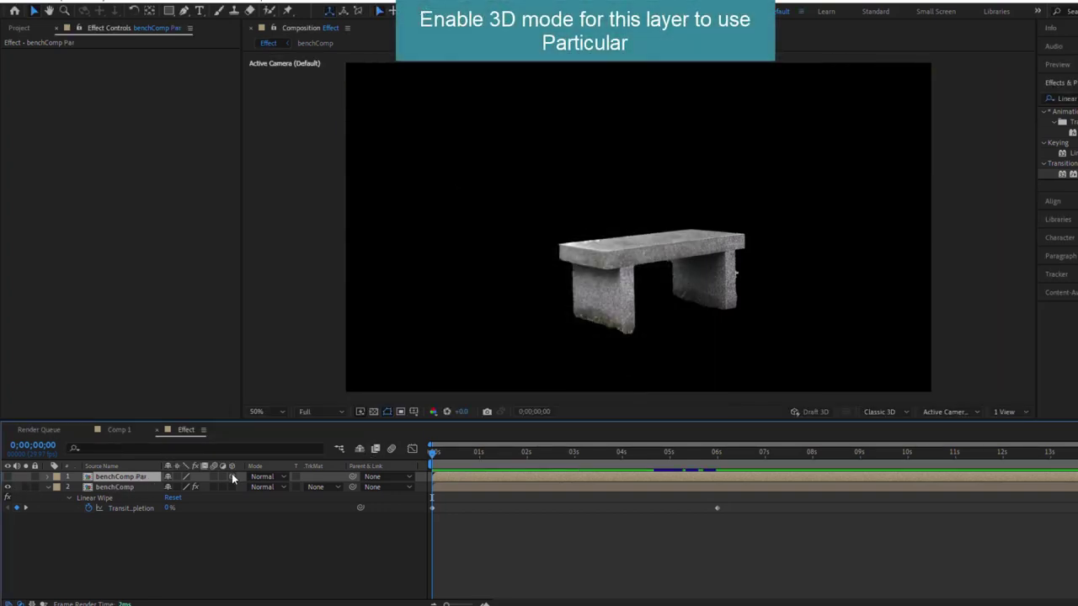
{"action": "right_click", "coordinate": [167, 523]}
{"action": "mouse_move", "coordinate": [202, 379]}
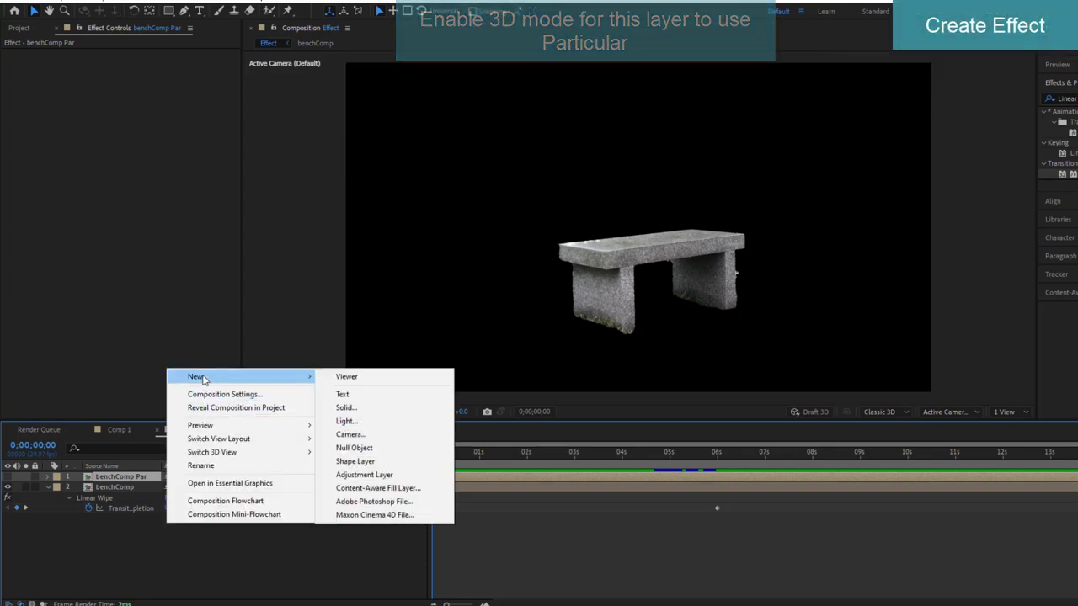
{"action": "left_click", "coordinate": [345, 409]}
{"action": "type", "text": "Particular"}
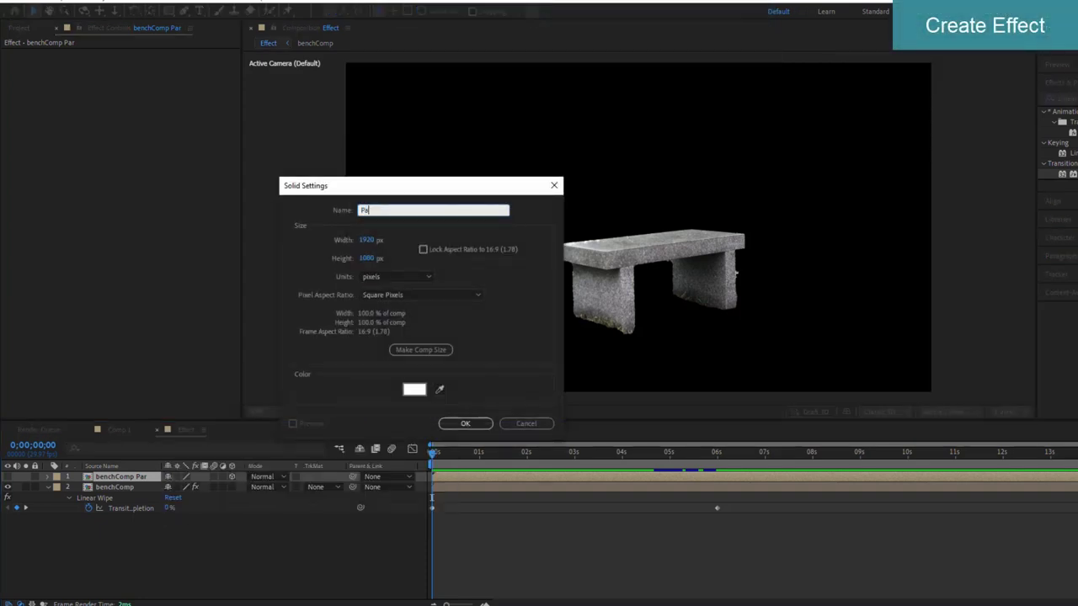
{"action": "left_click", "coordinate": [465, 424]}
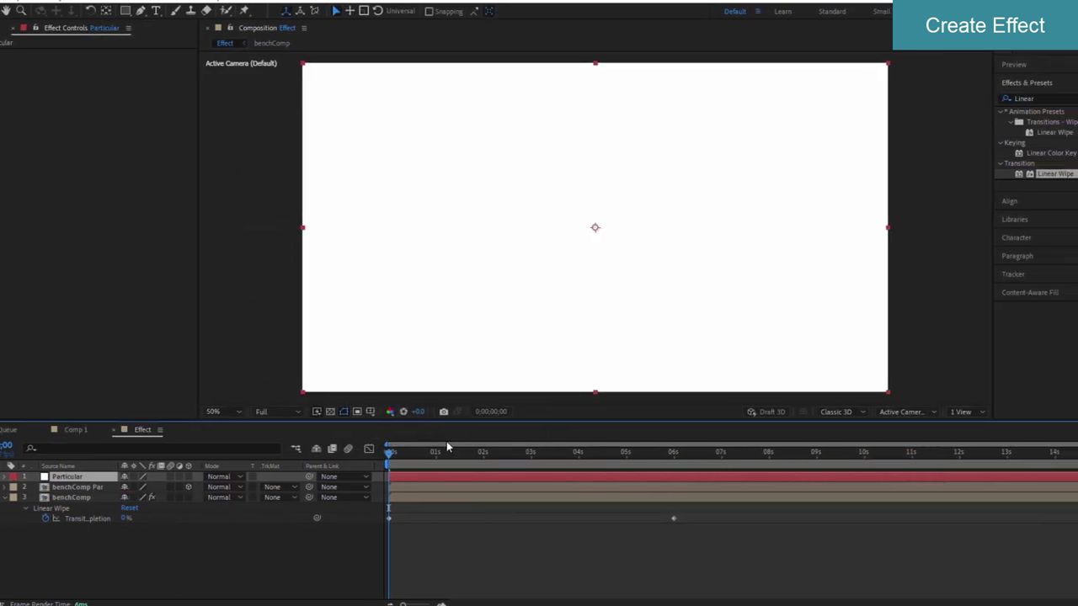
Apply Trapcode Particular to the Particular solid.
{"action": "left_click", "coordinate": [986, 99]}
{"action": "type", "text": "P"}
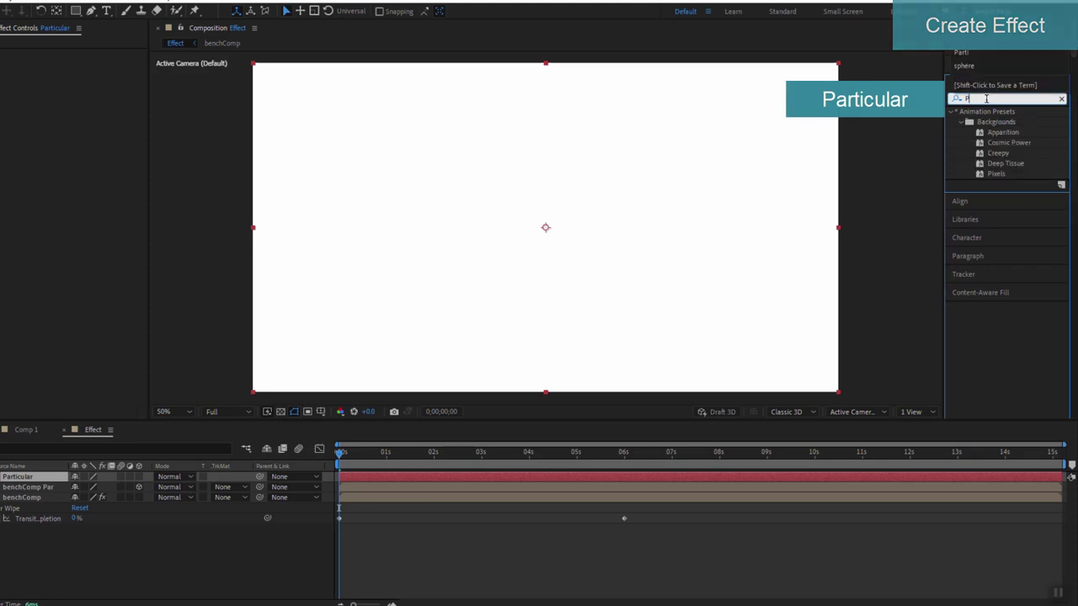
{"action": "type", "text": "articu"}
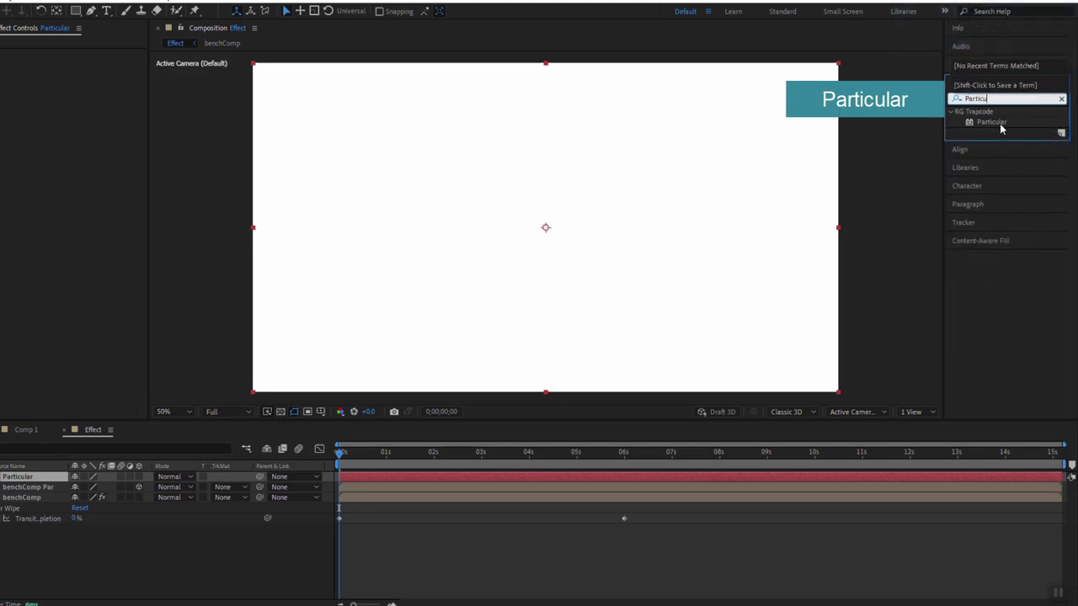
{"action": "left_click_drag", "start_coordinate": [1001, 128], "coordinate": [123, 479]}
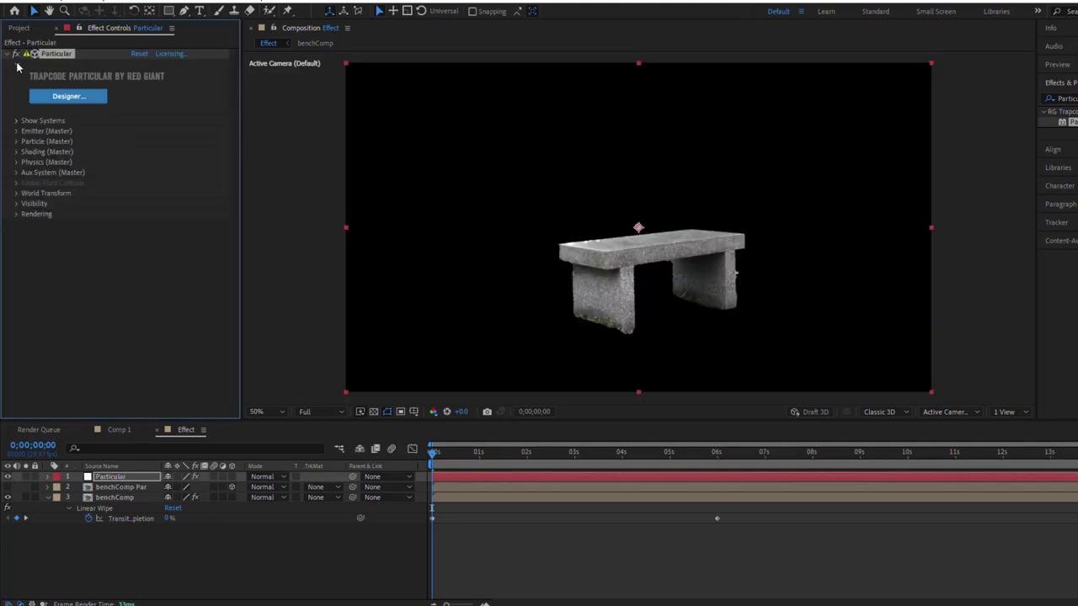
Set Particular's Emitter Type to Layer with benchComp Par as the source, then preview at 3 seconds.
{"action": "left_click", "coordinate": [16, 85]}
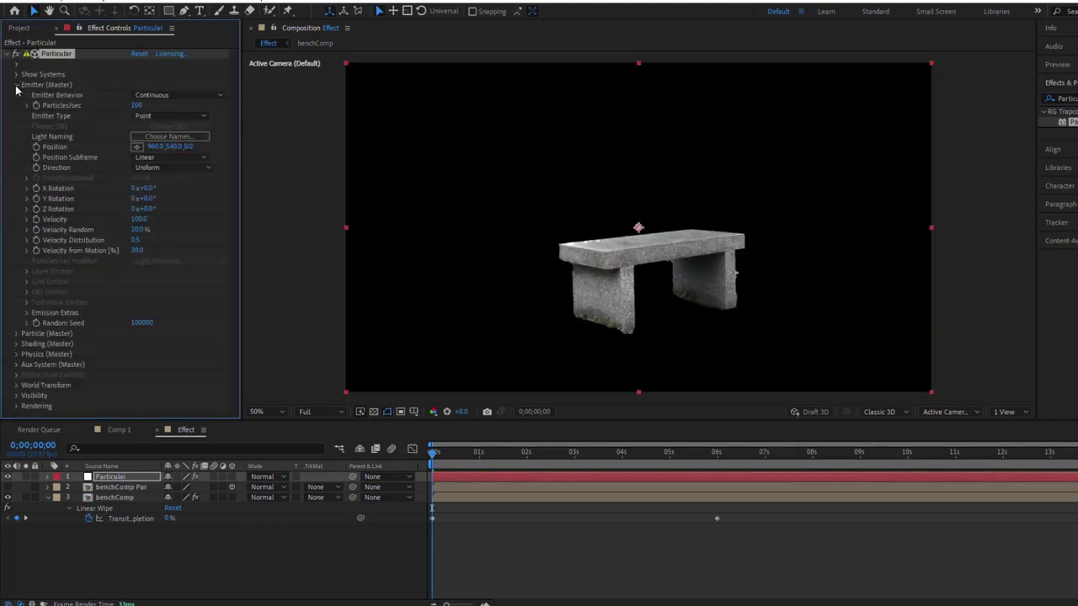
{"action": "left_click", "coordinate": [164, 117]}
{"action": "left_click", "coordinate": [166, 196]}
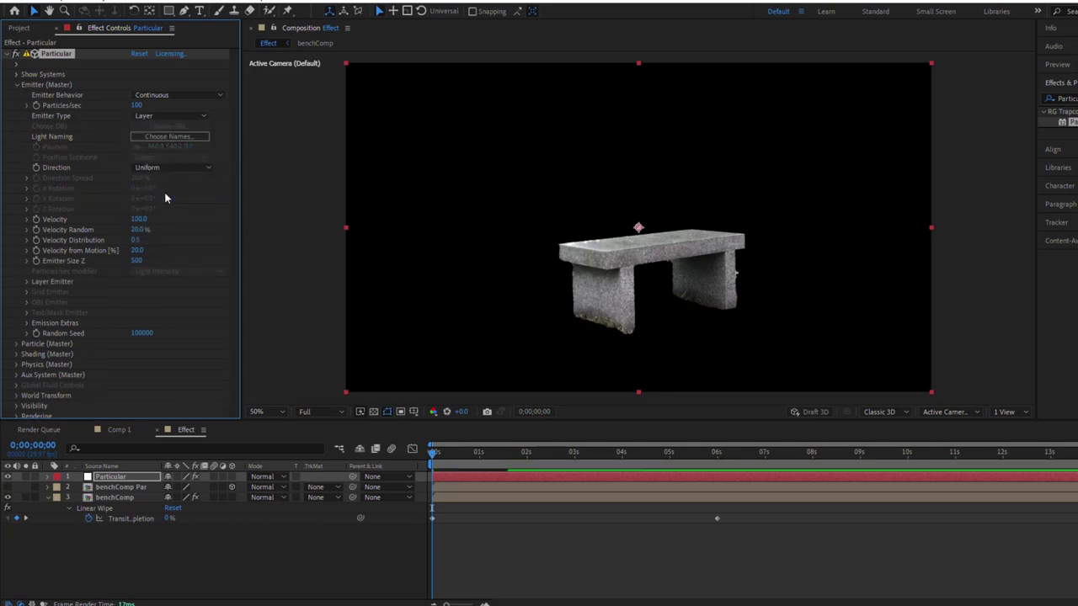
{"action": "left_click", "coordinate": [26, 282]}
{"action": "left_click", "coordinate": [145, 292]}
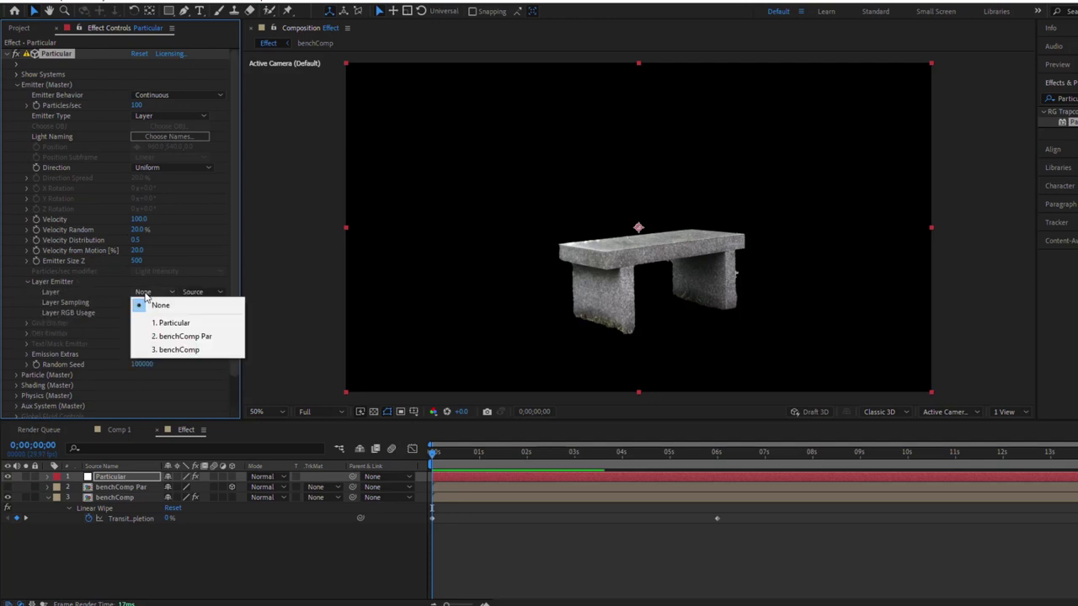
{"action": "left_click", "coordinate": [168, 336]}
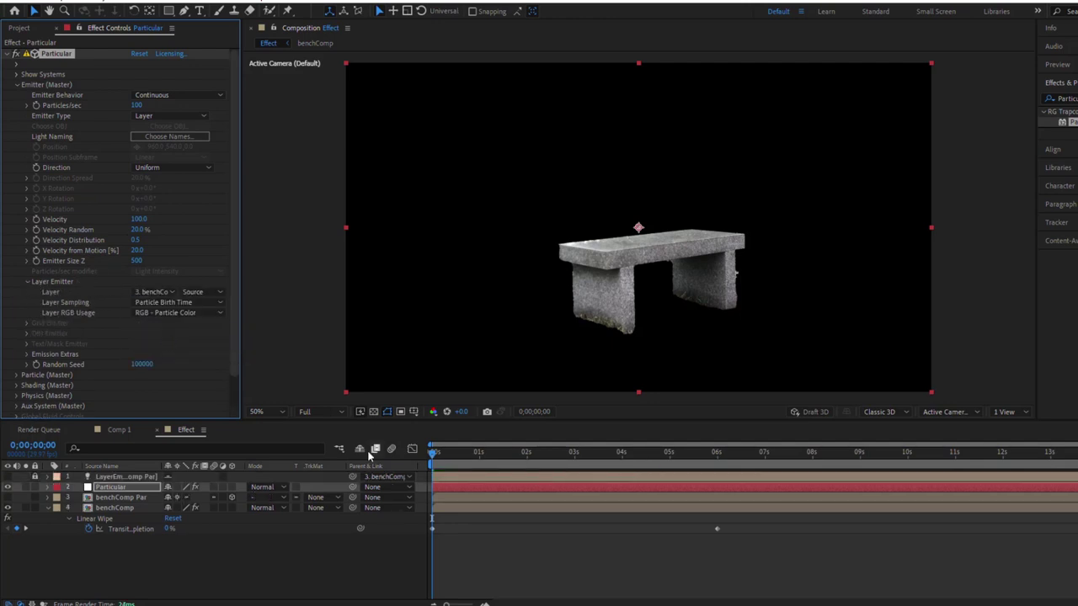
{"action": "mouse_move", "coordinate": [433, 455]}
{"action": "left_mouse_down"}
{"action": "mouse_move", "coordinate": [687, 465]}
{"action": "mouse_move", "coordinate": [595, 456]}
{"action": "left_mouse_up"}
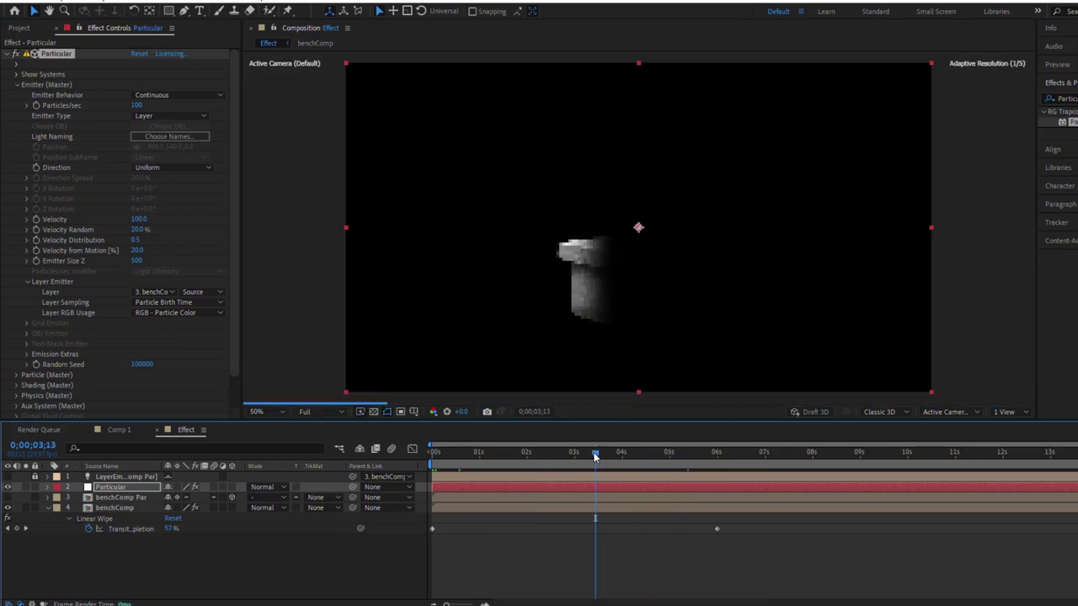
{"action": "left_click", "coordinate": [574, 452]}
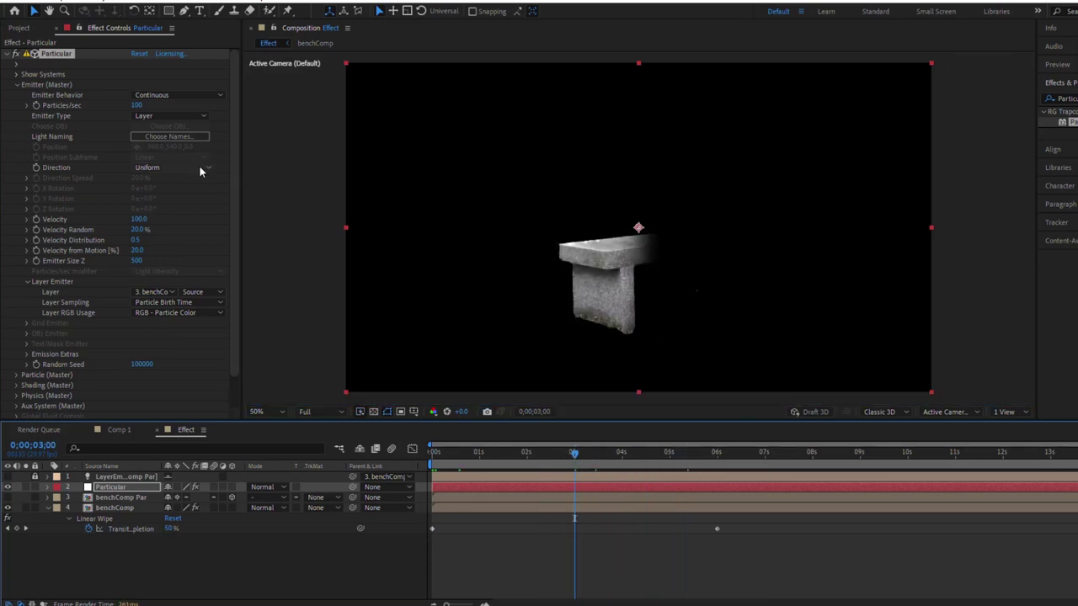
Set Particles/sec to 500000, Velocity to 30 and Emitter Size Z to 0.
{"action": "left_click", "coordinate": [137, 104]}
{"action": "type", "text": "30000"}
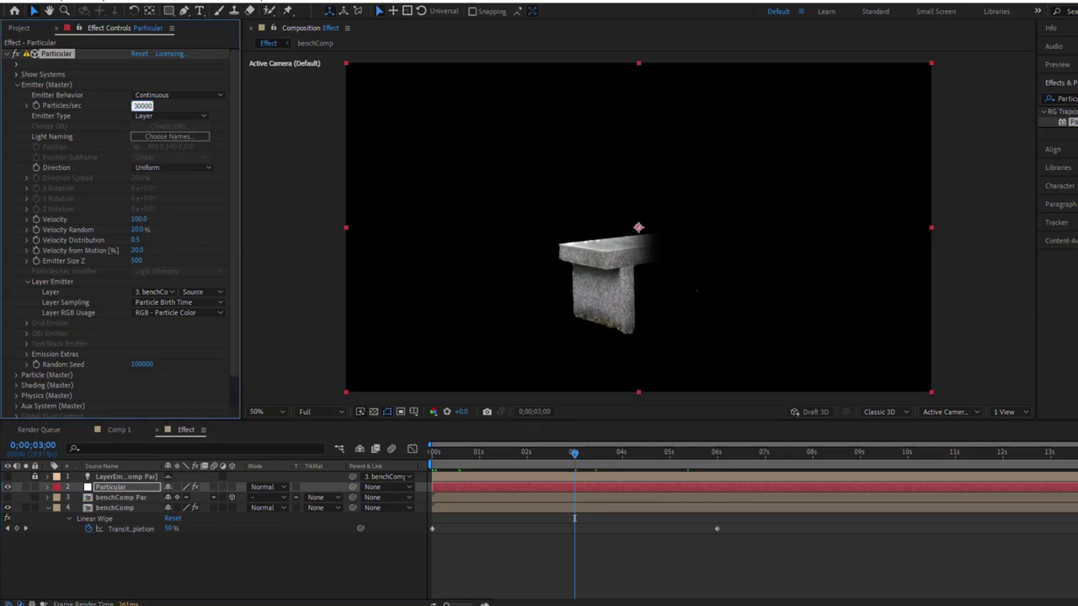
{"action": "key", "text": "Return"}
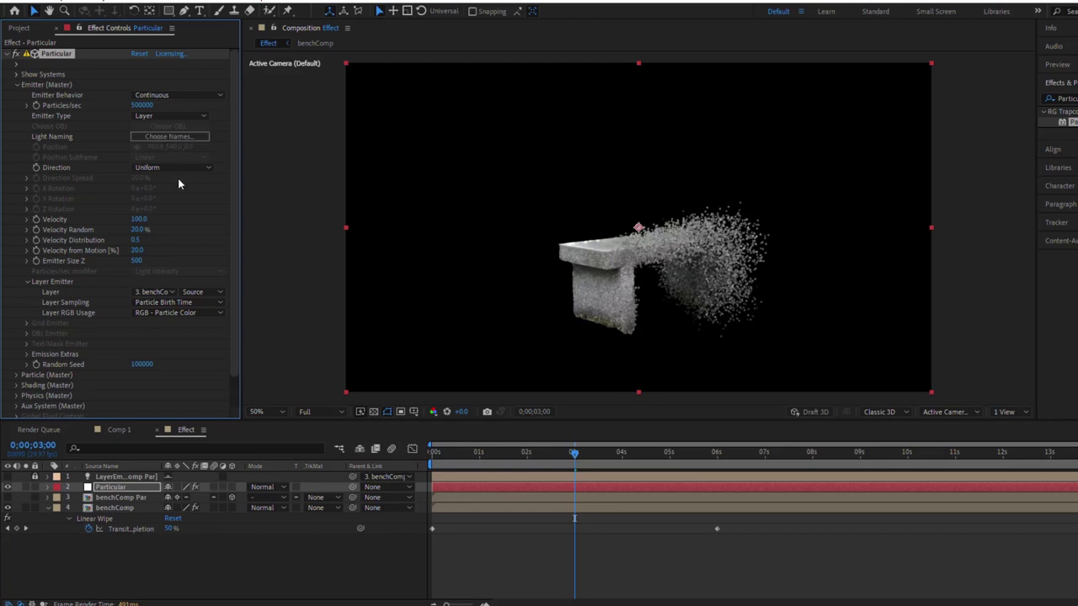
{"action": "type", "text": "30"}
{"action": "key", "text": "Return"}
{"action": "left_click", "coordinate": [137, 261]}
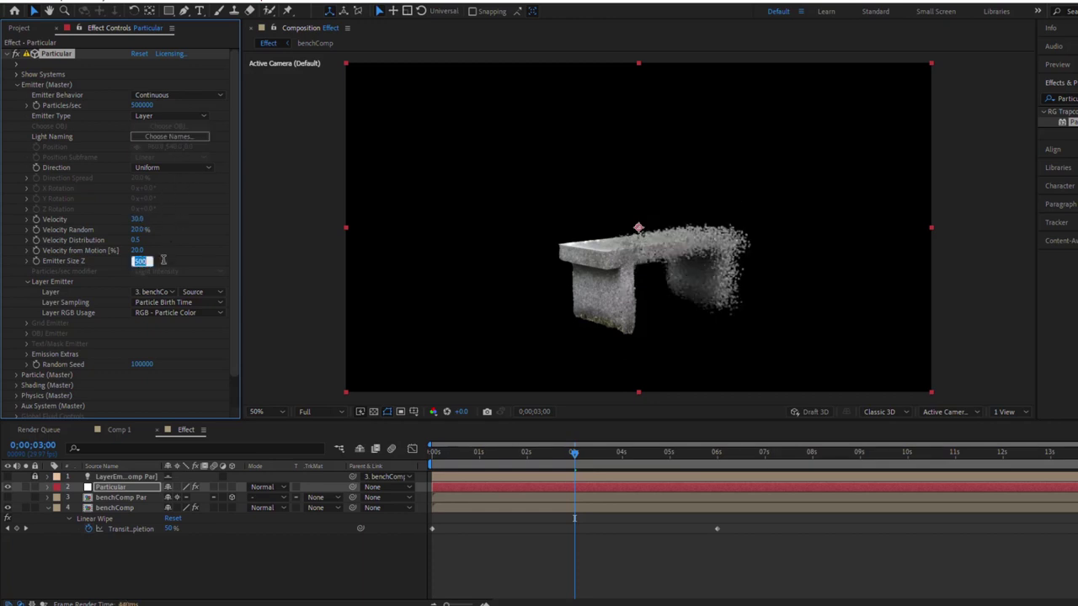
{"action": "type", "text": "0"}
{"action": "key", "text": "Return"}
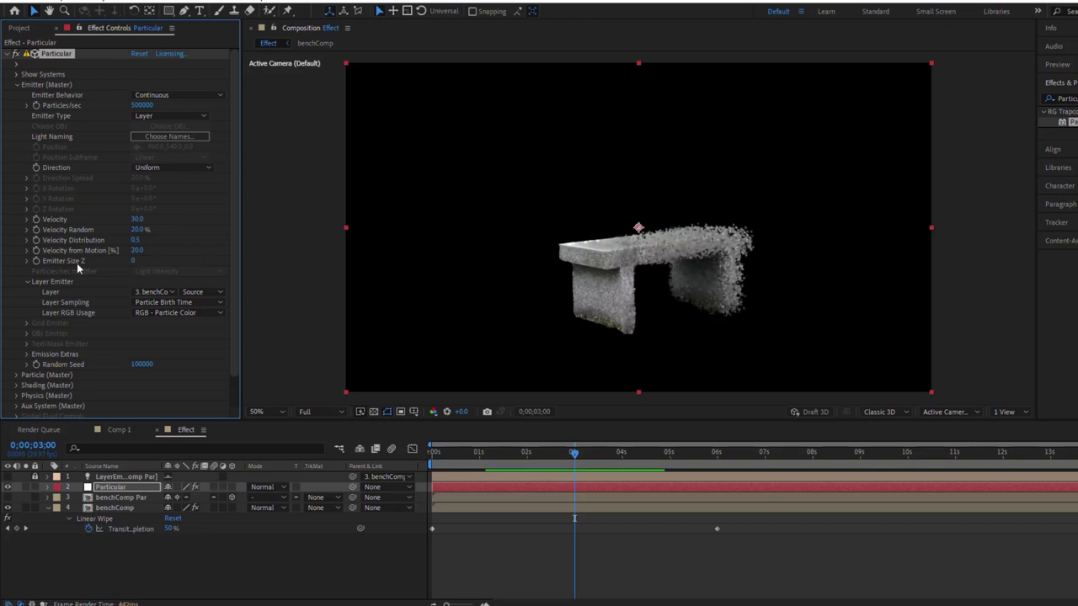
Set particle Life 0.7, Life Random 100%, Particle Type Cloudlet with Feather 0.
{"action": "scroll", "coordinate": [81, 268], "scroll_direction": "down", "scroll_amount": 1}
{"action": "left_click", "coordinate": [16, 340]}
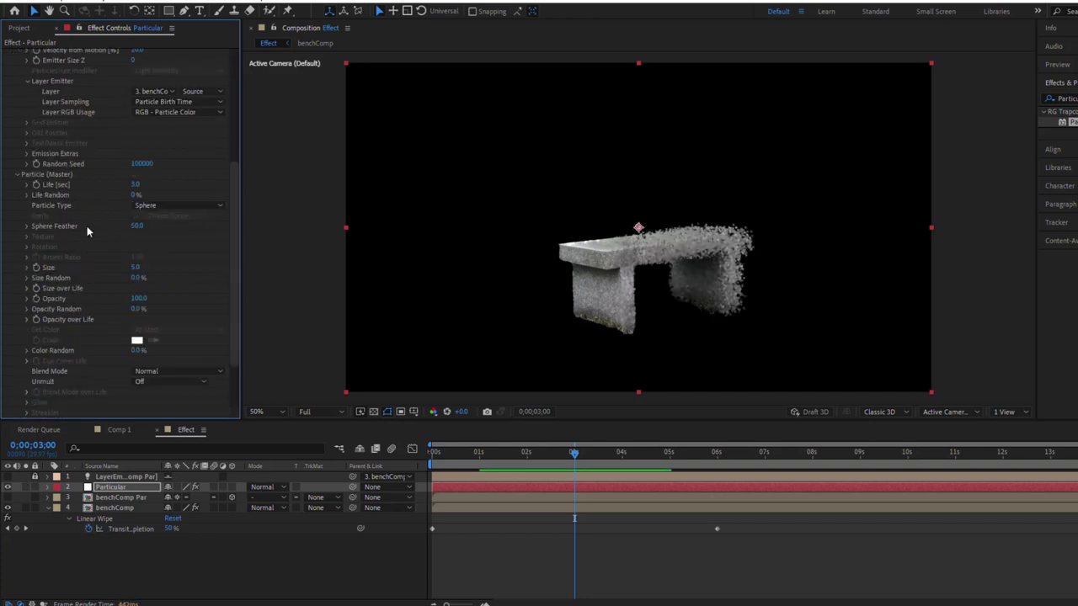
{"action": "scroll", "coordinate": [87, 225], "scroll_direction": "down", "scroll_amount": 6}
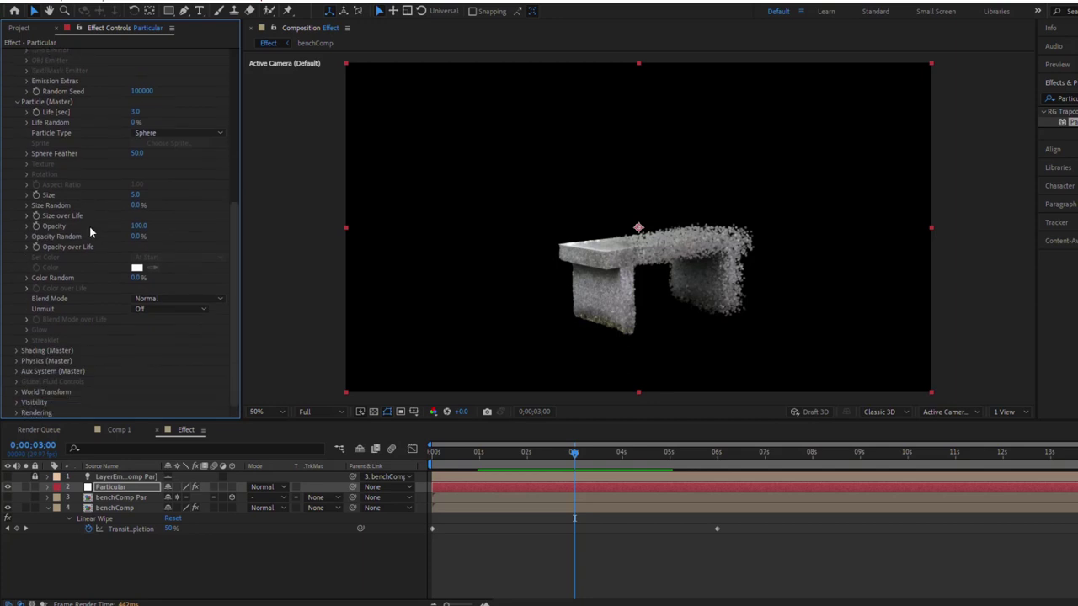
{"action": "left_click", "coordinate": [135, 111]}
{"action": "type", "text": "0.7"}
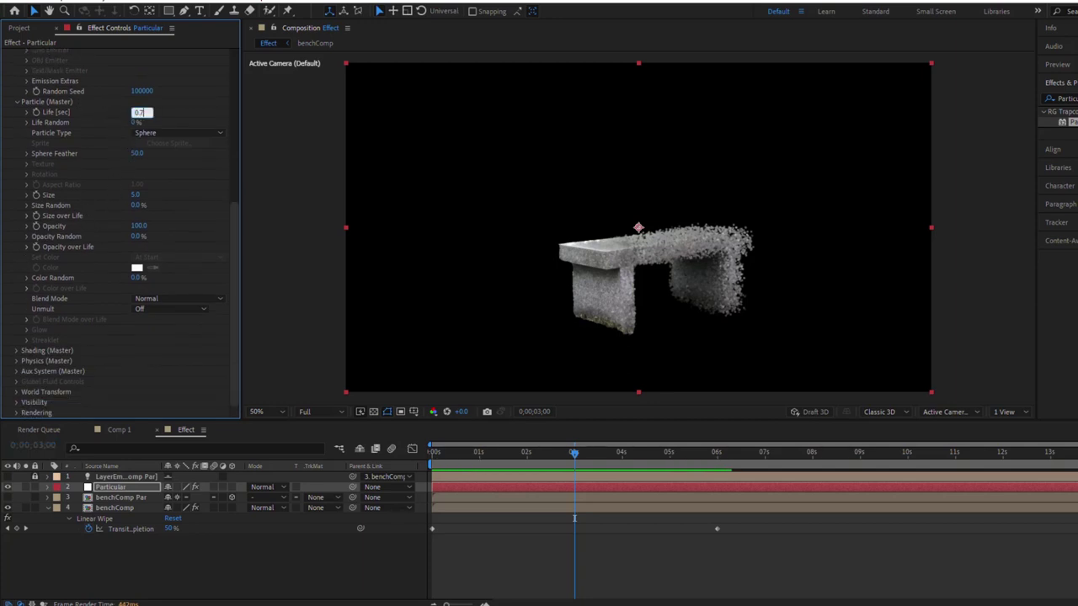
{"action": "key", "text": "Return"}
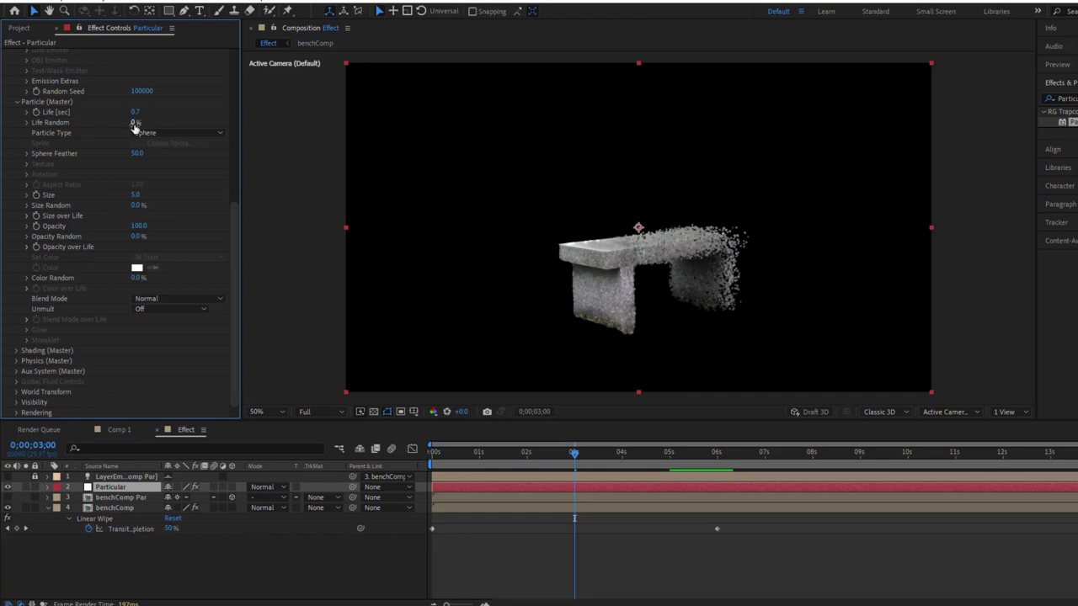
{"action": "left_click_drag", "start_coordinate": [135, 124], "coordinate": [168, 124]}
{"action": "left_click", "coordinate": [166, 131]}
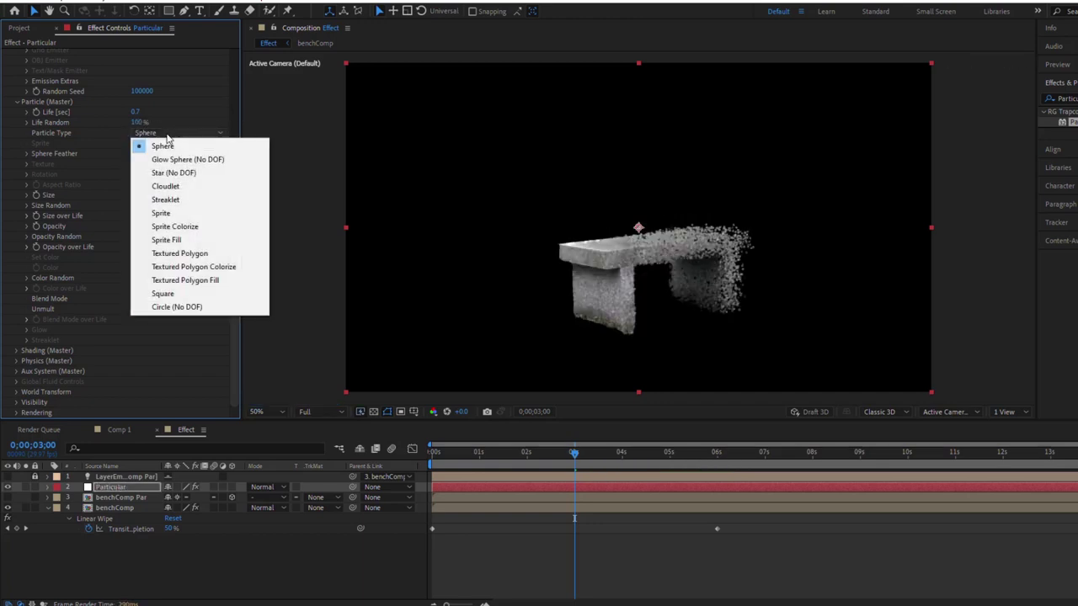
{"action": "left_click", "coordinate": [154, 189]}
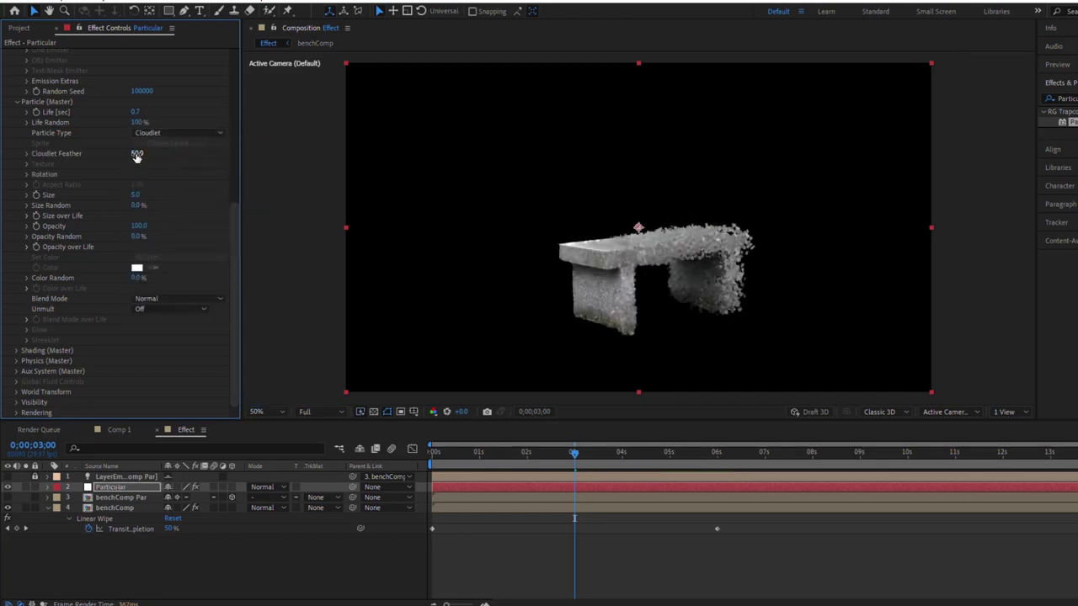
{"action": "left_click", "coordinate": [137, 154]}
{"action": "type", "text": "0"}
Set particle Size 4, Size Random 100%, and a ramp-down Size over Life preset.
{"action": "left_click", "coordinate": [136, 194]}
{"action": "type", "text": "6"}
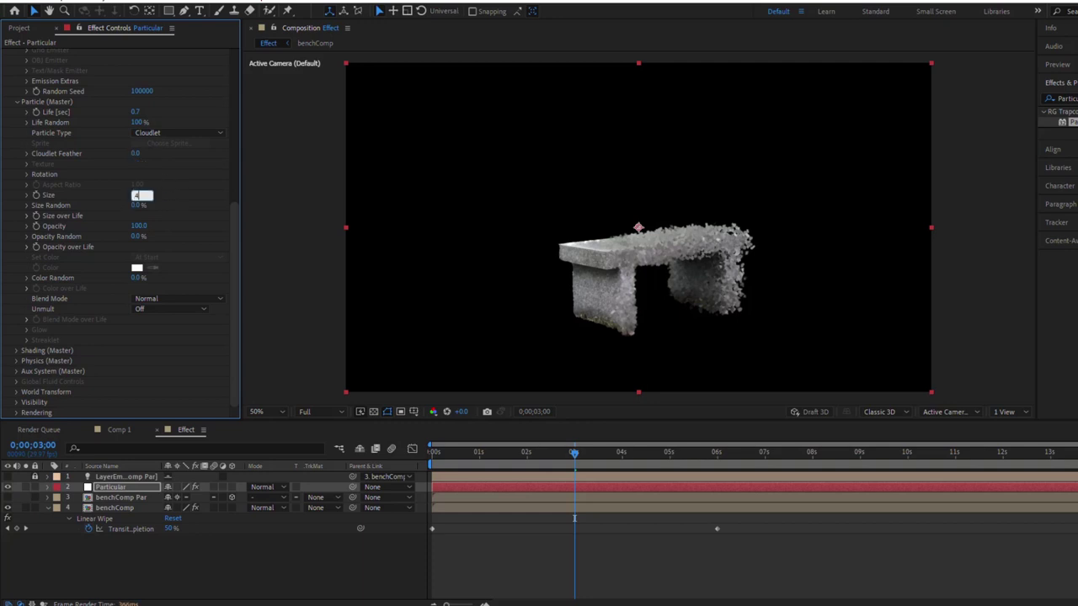
{"action": "key", "text": "Return"}
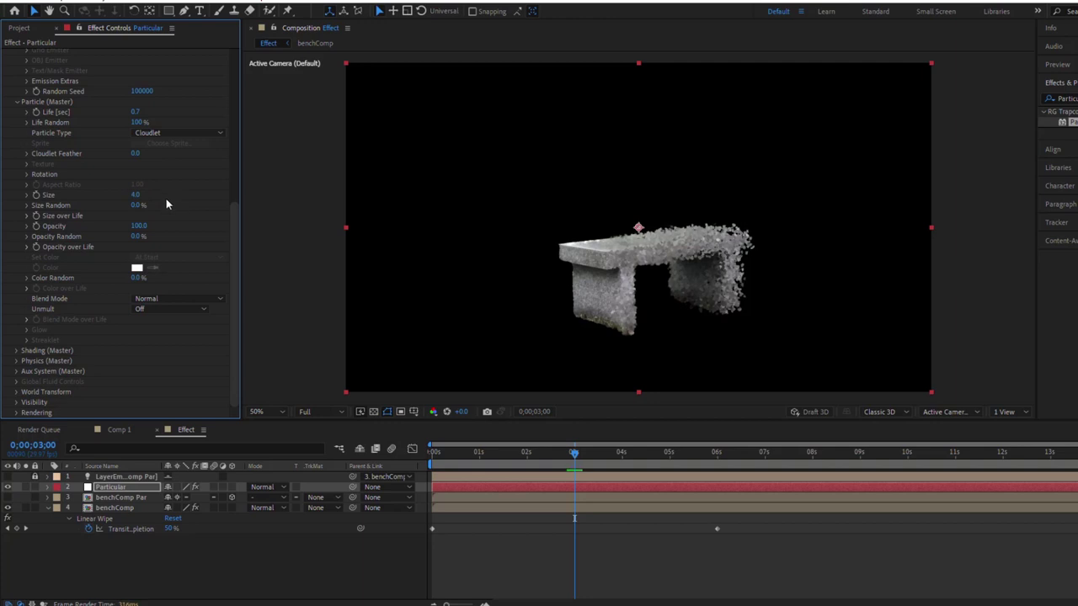
{"action": "left_click", "coordinate": [137, 204]}
{"action": "type", "text": "100"}
{"action": "key", "text": "Return"}
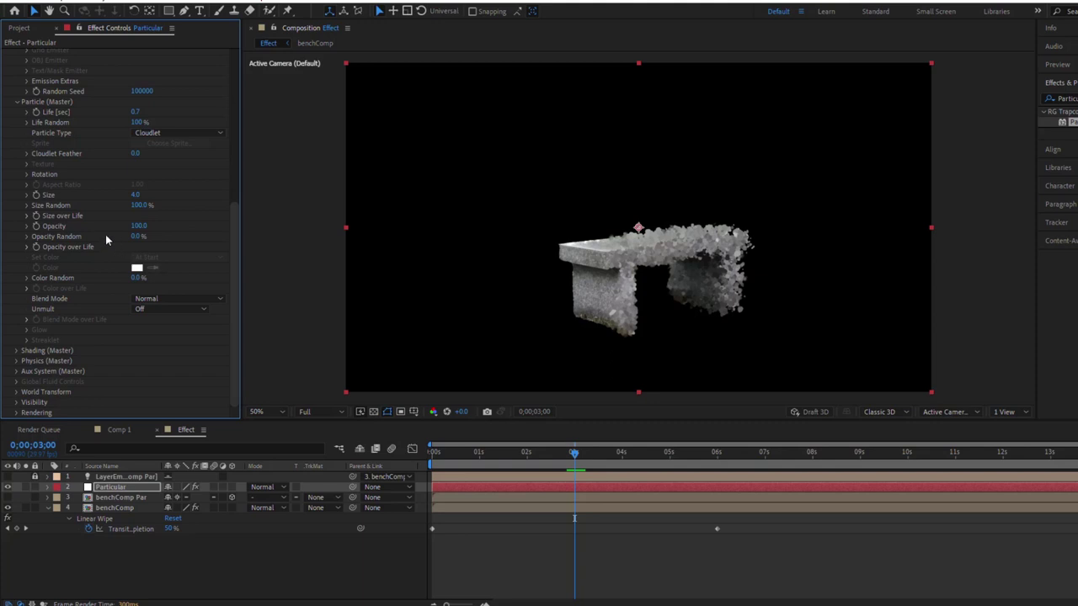
{"action": "left_click", "coordinate": [27, 217]}
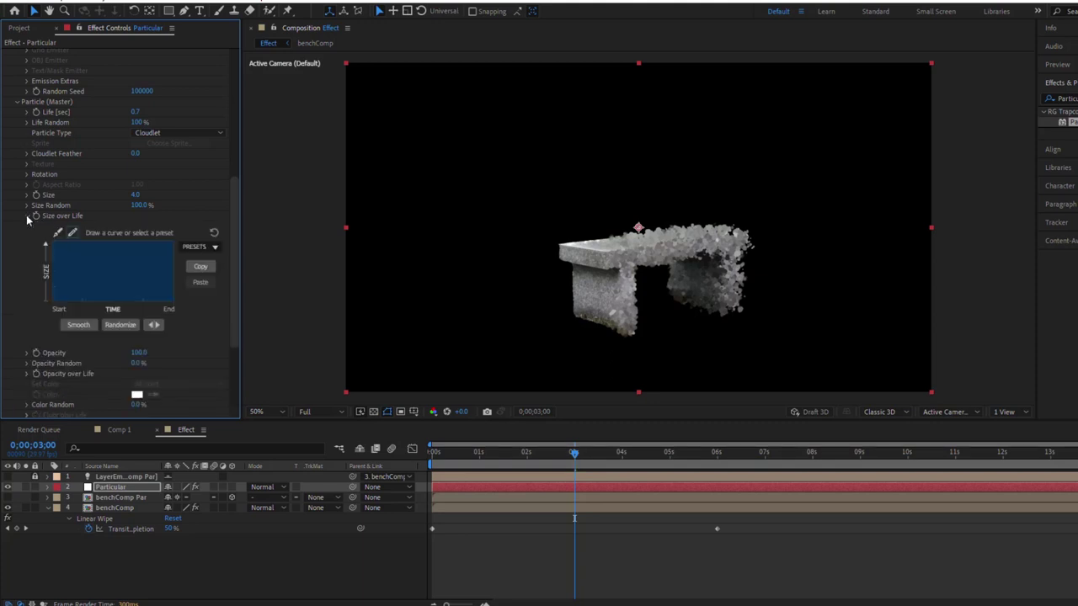
{"action": "left_click", "coordinate": [190, 247]}
{"action": "left_click", "coordinate": [198, 274]}
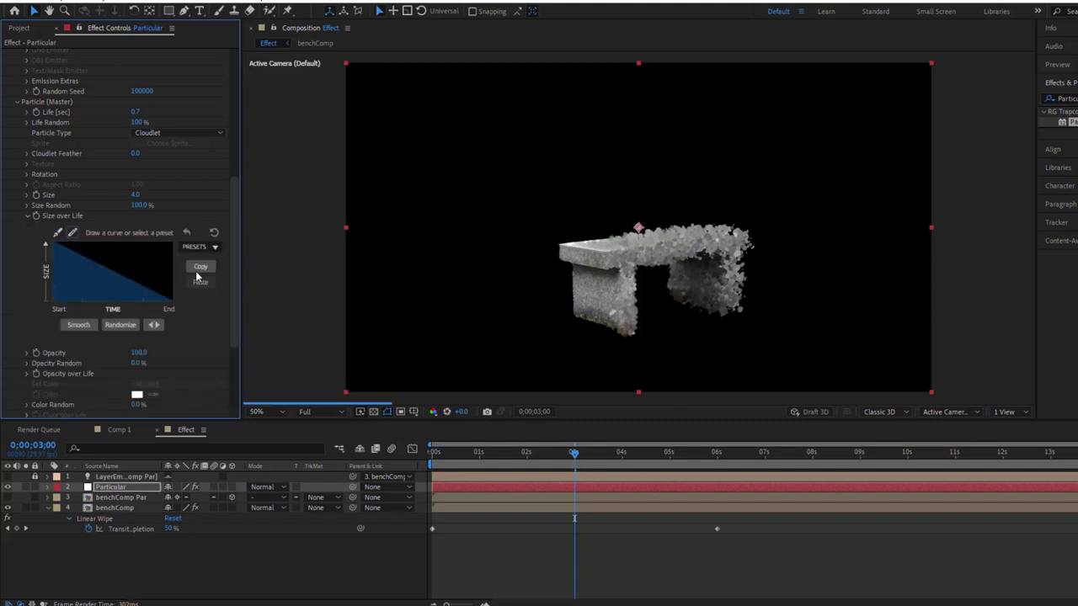
{"action": "scroll", "coordinate": [188, 278], "scroll_direction": "down", "scroll_amount": 3}
Turn Shadowlet for Main on in Particular's shading settings.
{"action": "scroll", "coordinate": [188, 278], "scroll_direction": "down", "scroll_amount": 2}
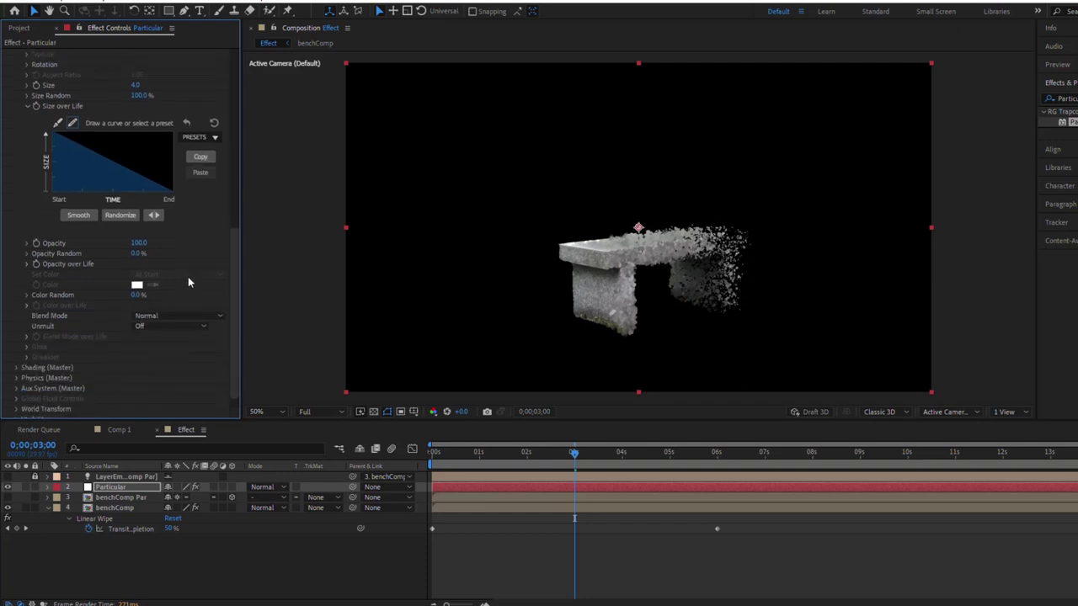
{"action": "left_click", "coordinate": [16, 350]}
{"action": "scroll", "coordinate": [34, 337], "scroll_direction": "down", "scroll_amount": 2}
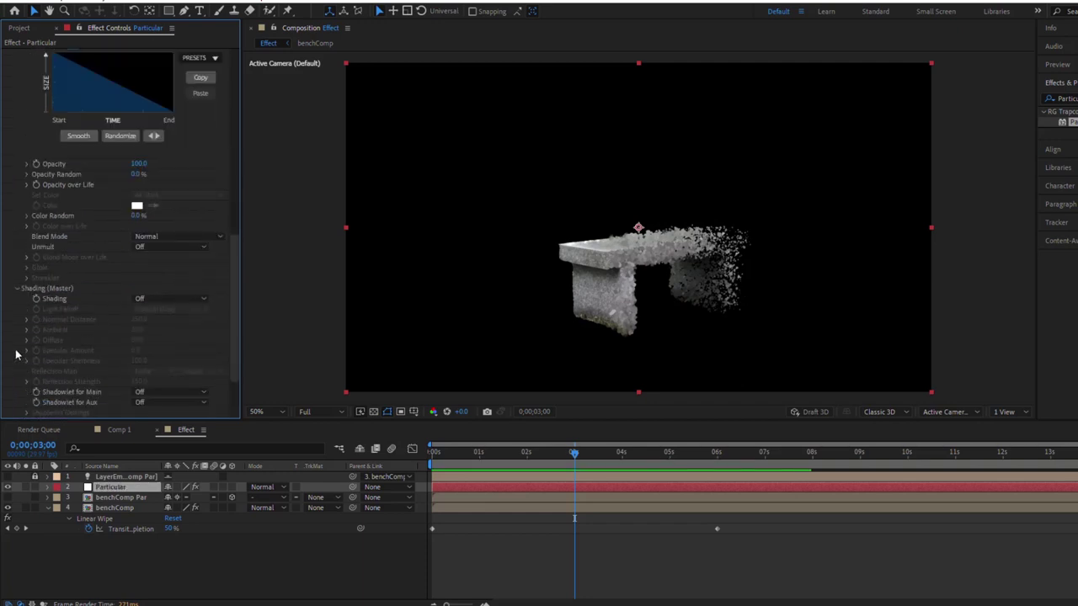
{"action": "scroll", "coordinate": [75, 263], "scroll_direction": "down", "scroll_amount": 2}
{"action": "left_click", "coordinate": [139, 340]}
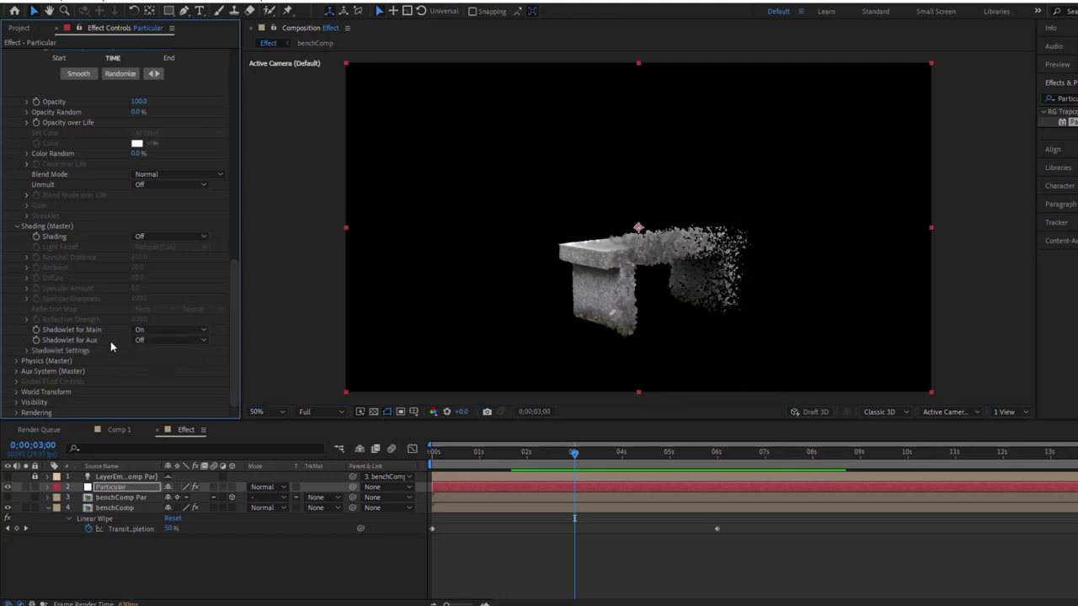
Set the Air turbulence Affect Position to 150 and Fade-in Time to 0.3.
{"action": "left_click", "coordinate": [16, 360]}
{"action": "scroll", "coordinate": [84, 316], "scroll_direction": "down", "scroll_amount": 2}
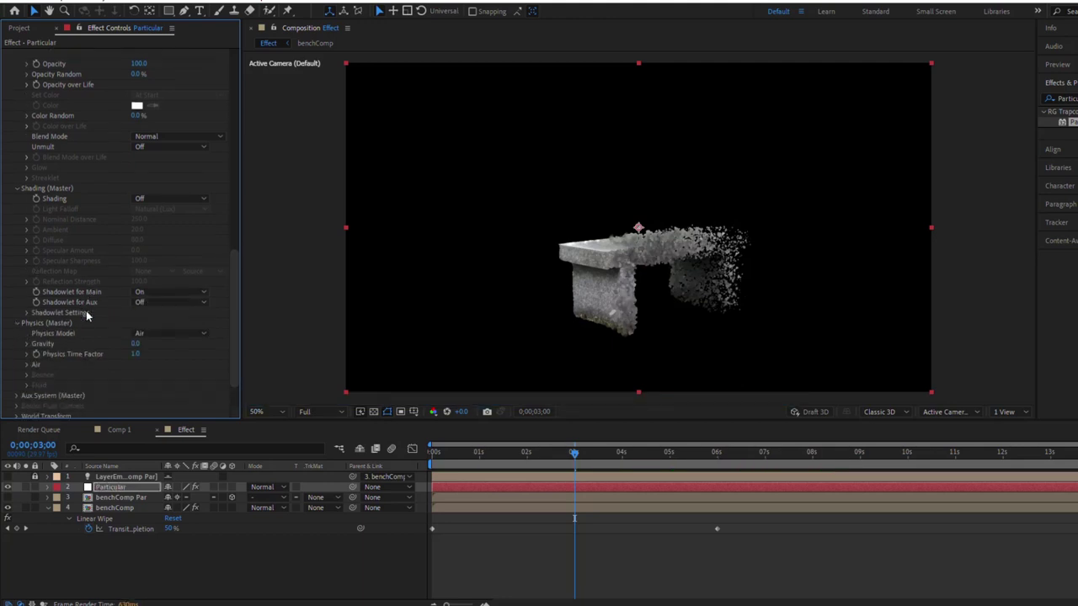
{"action": "left_click", "coordinate": [27, 340]}
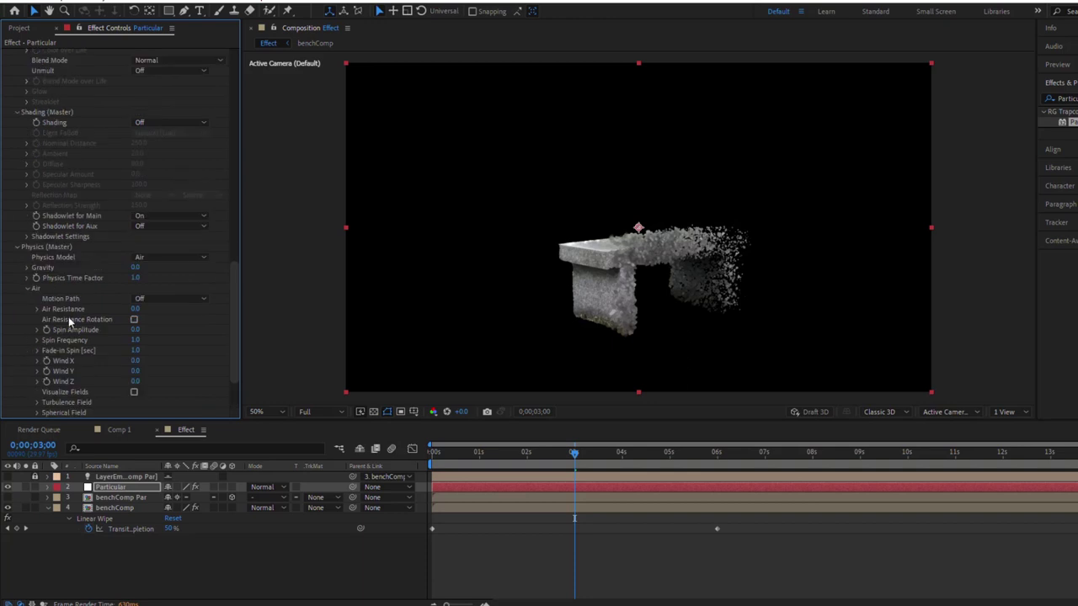
{"action": "scroll", "coordinate": [84, 311], "scroll_direction": "down", "scroll_amount": 4}
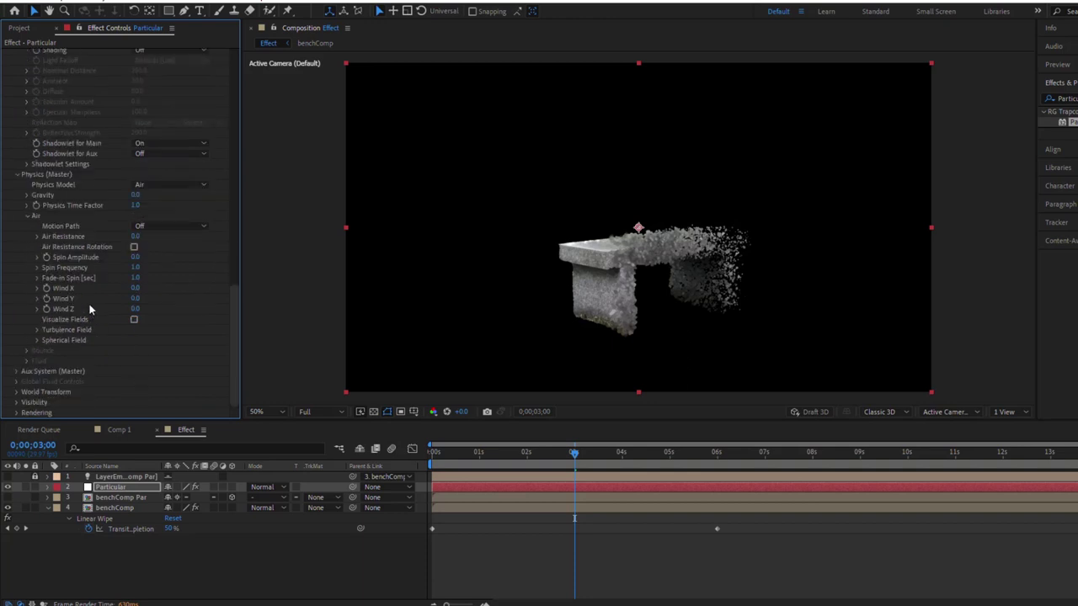
{"action": "left_click", "coordinate": [38, 329]}
{"action": "scroll", "coordinate": [76, 295], "scroll_direction": "down", "scroll_amount": 2}
{"action": "scroll", "coordinate": [76, 291], "scroll_direction": "down", "scroll_amount": 2}
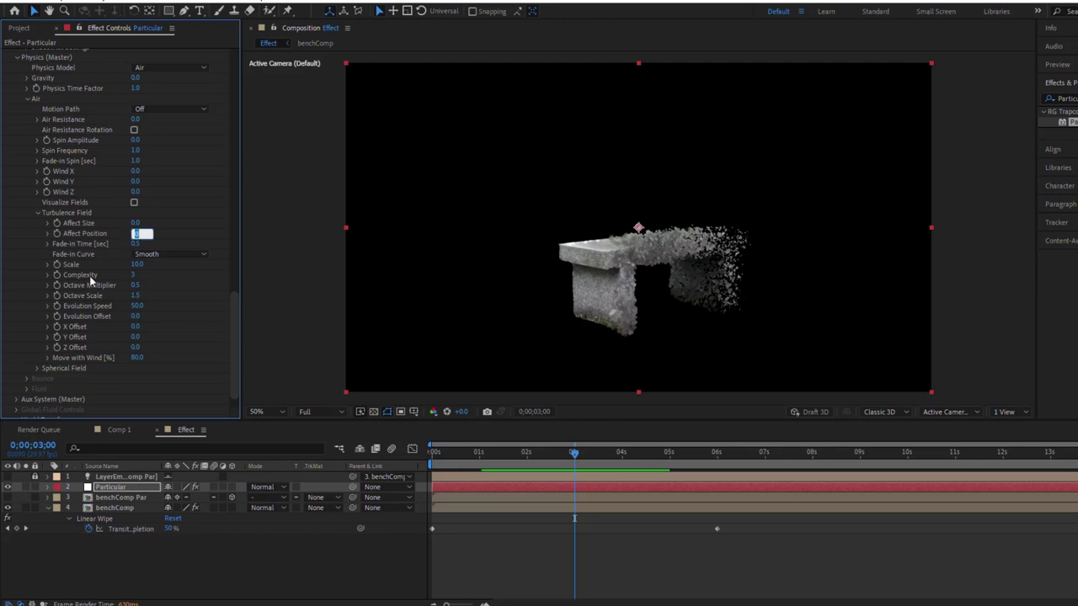
{"action": "type", "text": "150"}
{"action": "key", "text": "Return"}
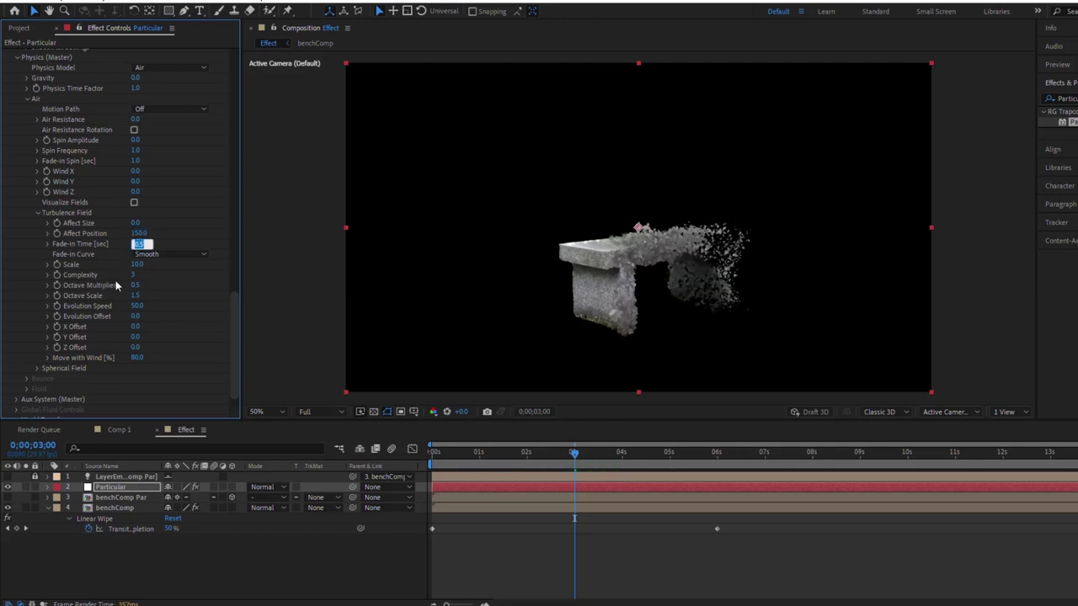
{"action": "type", "text": "0.3"}
{"action": "key", "text": "Return"}
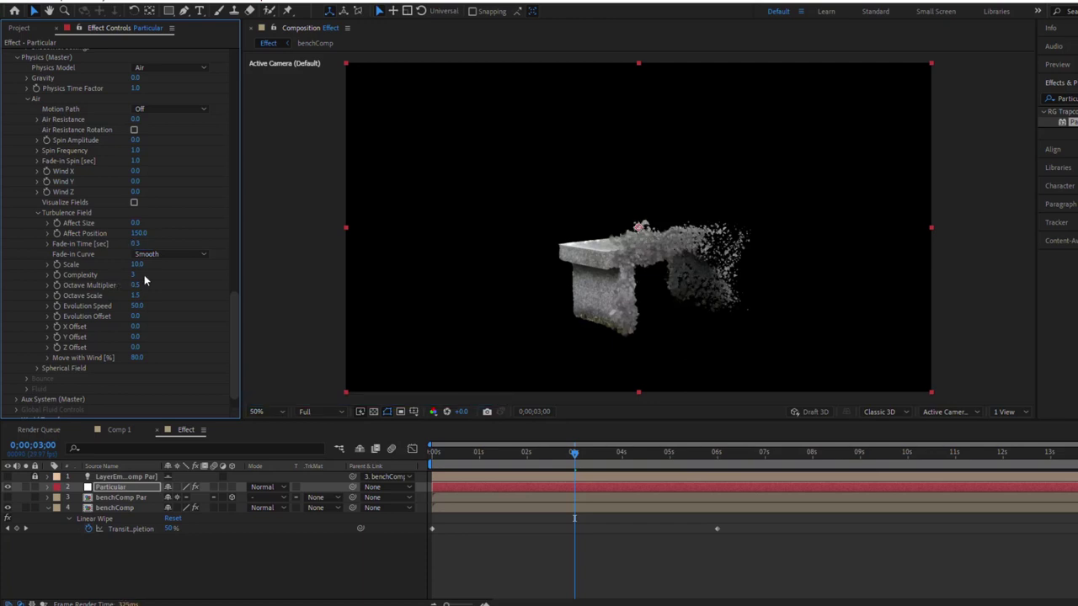
Set turbulence Complexity to 1 and Wind X and Y to -100.
{"action": "left_click", "coordinate": [134, 276]}
{"action": "type", "text": "-100"}
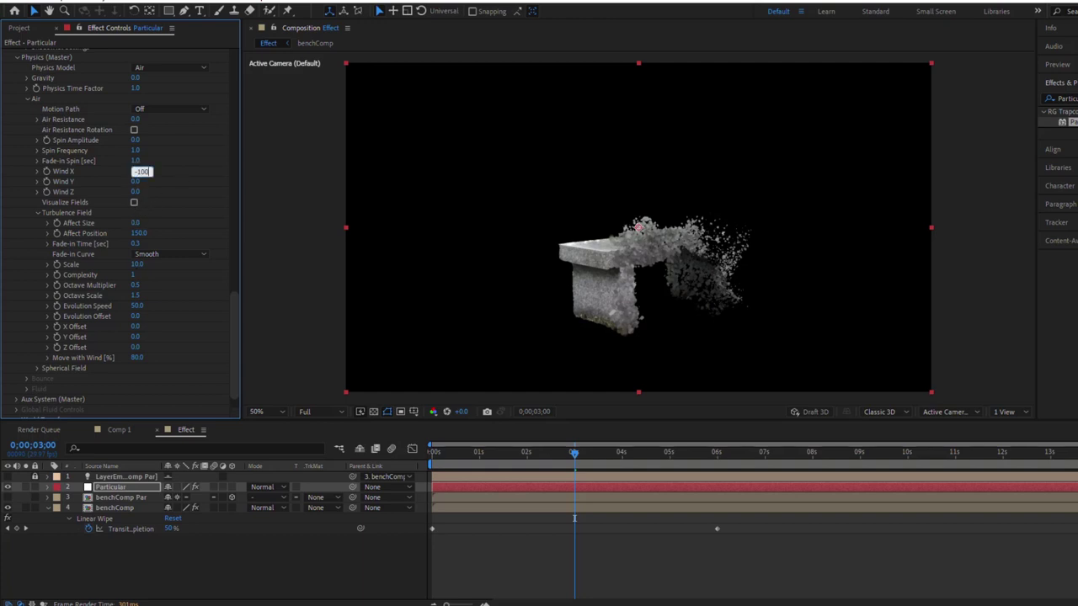
{"action": "key", "text": "Return"}
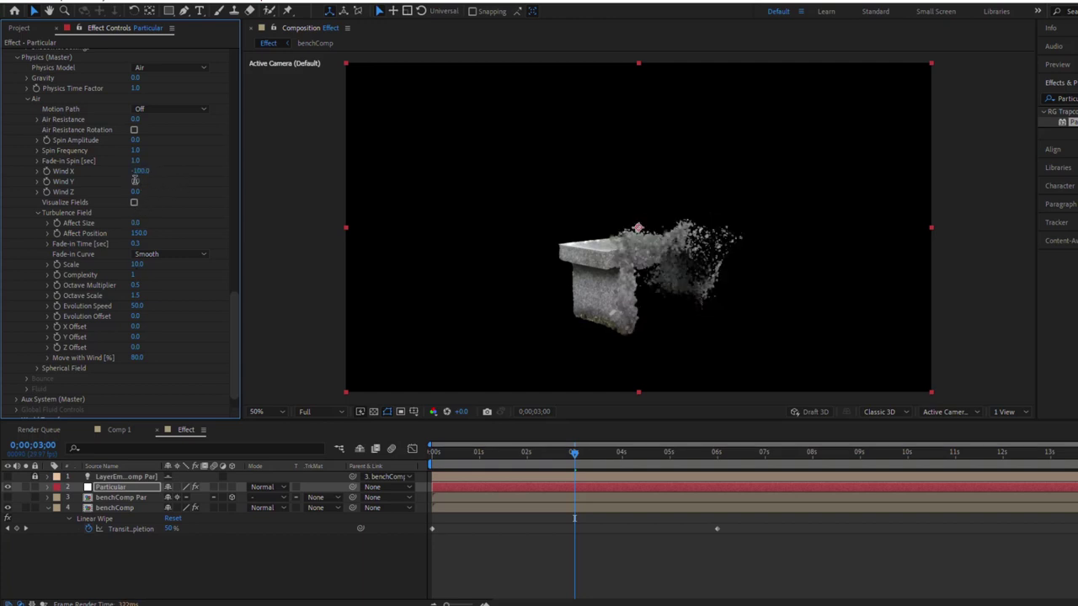
{"action": "type", "text": "-100"}
{"action": "key", "text": "Return"}
{"action": "scroll", "coordinate": [110, 296], "scroll_direction": "down", "scroll_amount": 2}
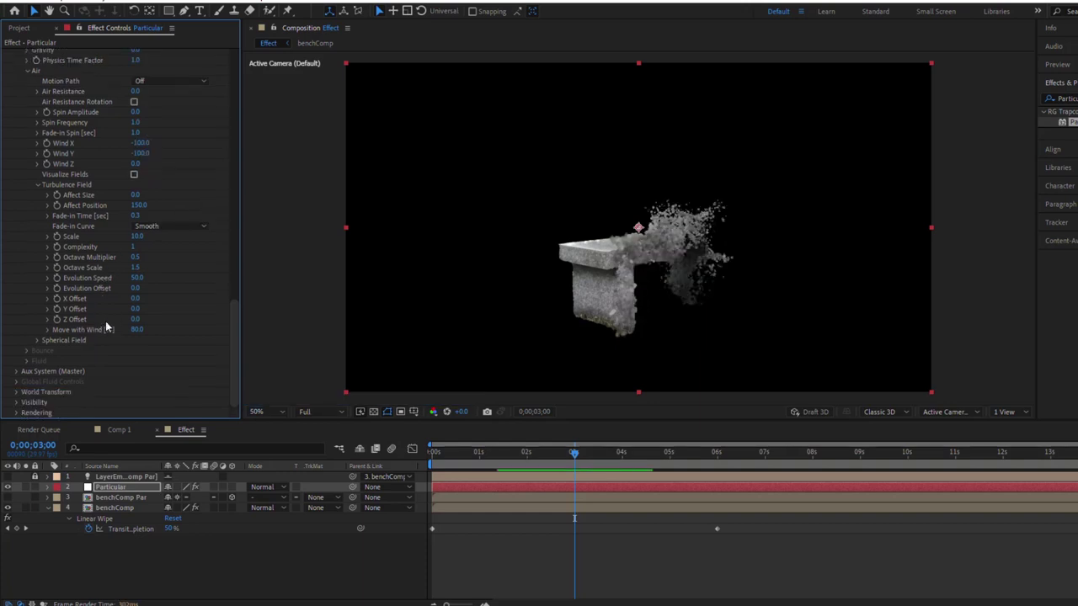
Apply Sharpen to the Particular layer with Amount 200.
{"action": "double_click", "coordinate": [1017, 99]}
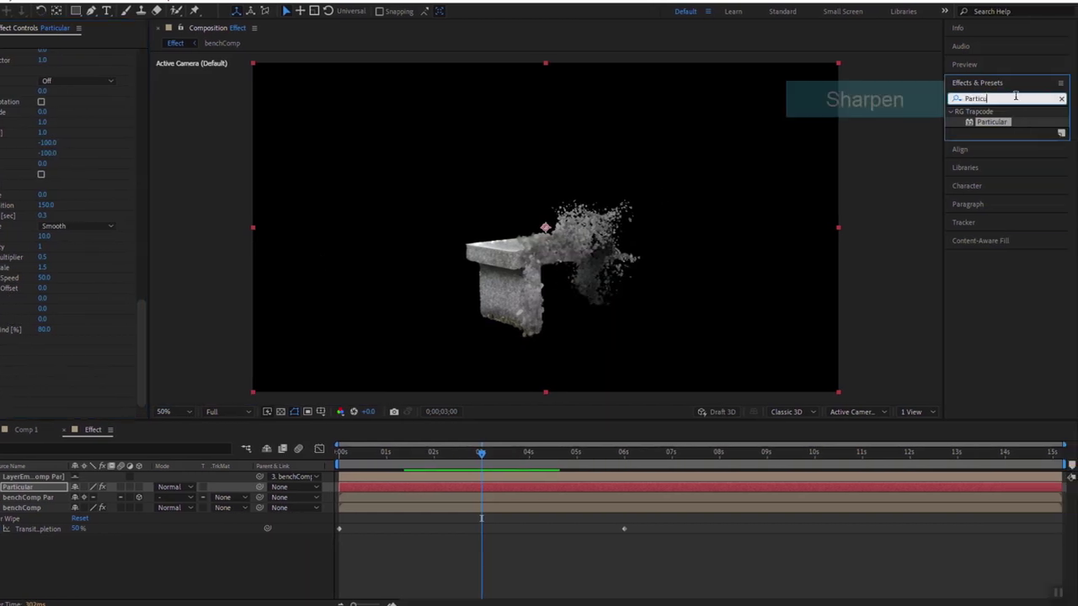
{"action": "type", "text": "Sharp"}
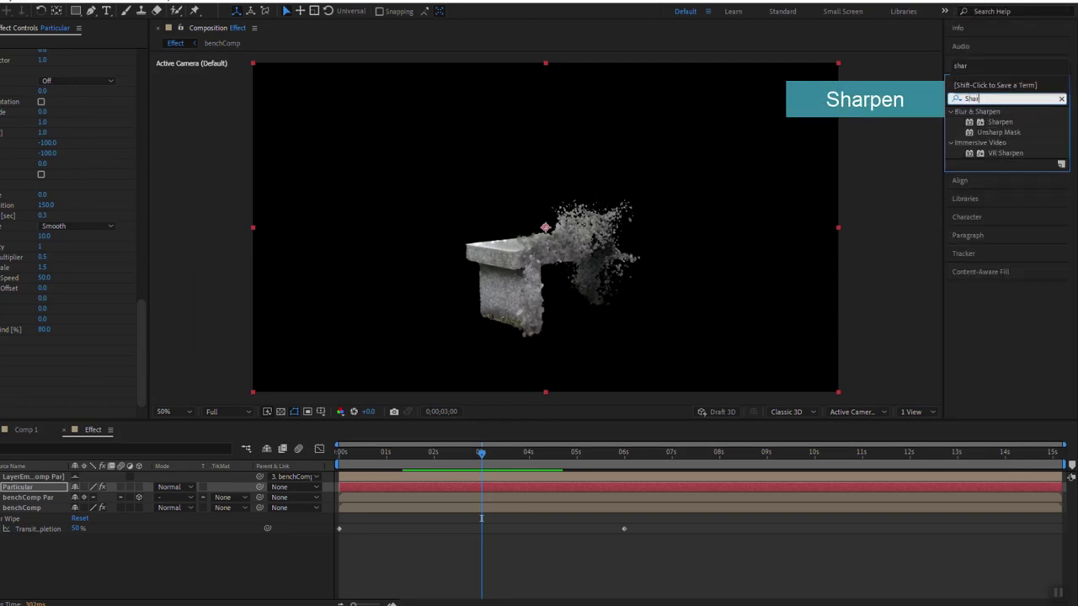
{"action": "double_click", "coordinate": [1002, 122]}
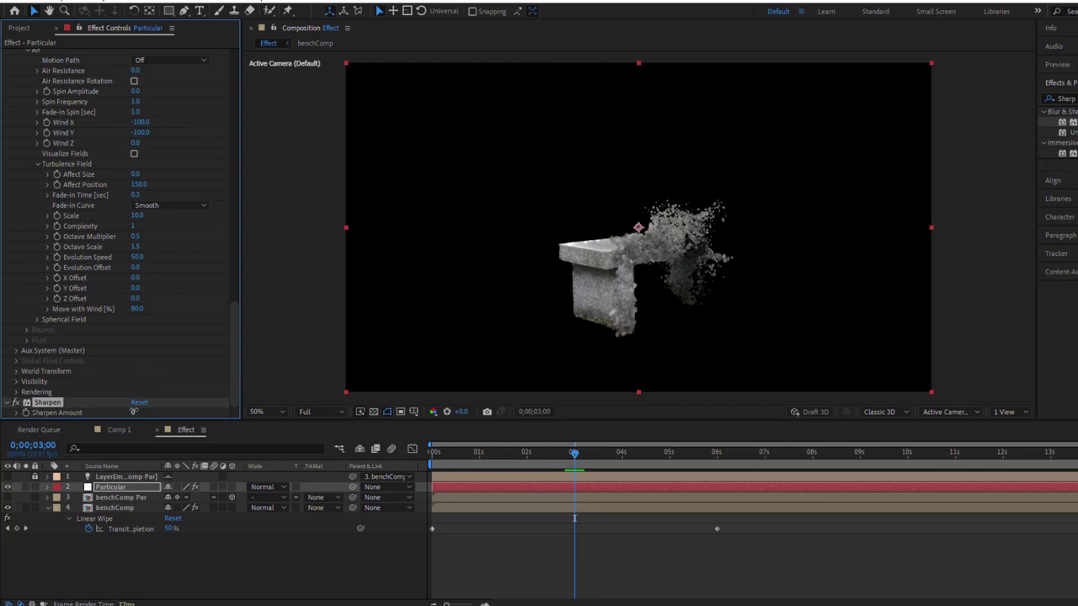
{"action": "type", "text": "200"}
{"action": "key", "text": "Return"}
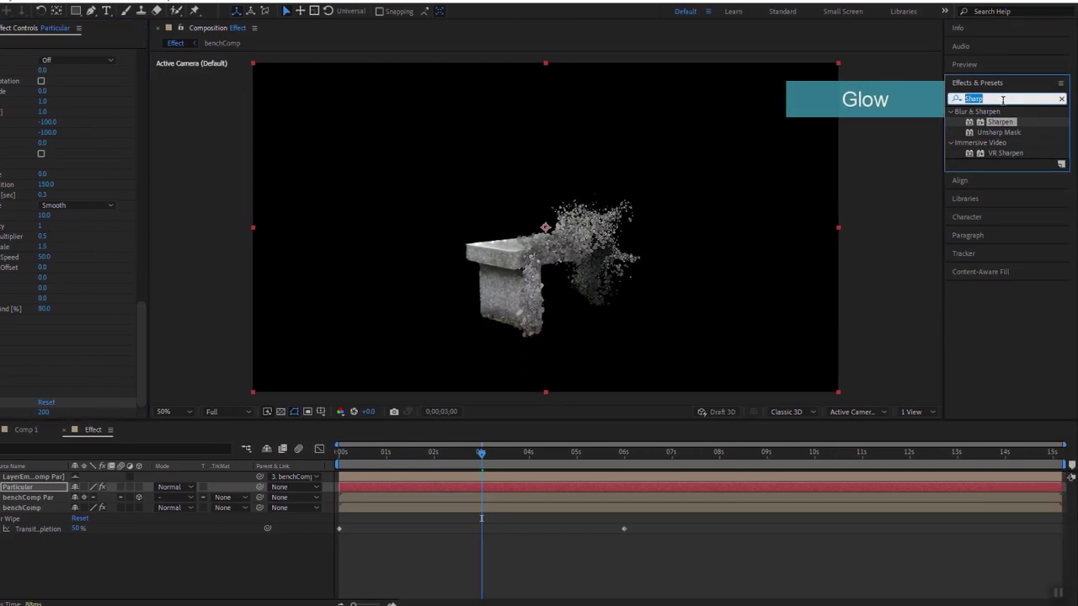
Apply a default Glow effect to the Particular layer.
{"action": "left_click", "coordinate": [1002, 100]}
{"action": "type", "text": "Glow"}
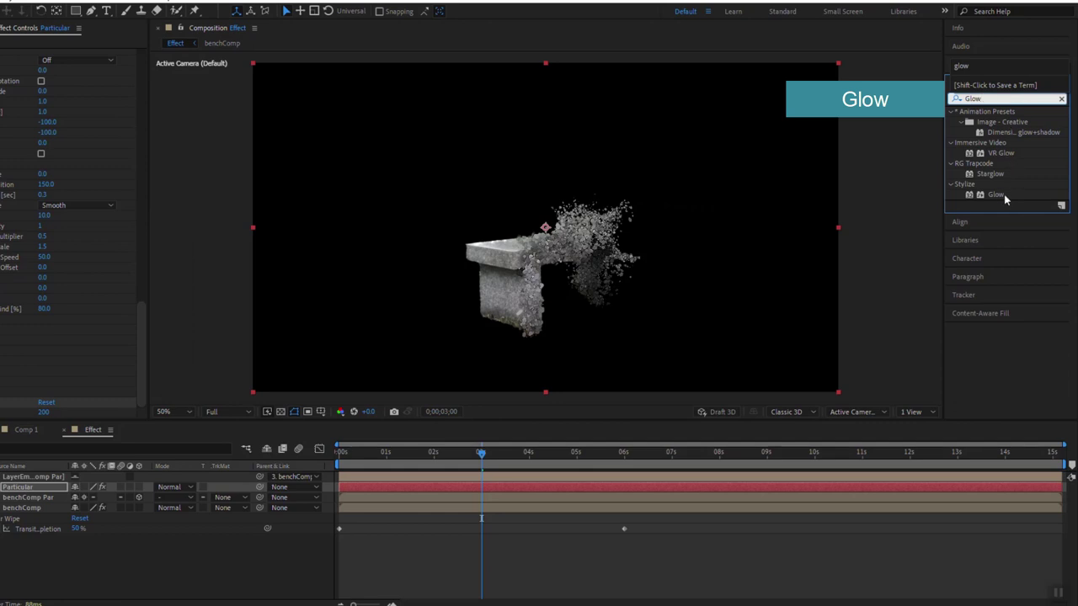
{"action": "double_click", "coordinate": [1005, 199]}
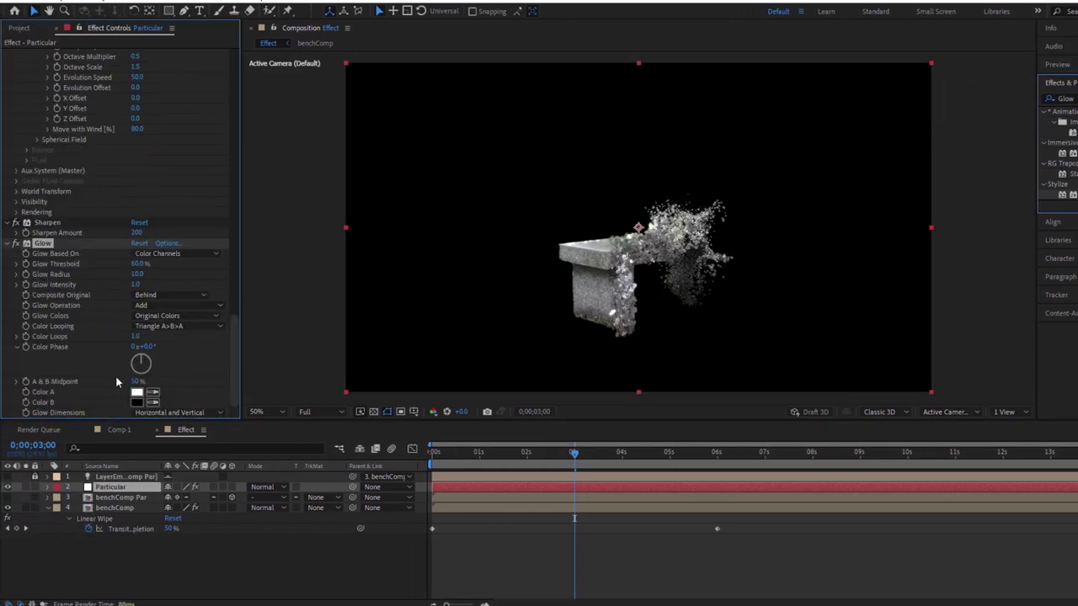
{"action": "key", "text": "Return"}
Preview the bench dissolving from the start of the animation.
{"action": "left_click_drag", "start_coordinate": [573, 462], "coordinate": [421, 481]}
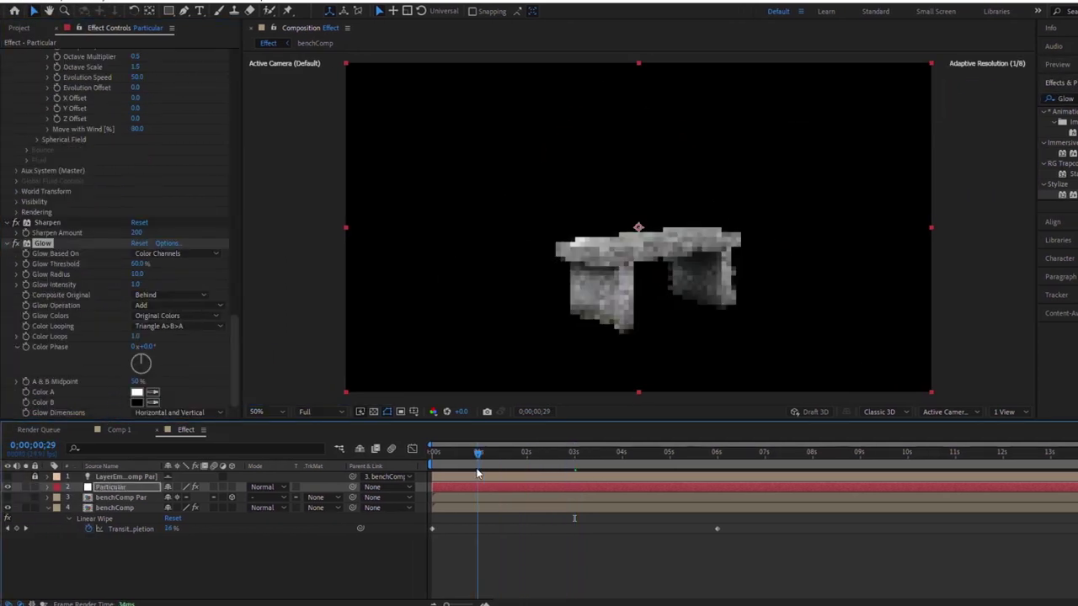
{"action": "key", "text": "space"}
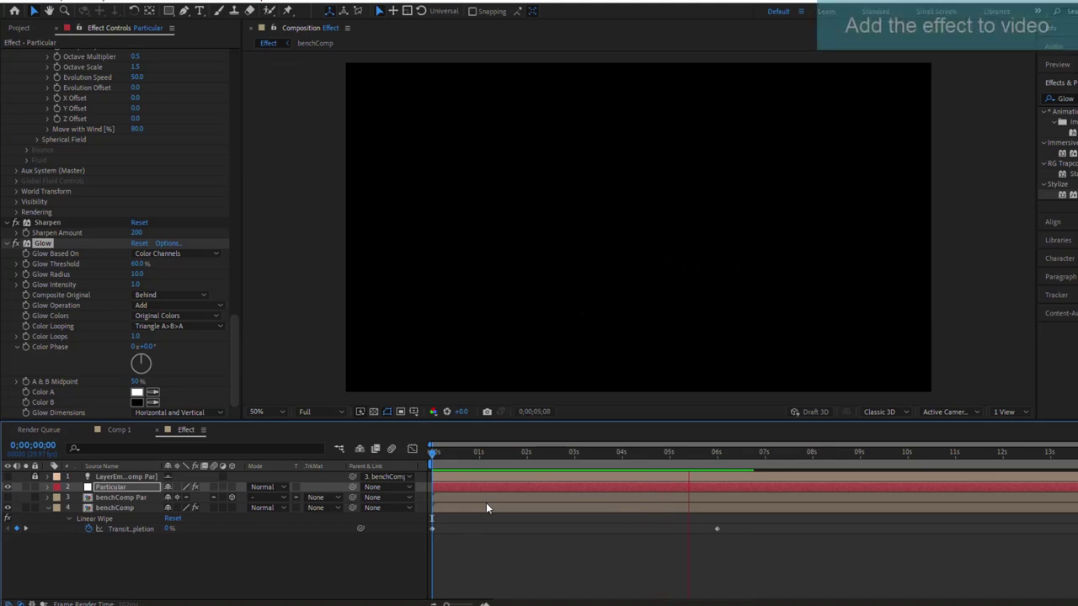
{"action": "key", "text": "space"}
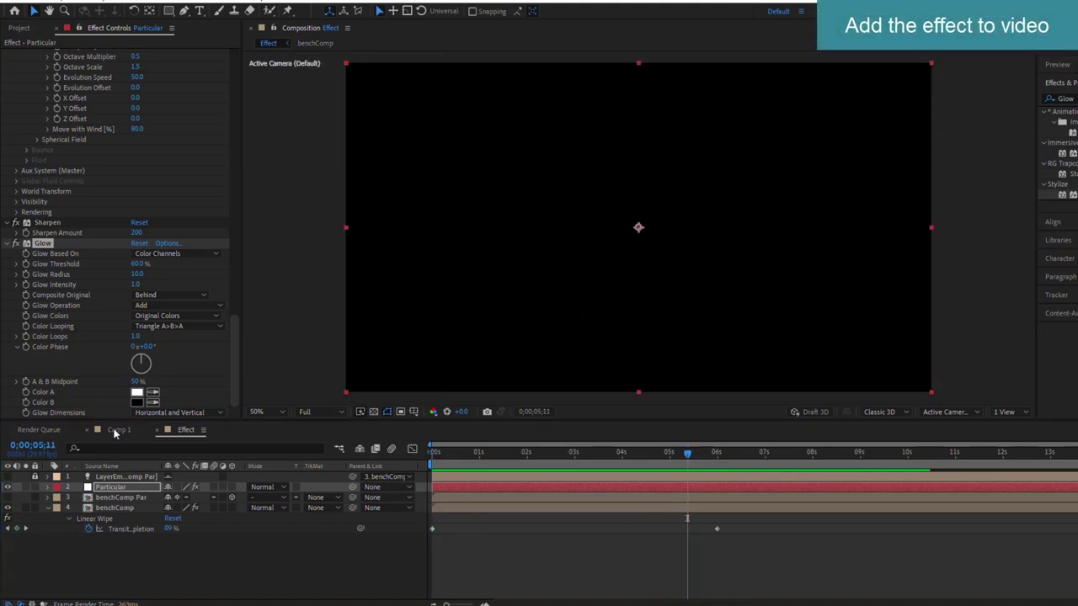
In Comp 1, add the Effect composition from the Project panel as a new top layer.
{"action": "left_click", "coordinate": [118, 430]}
{"action": "left_click", "coordinate": [21, 30]}
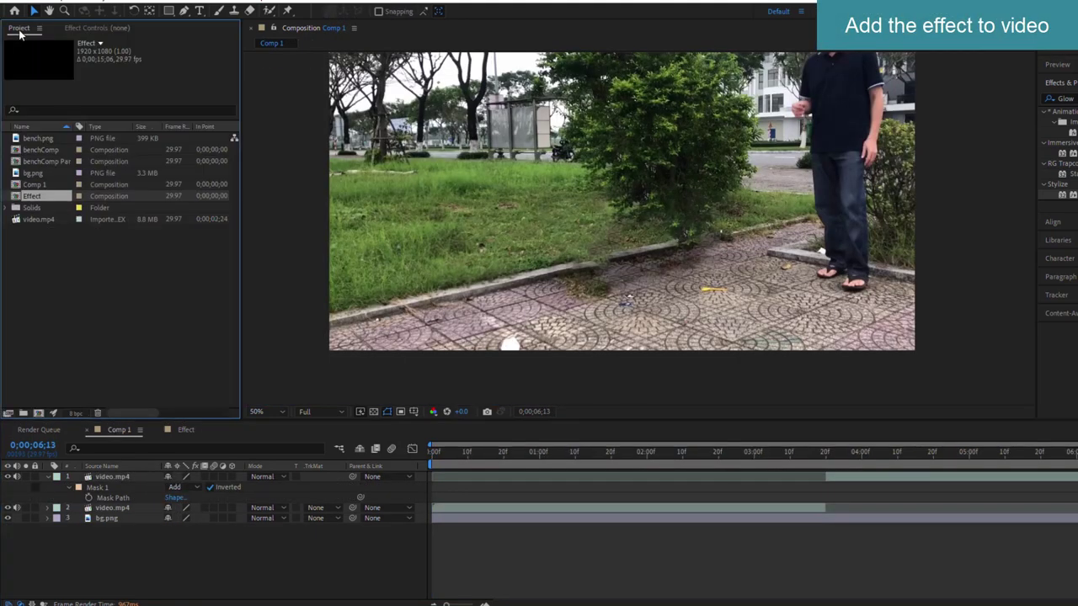
{"action": "left_click", "coordinate": [615, 188]}
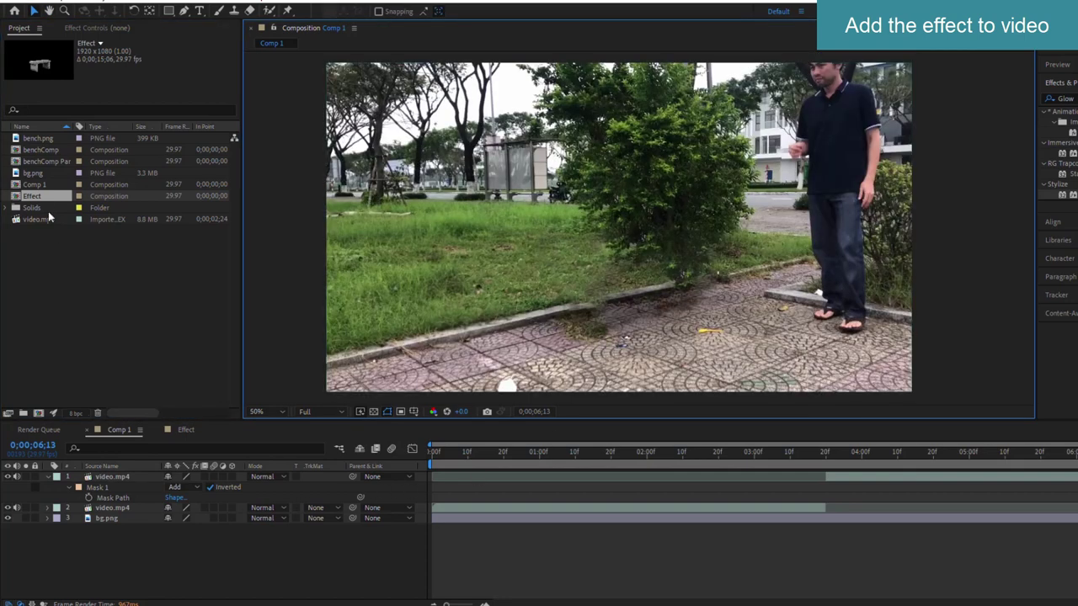
{"action": "left_click_drag", "start_coordinate": [44, 200], "coordinate": [107, 479]}
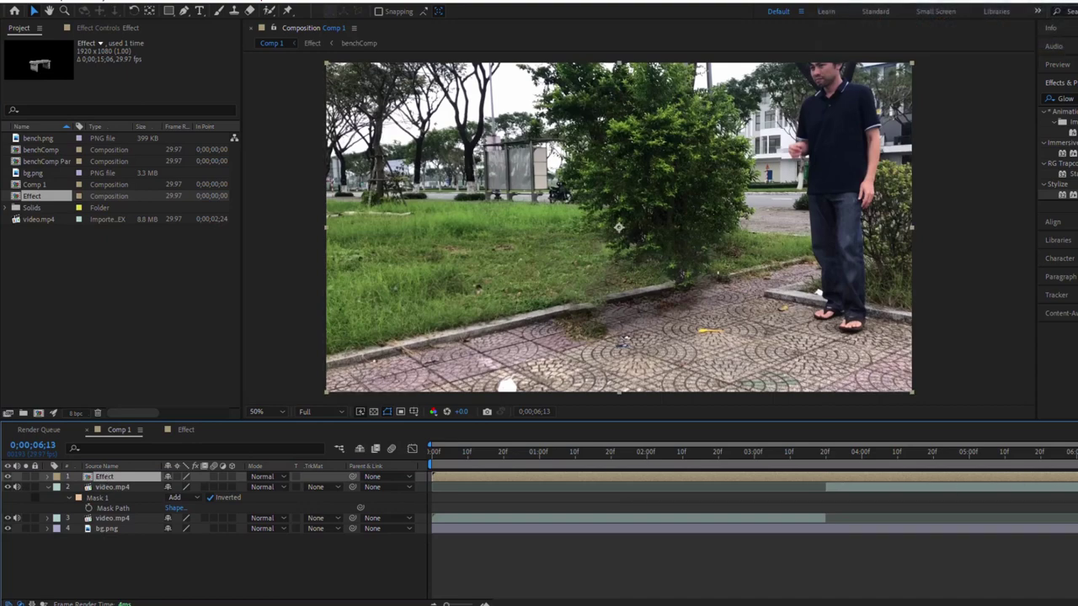
Shift the Effect layer so it starts at about 0;00;01;26, where the man touches the bench.
{"action": "left_click_drag", "start_coordinate": [852, 459], "coordinate": [823, 459]}
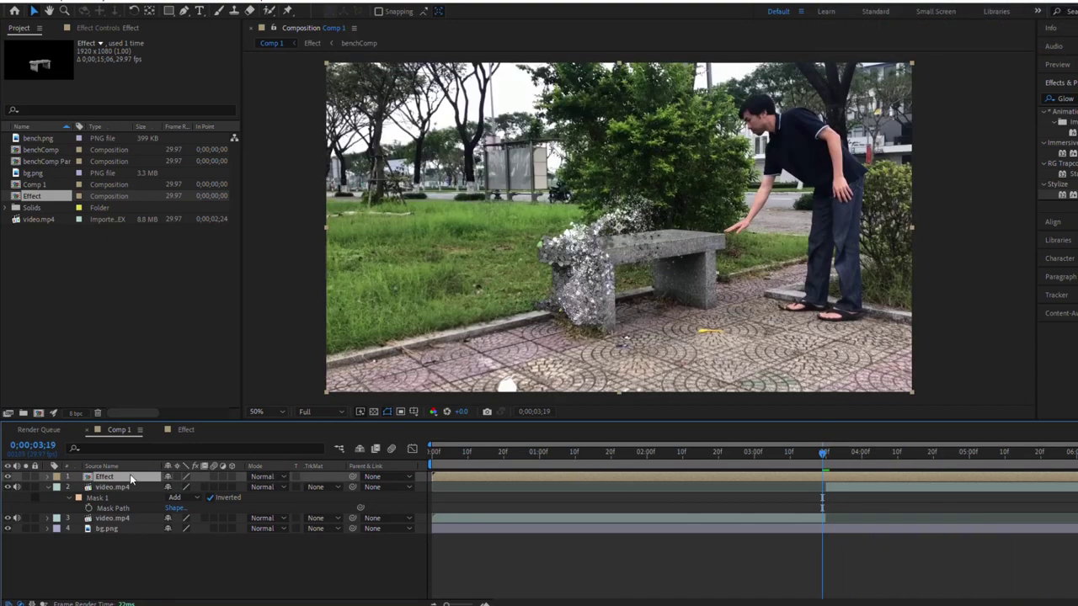
{"action": "left_click_drag", "start_coordinate": [479, 476], "coordinate": [591, 490]}
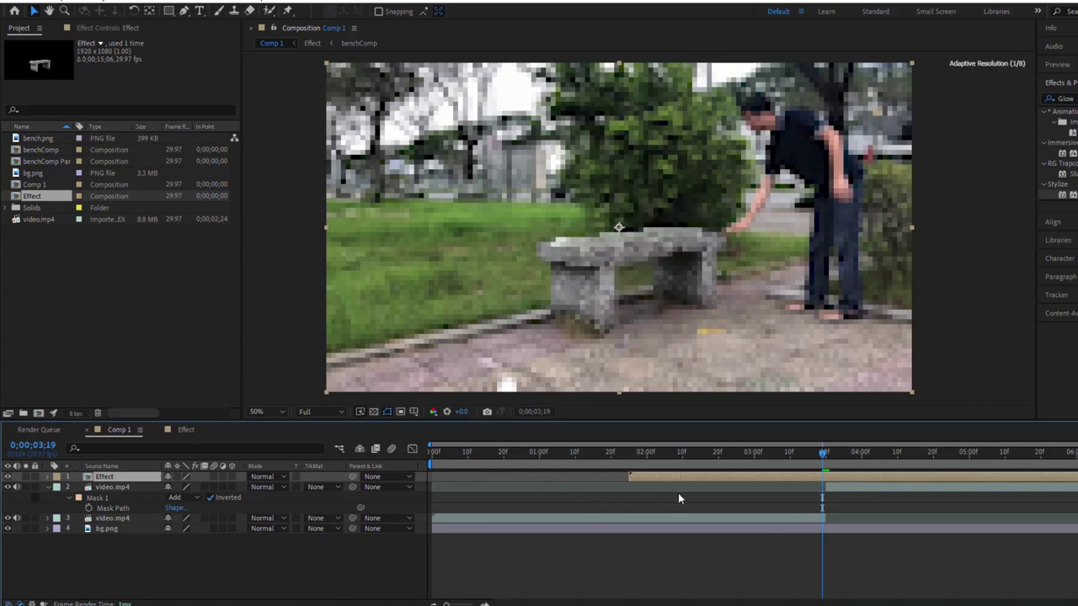
{"action": "left_click_drag", "start_coordinate": [591, 490], "coordinate": [679, 493]}
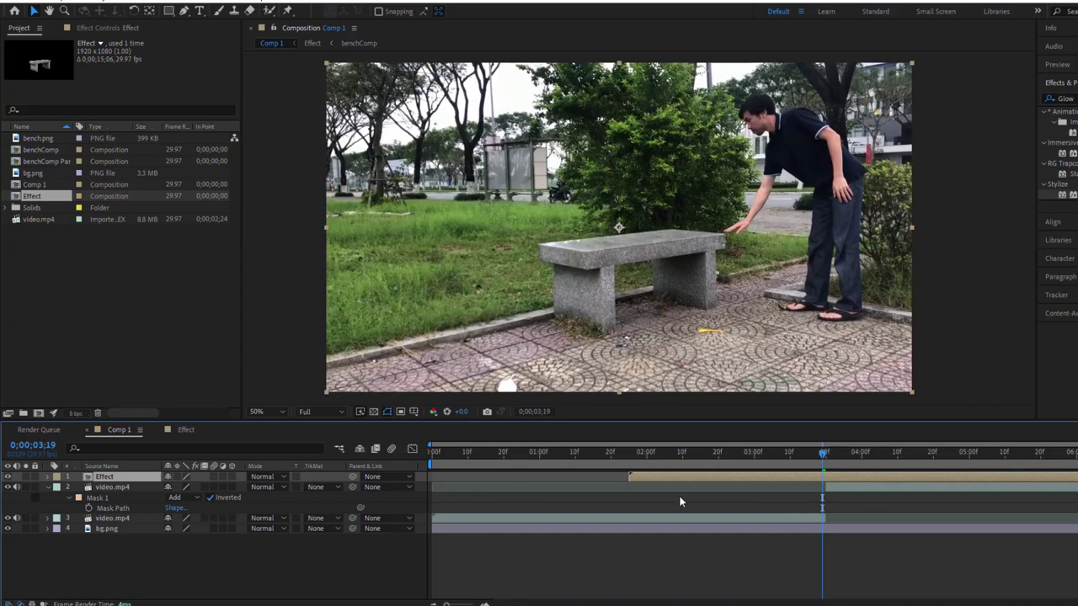
{"action": "left_click_drag", "start_coordinate": [821, 455], "coordinate": [633, 487]}
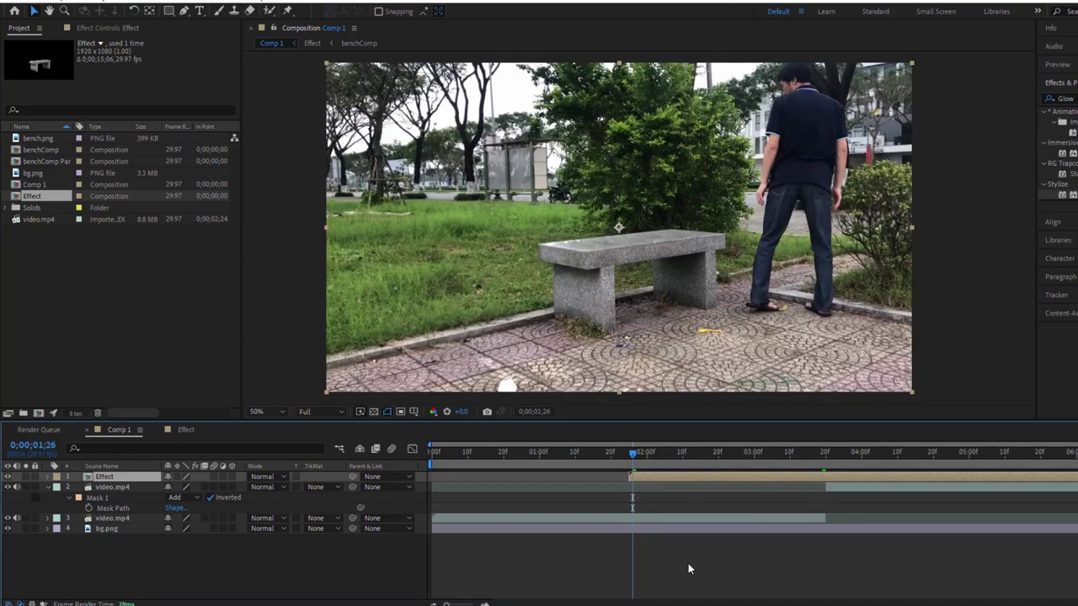
{"action": "key", "text": "space"}
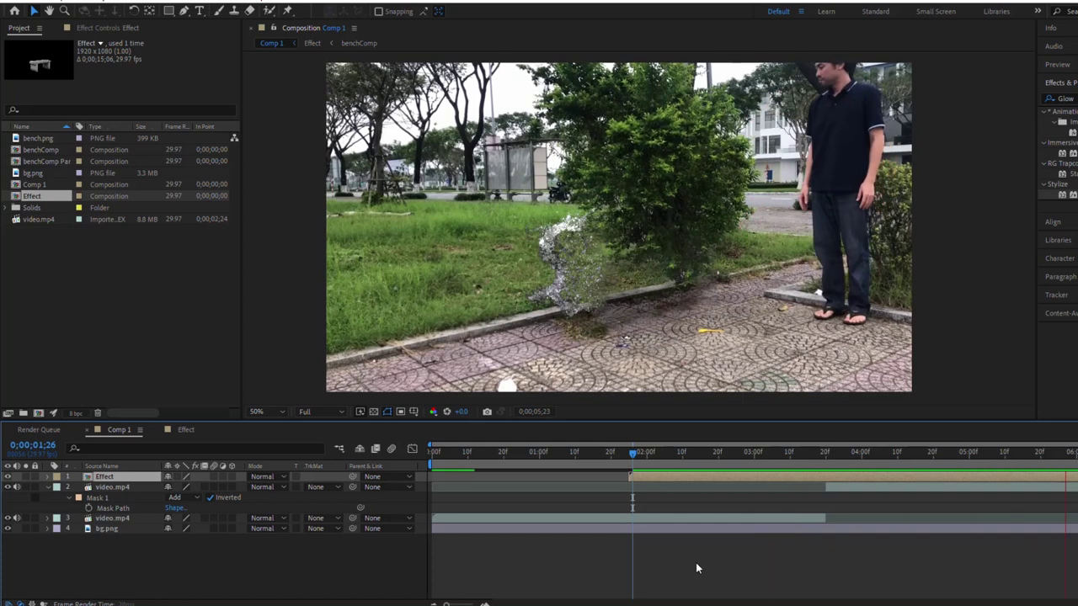
{"action": "key", "text": "space"}
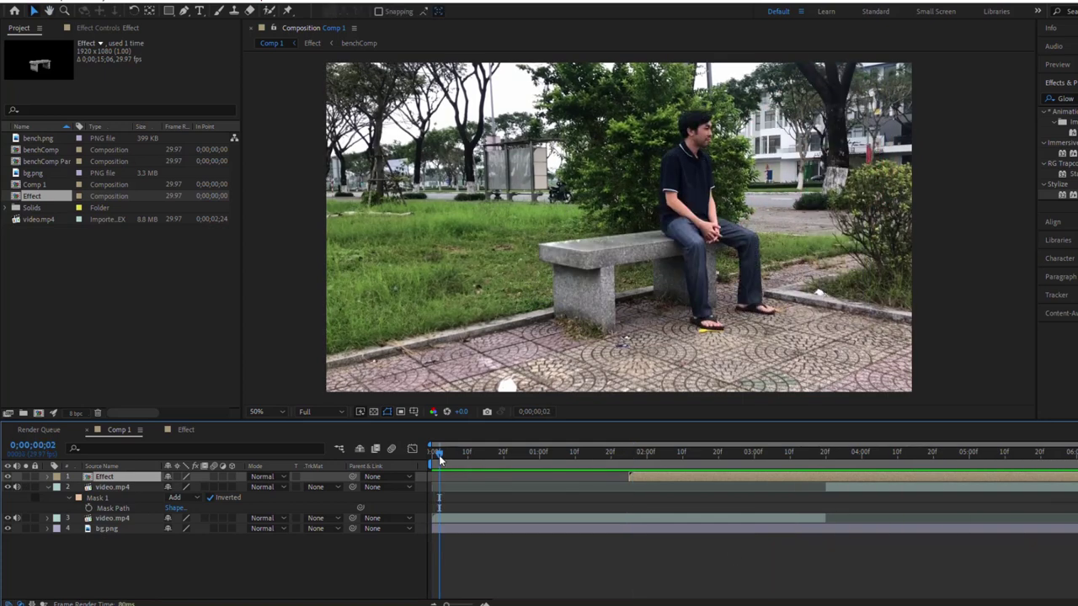
{"action": "key", "text": "space"}
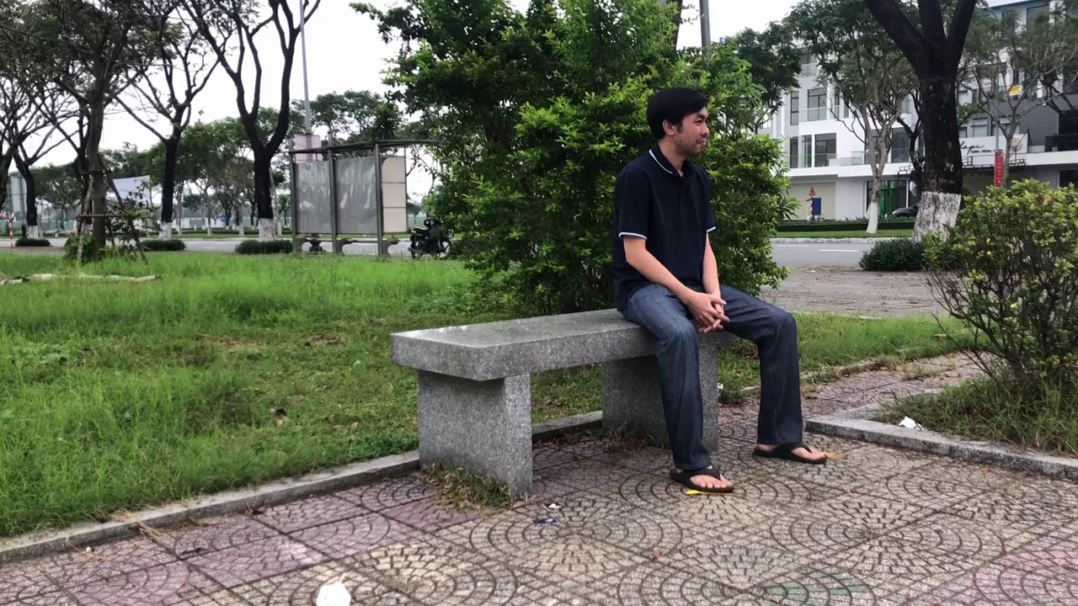